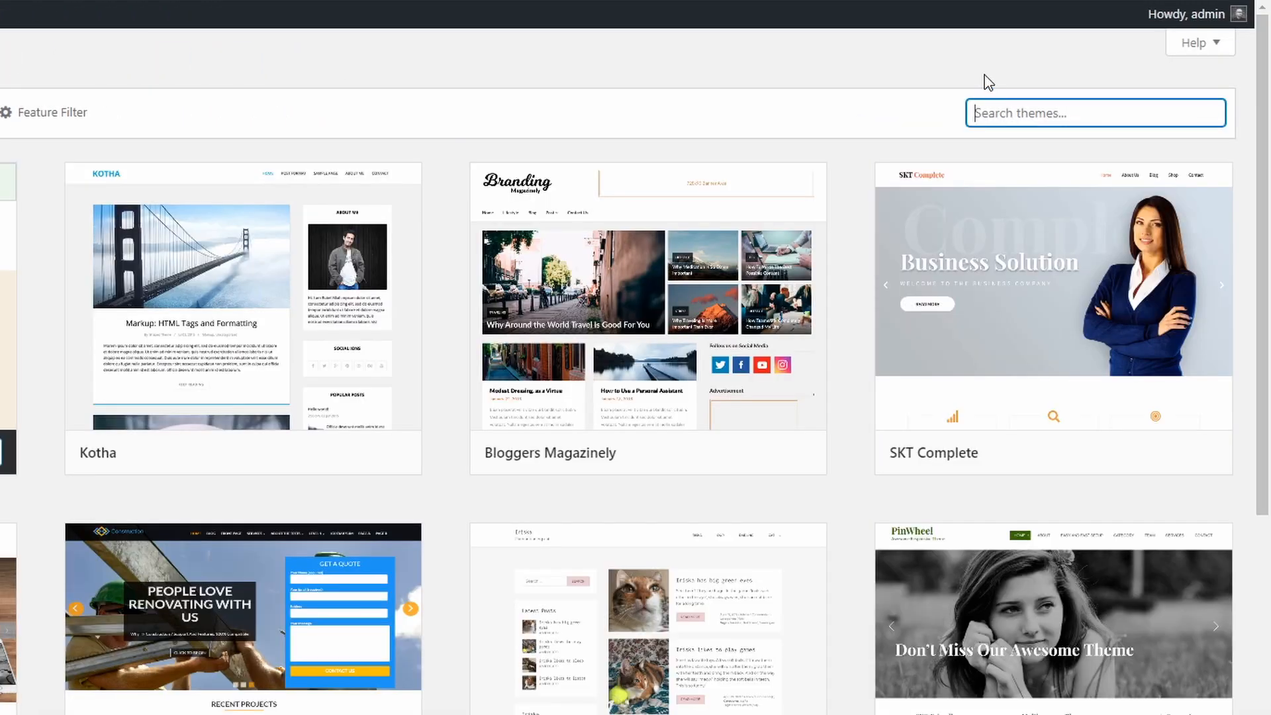
# Search the theme directory for "Lec", then install and activate the Lectura Lite theme.
pyautogui.write('Lec')
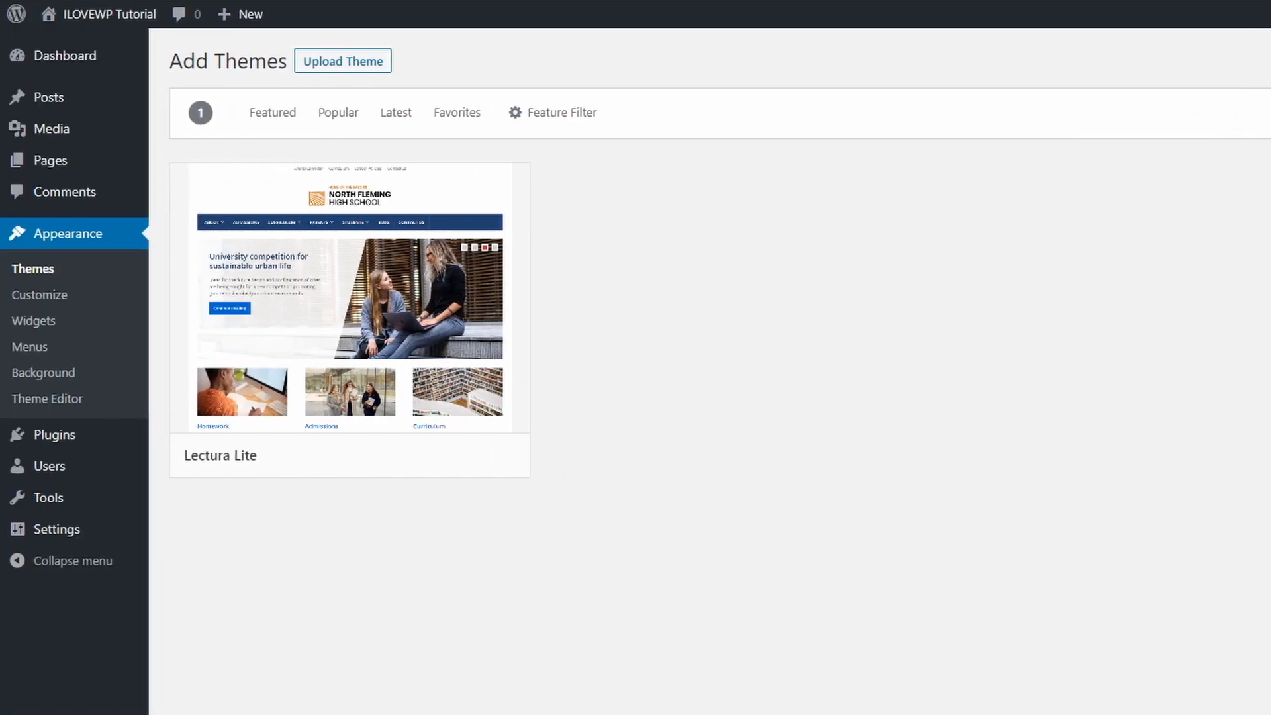
pyautogui.moveTo(435, 298)
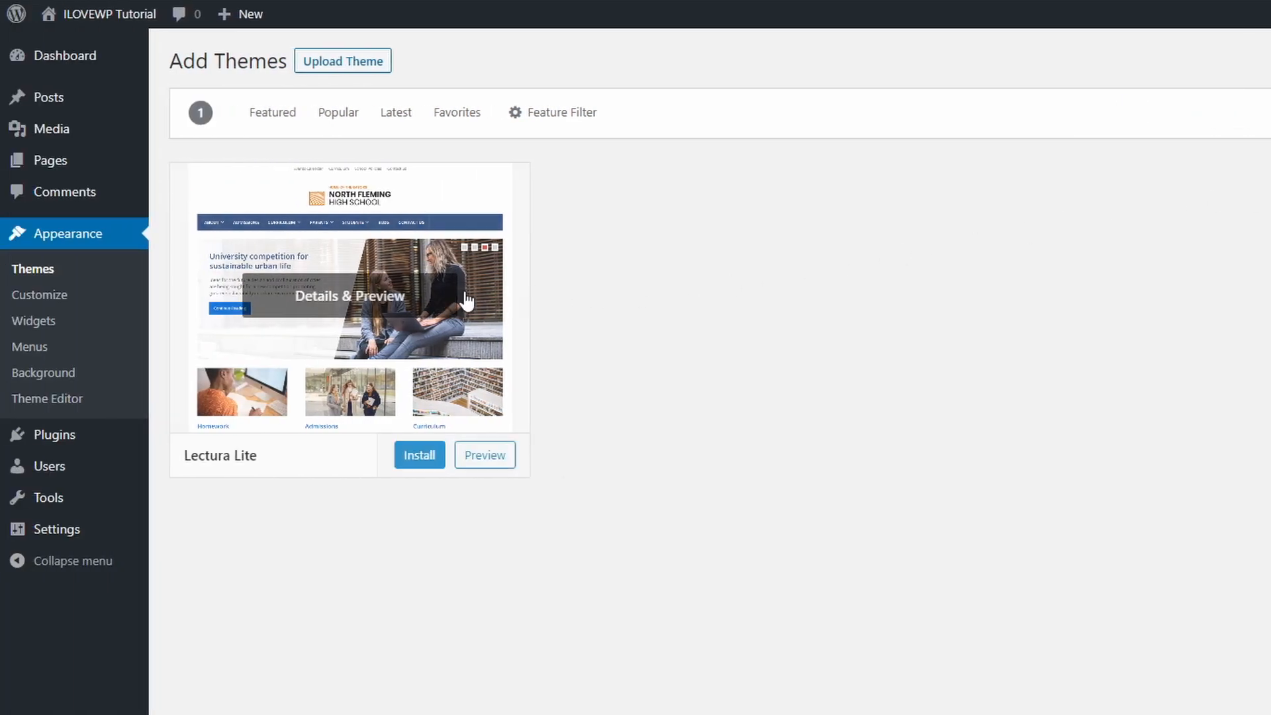
pyautogui.click(419, 462)
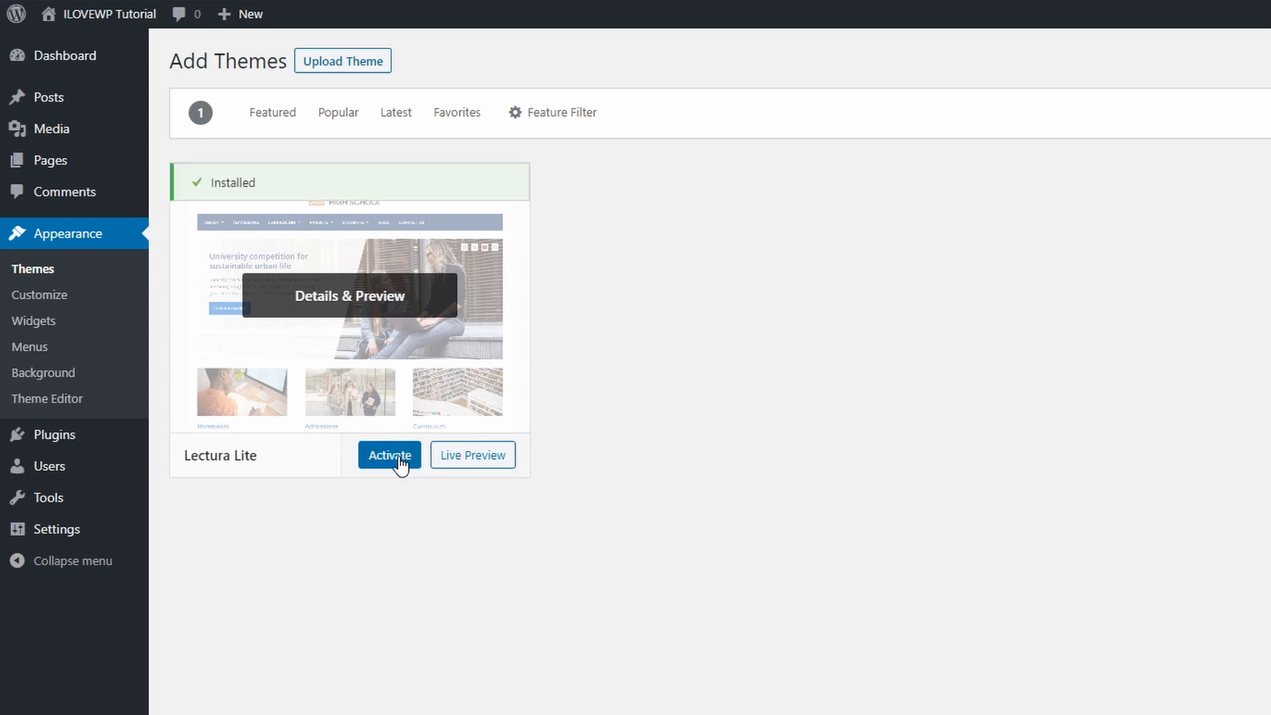
pyautogui.click(399, 460)
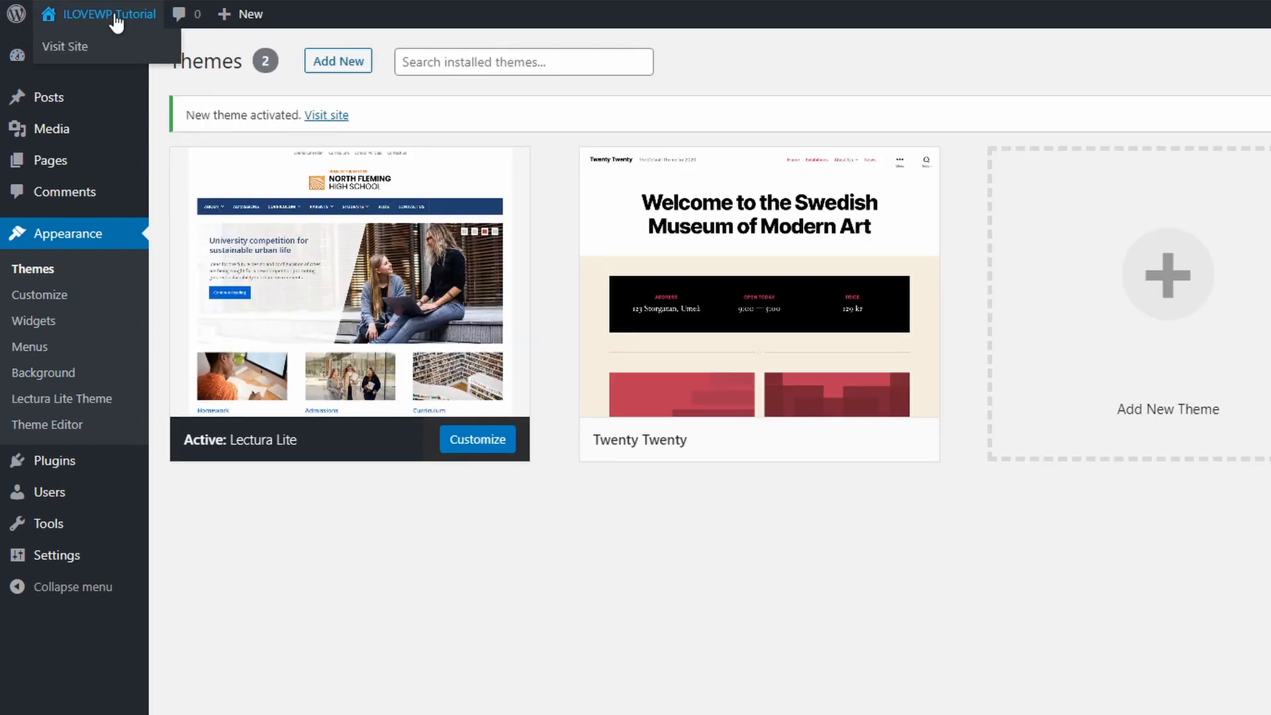
# Visit the site's front page and review its default posts and sidebar down to the footer.
pyautogui.click(116, 20)
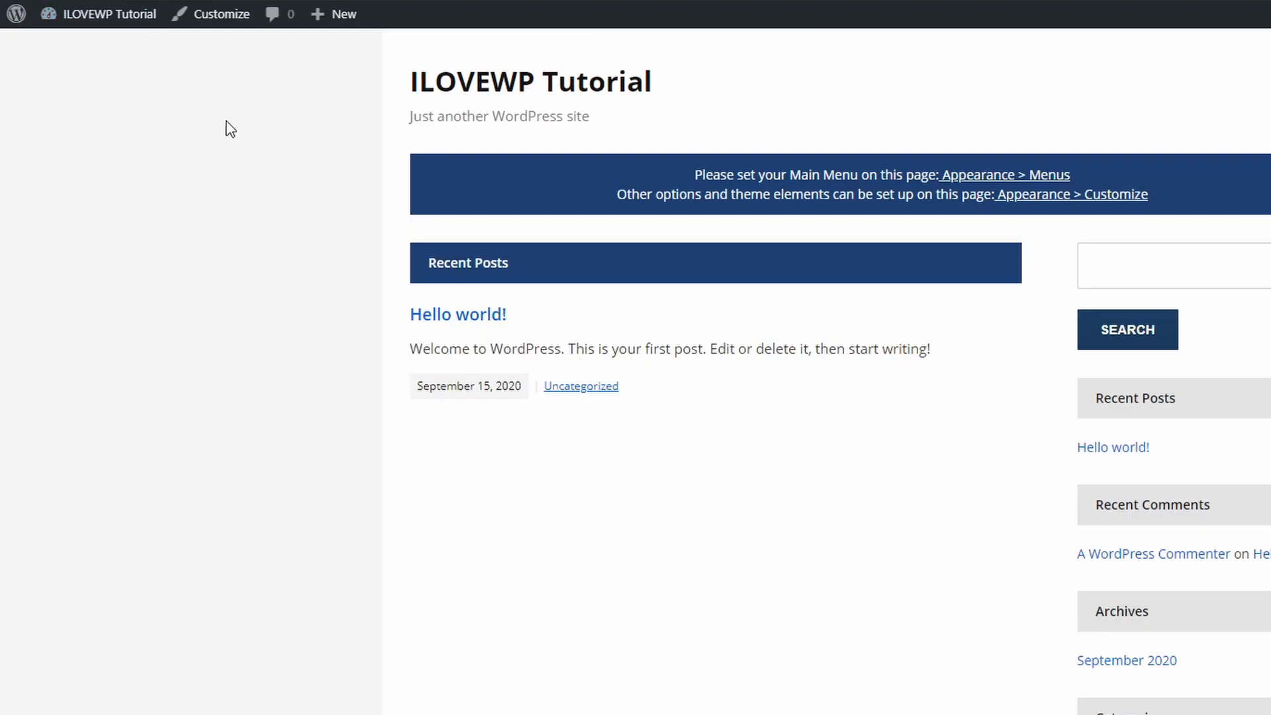
pyautogui.scroll(-3, 573, 401)
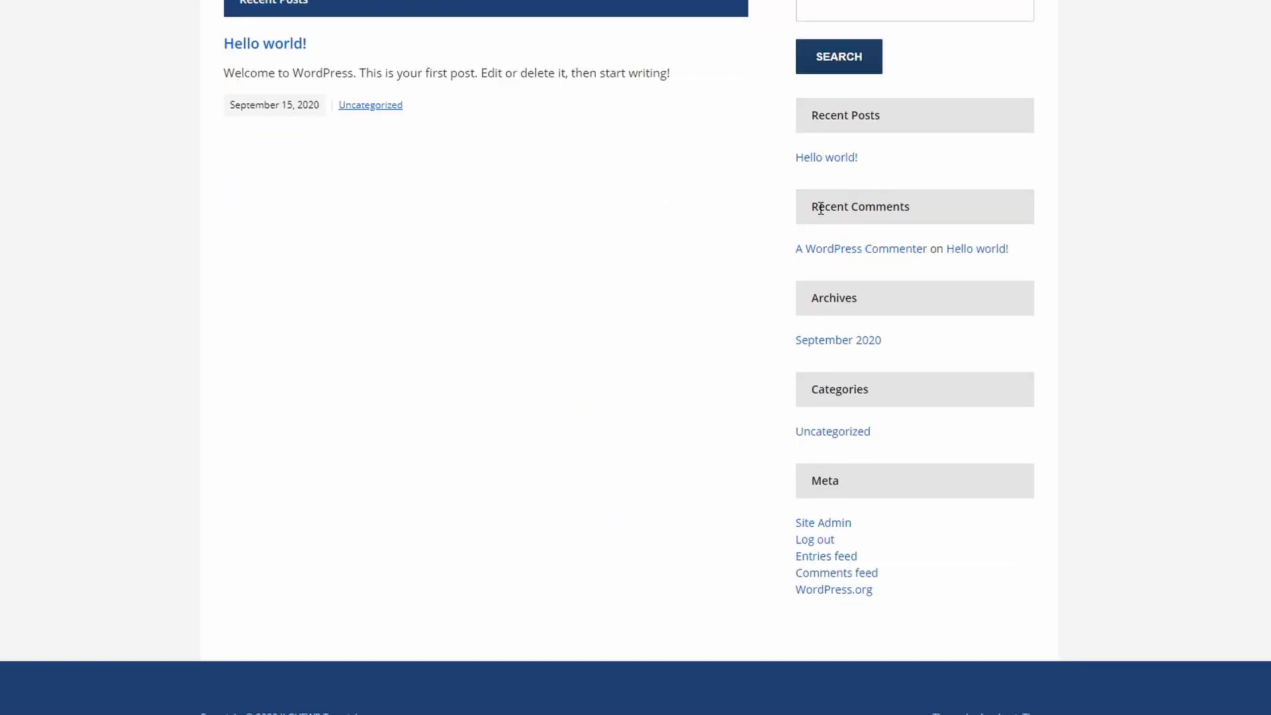
pyautogui.scroll(3, 820, 208)
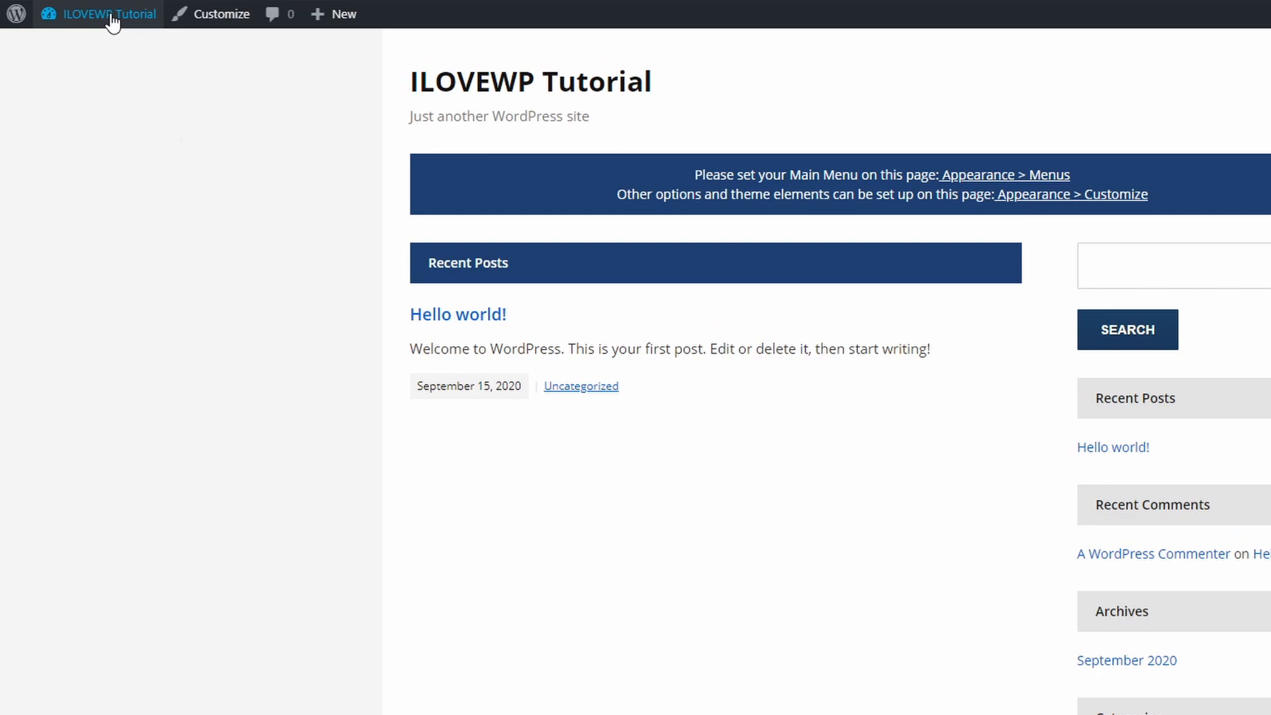
# Delete the Search, Recent Posts, Recent Comments, Archives, Categories and Meta widgets from the Sidebar widget area.
pyautogui.moveTo(106, 21)
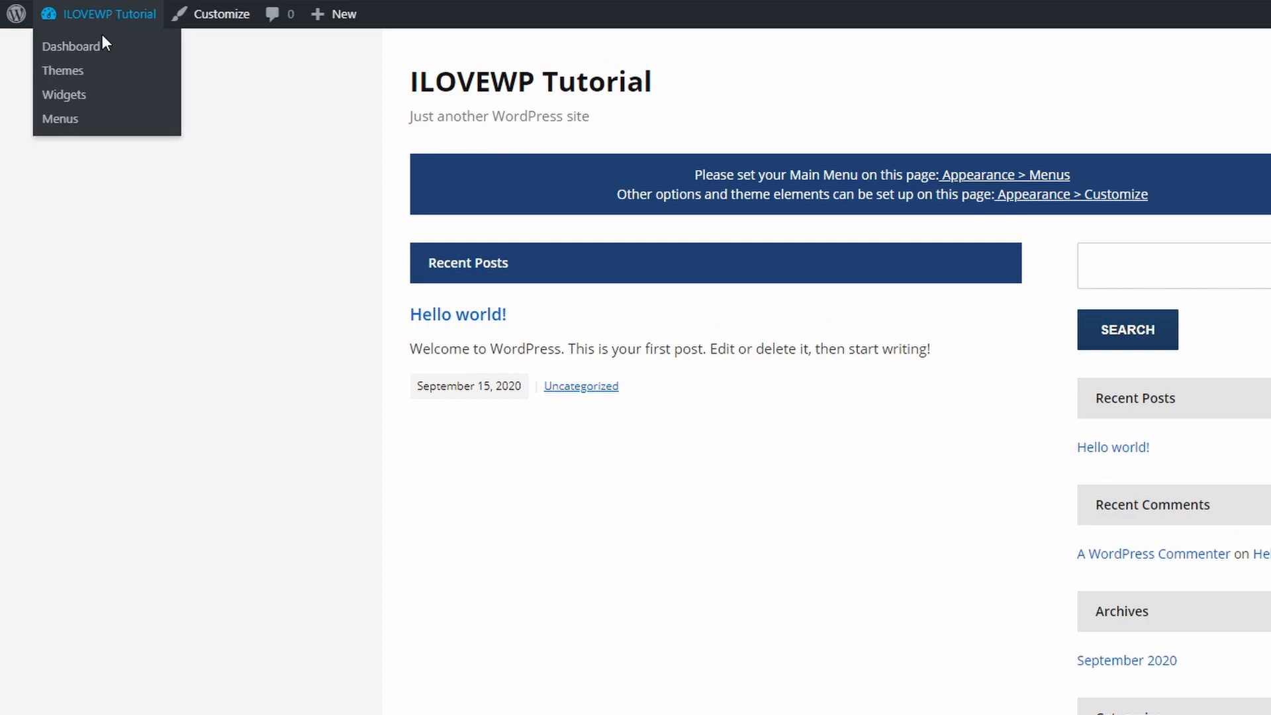
pyautogui.click(77, 99)
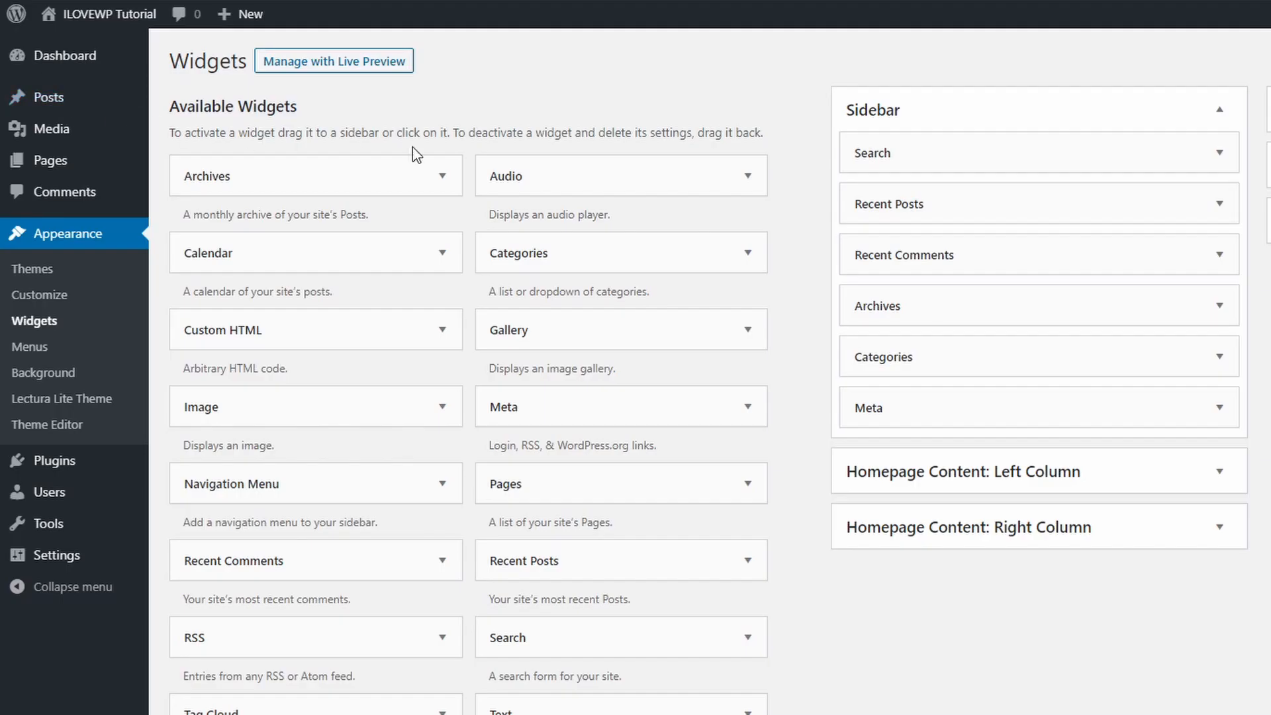
pyautogui.click(1222, 156)
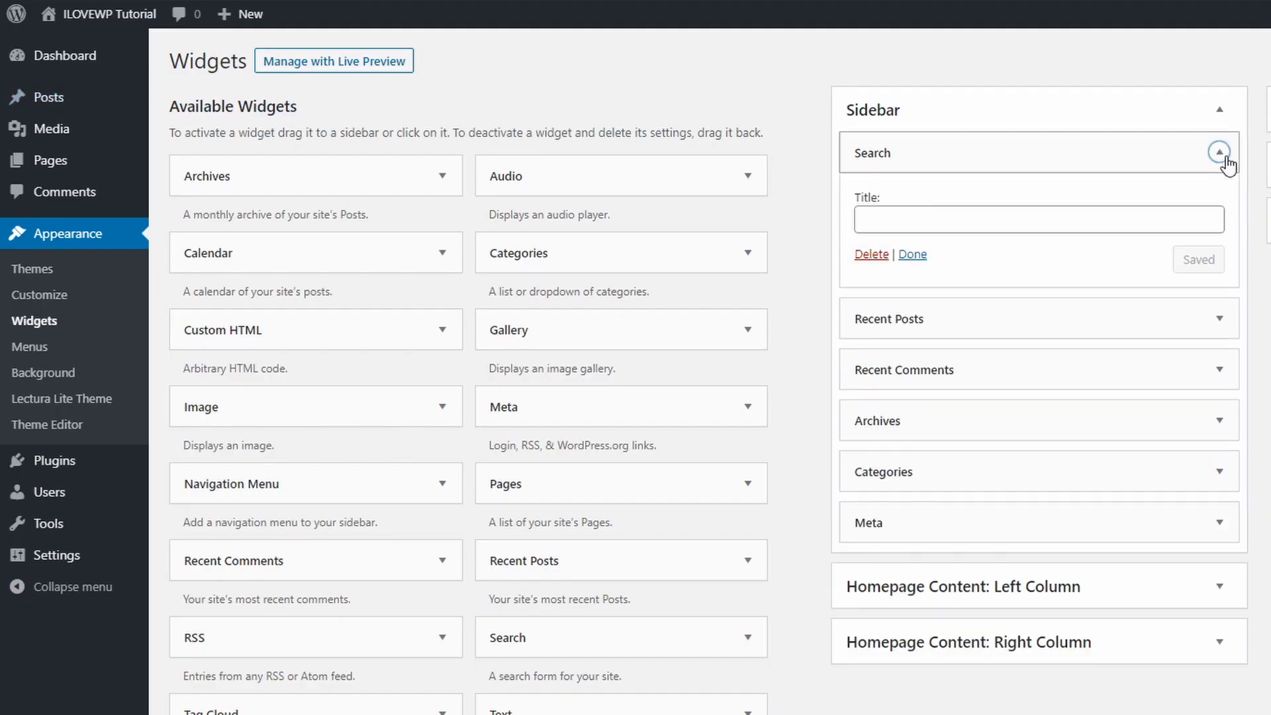
pyautogui.click(873, 254)
pyautogui.click(1222, 156)
pyautogui.click(872, 322)
pyautogui.click(1220, 156)
pyautogui.click(873, 292)
pyautogui.click(1222, 155)
pyautogui.click(872, 292)
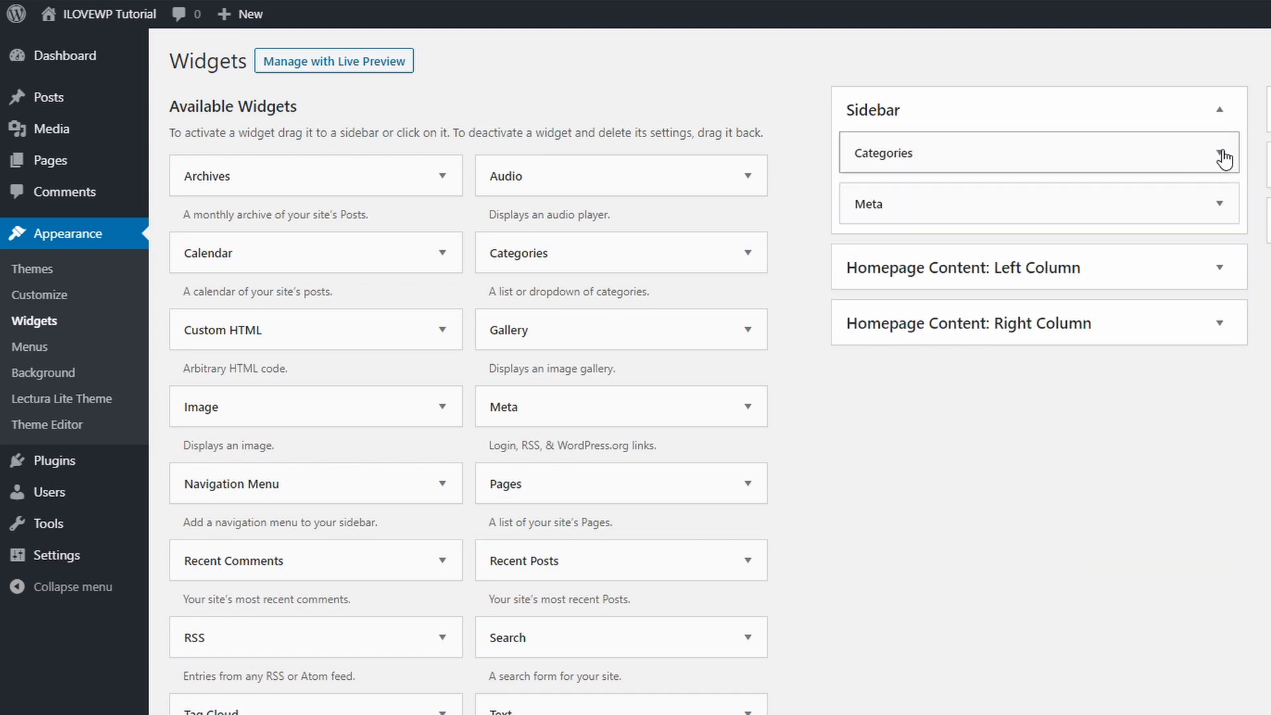
pyautogui.click(1222, 156)
pyautogui.click(873, 322)
pyautogui.click(1219, 155)
pyautogui.click(862, 257)
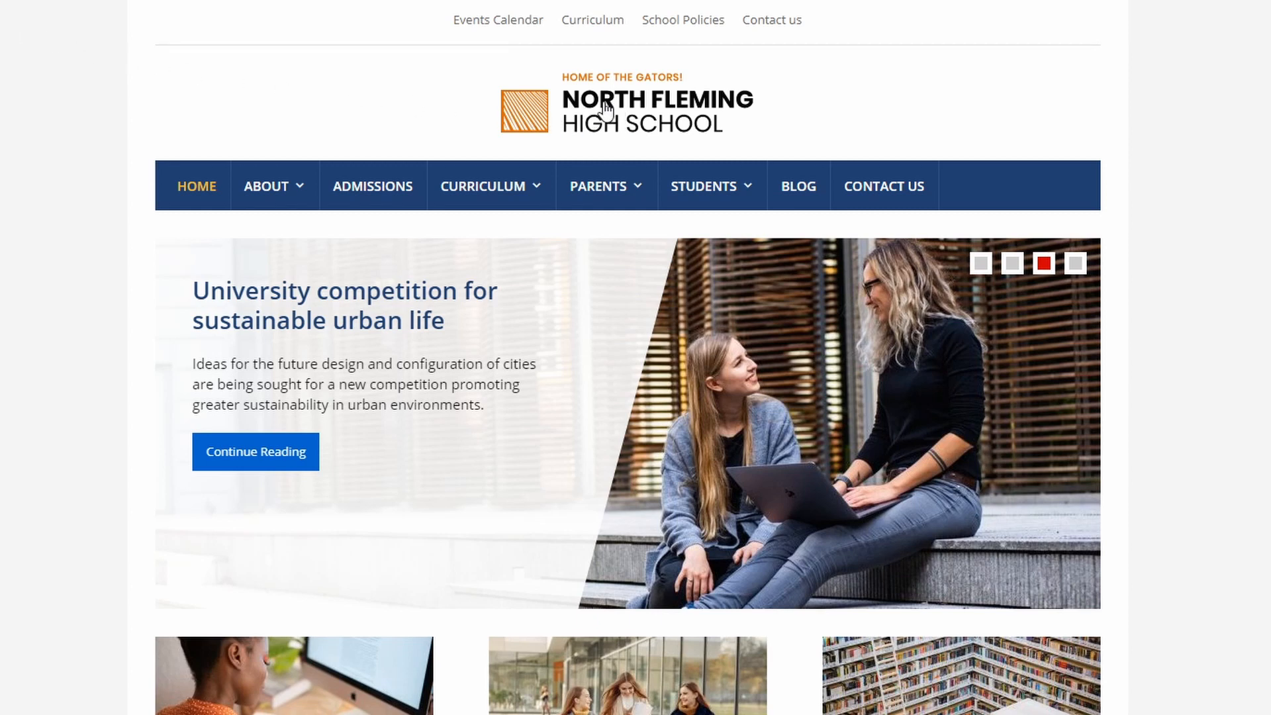
# Examine the Lectura Lite demo homepage's top menu, slideshow, featured pages, content columns, recent posts, sidebar and footer.
pyautogui.click(596, 25)
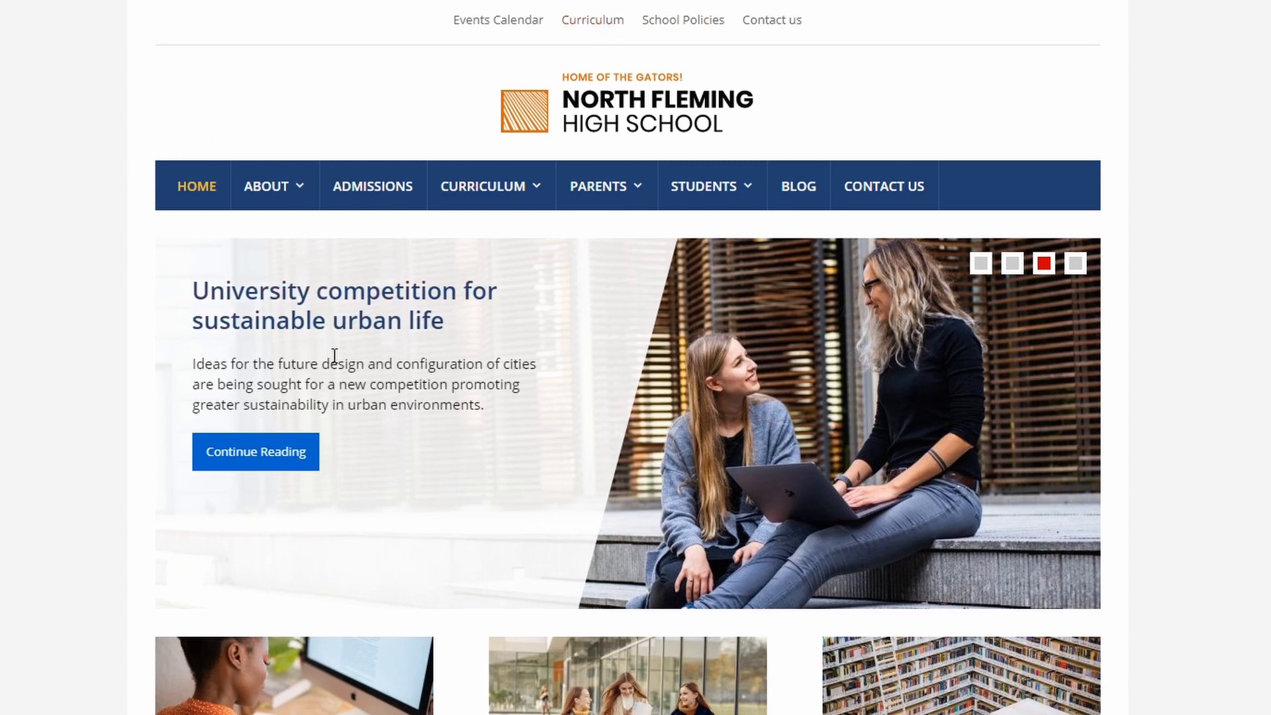
pyautogui.click(1012, 263)
pyautogui.click(981, 263)
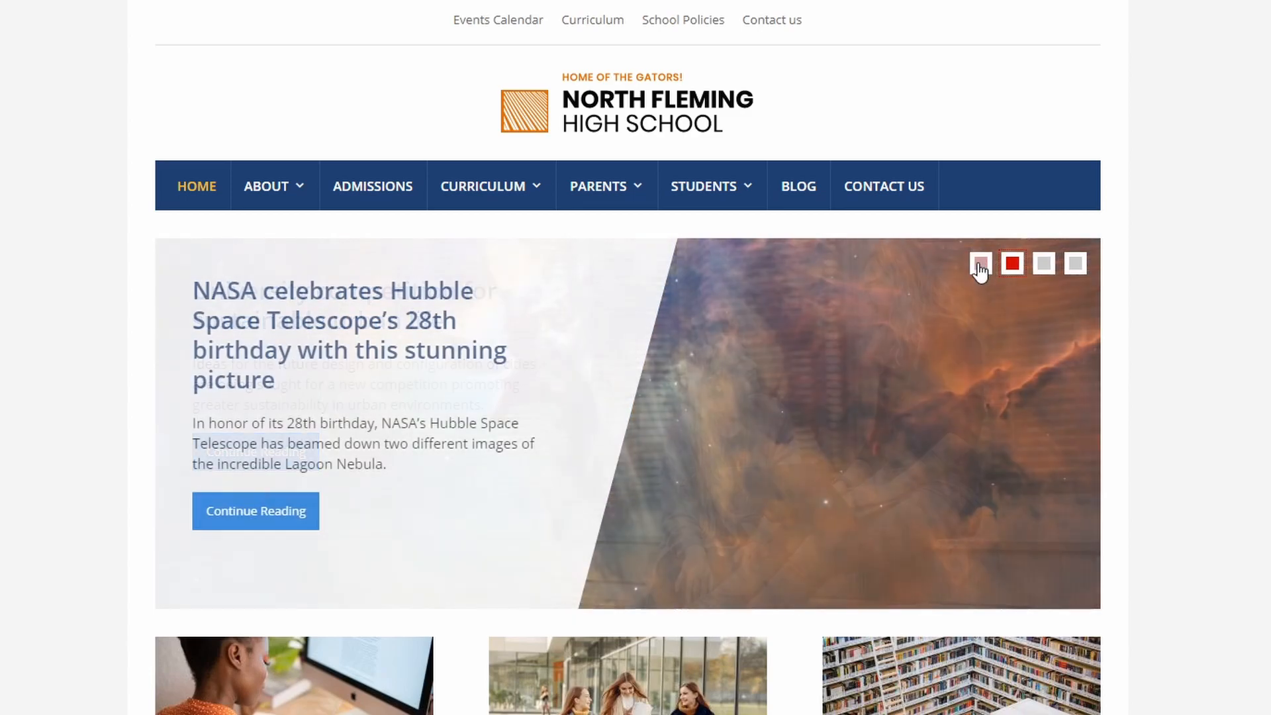
pyautogui.scroll(-5, 795, 331)
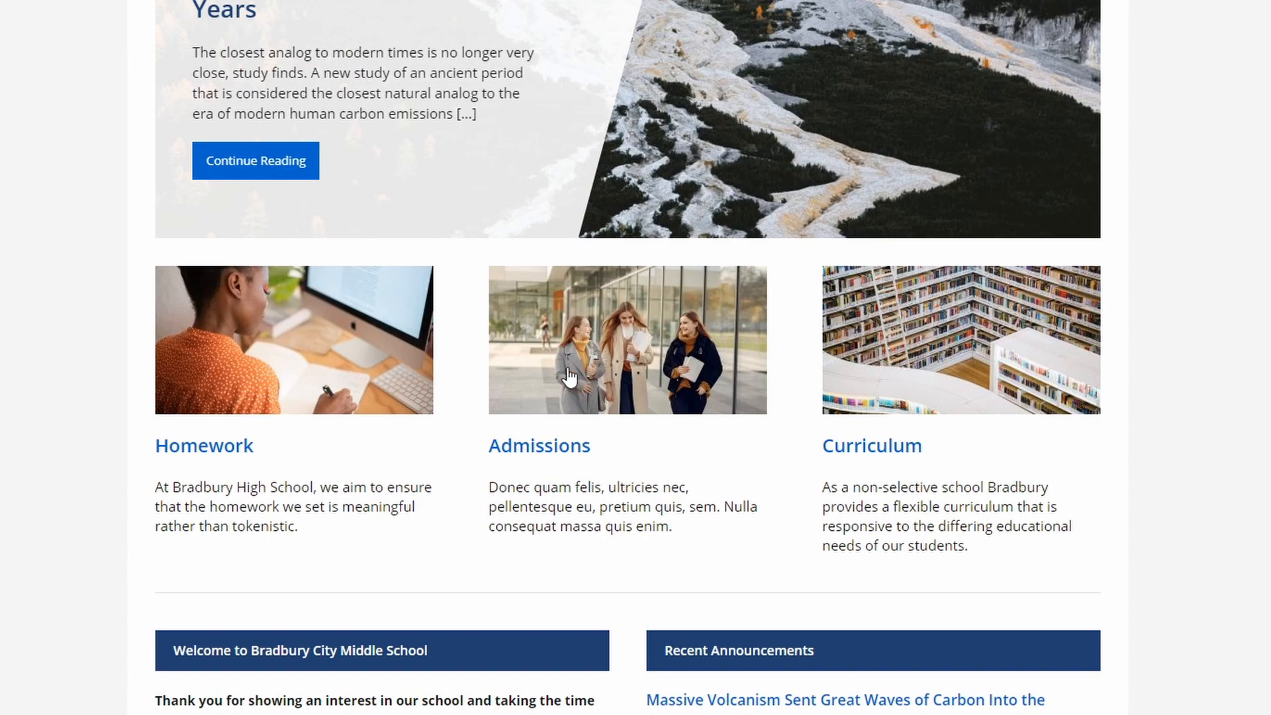
pyautogui.scroll(-6, 554, 378)
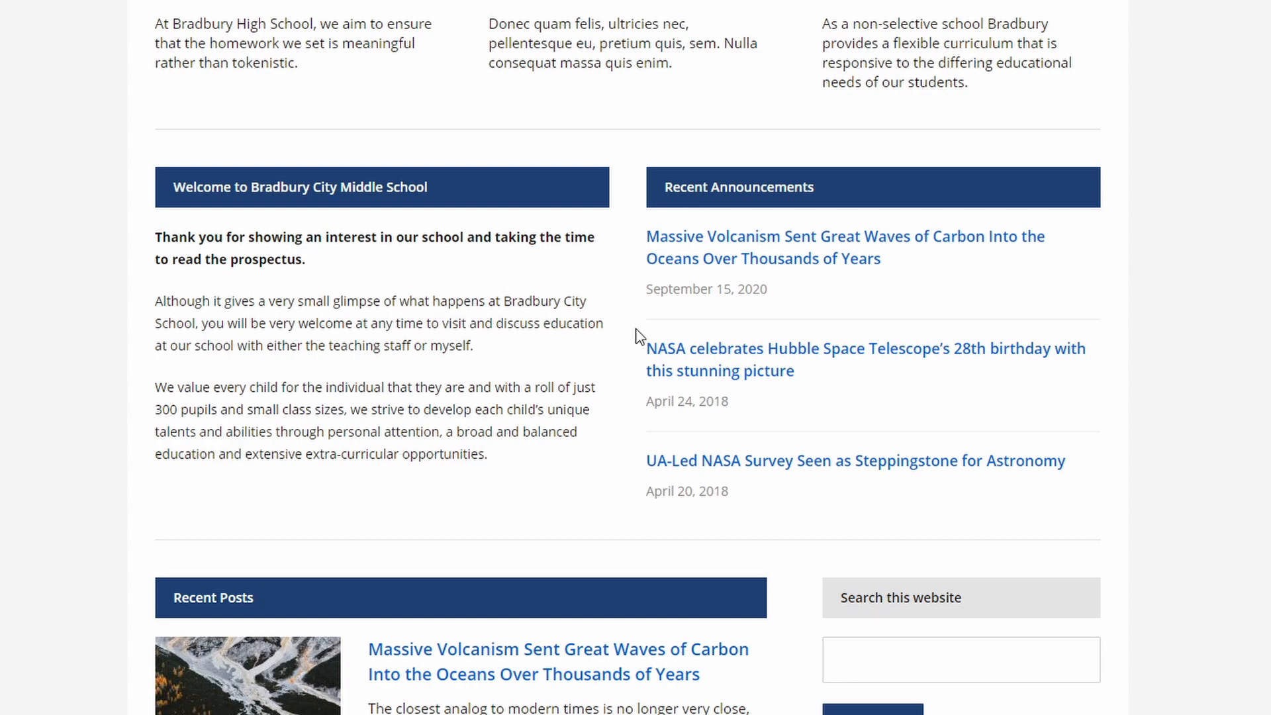
pyautogui.scroll(-7, 414, 352)
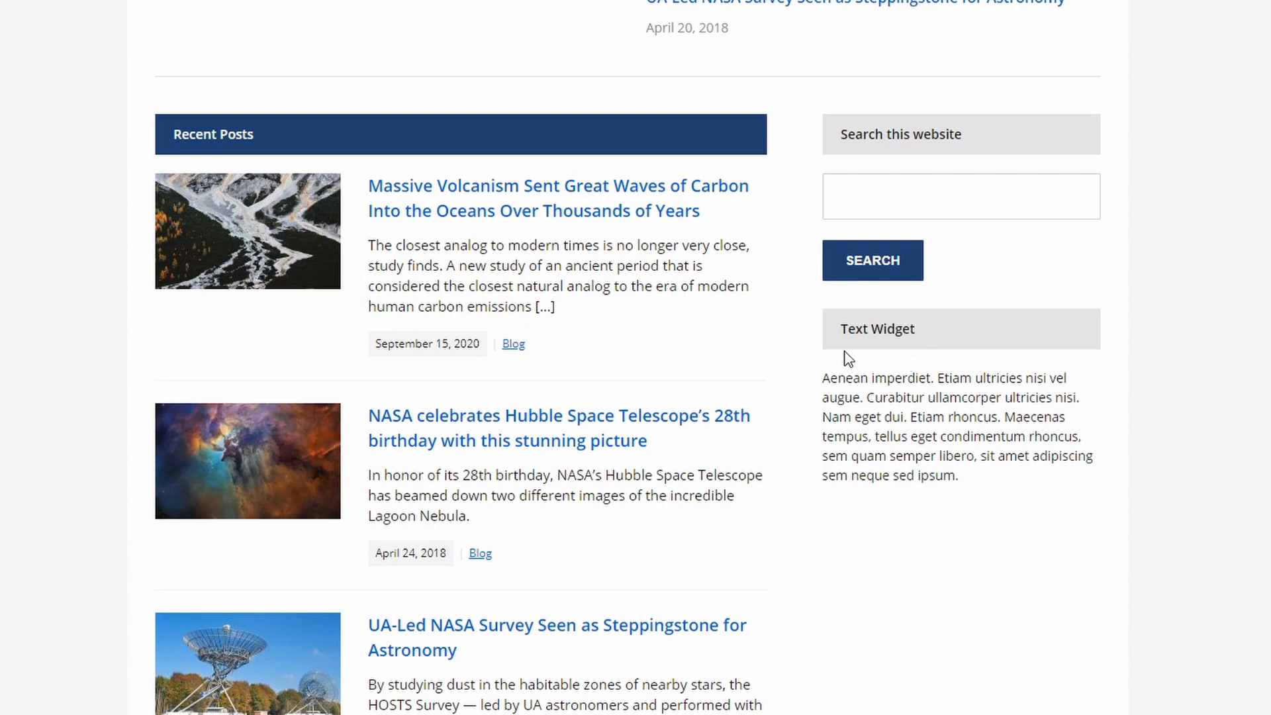
pyautogui.scroll(-13, 579, 353)
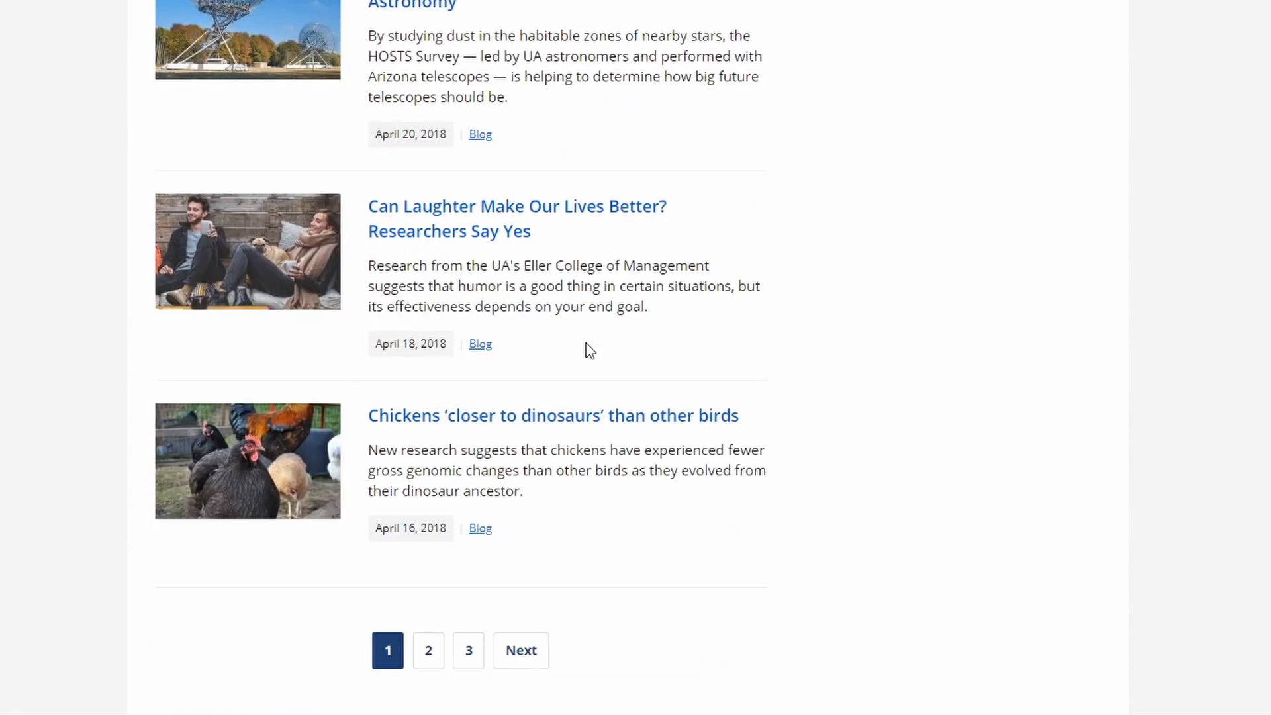
pyautogui.scroll(-3, 589, 351)
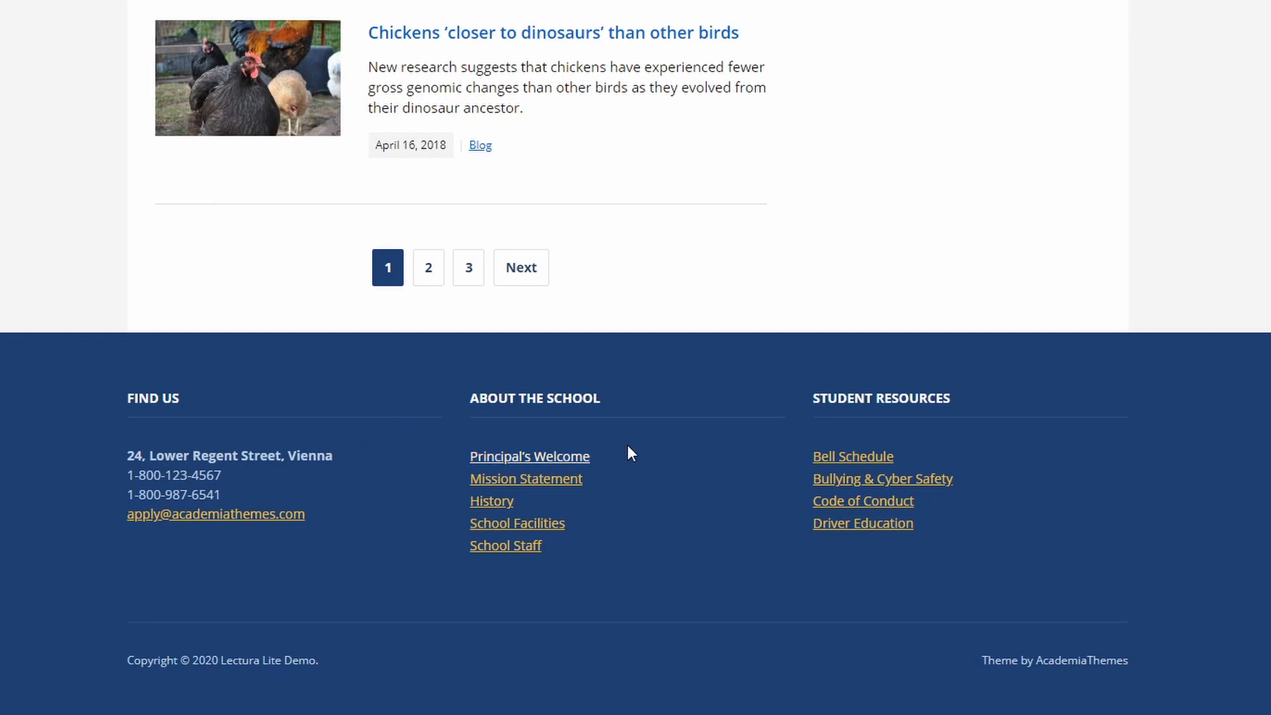
pyautogui.scroll(20, 682, 396)
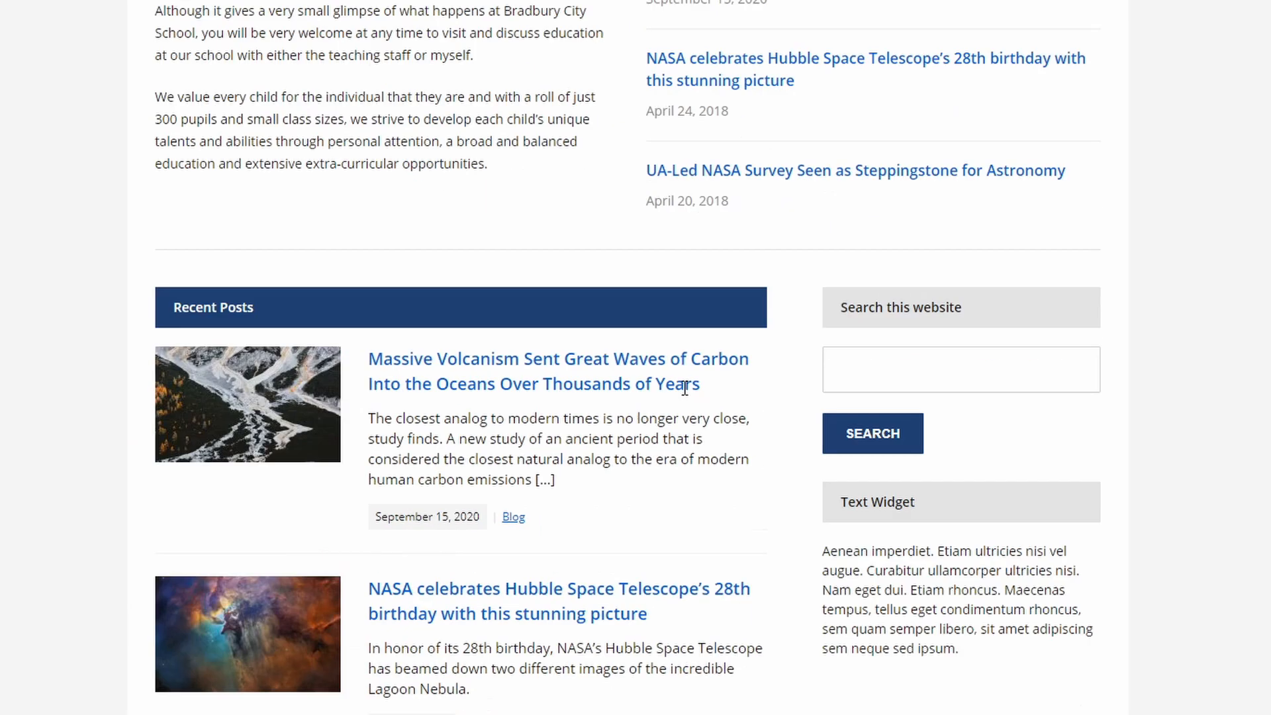
pyautogui.scroll(3, 686, 395)
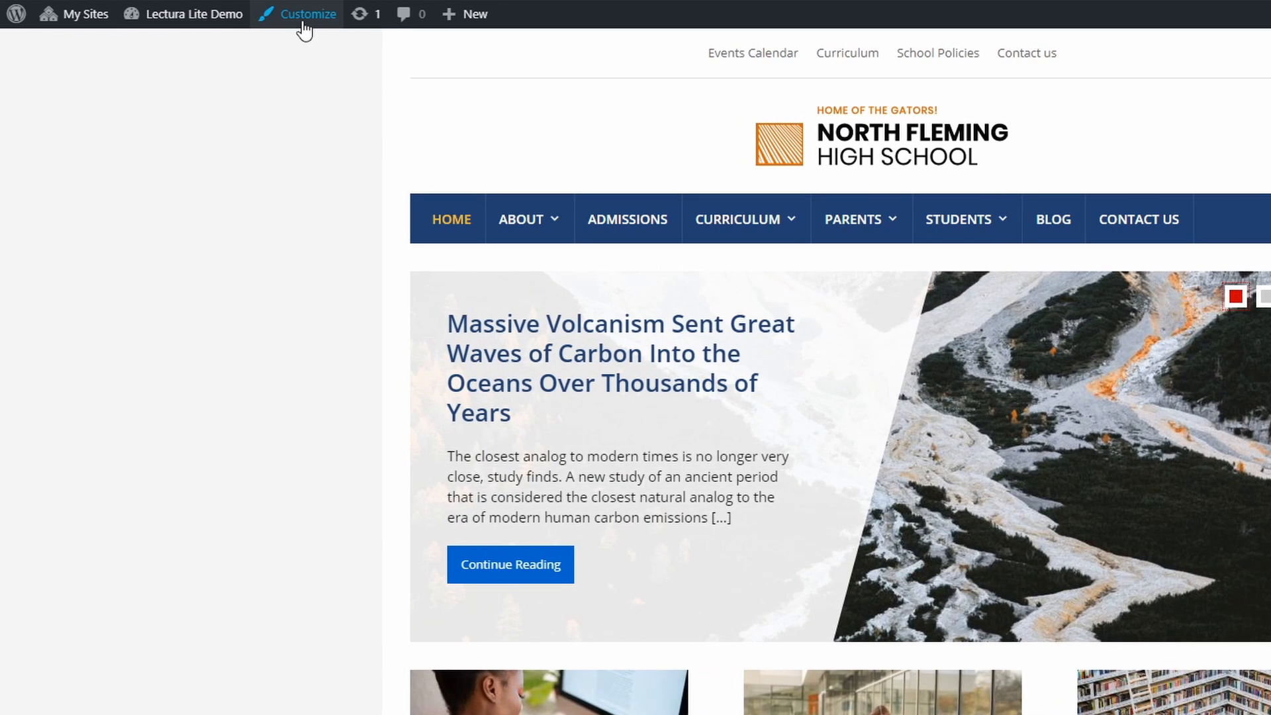
# Open the demo site's Site Identity settings in the Customizer and remove the current logo.
pyautogui.click(305, 27)
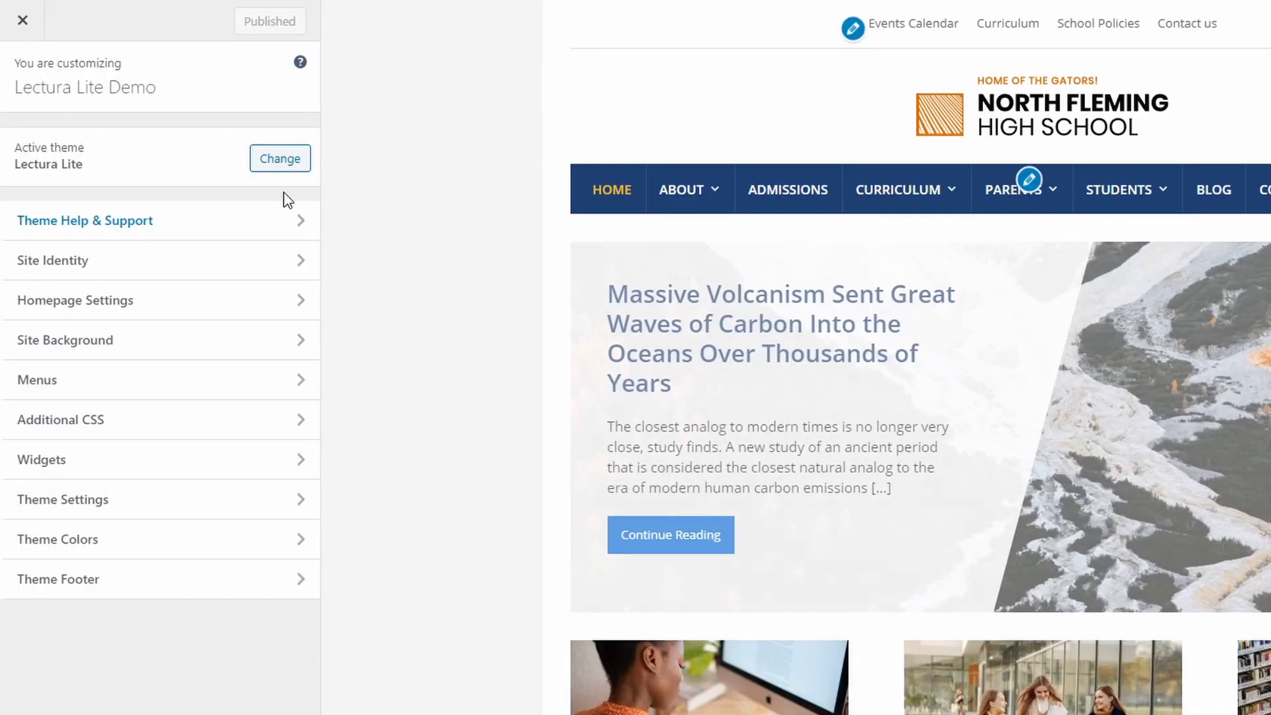
pyautogui.click(306, 273)
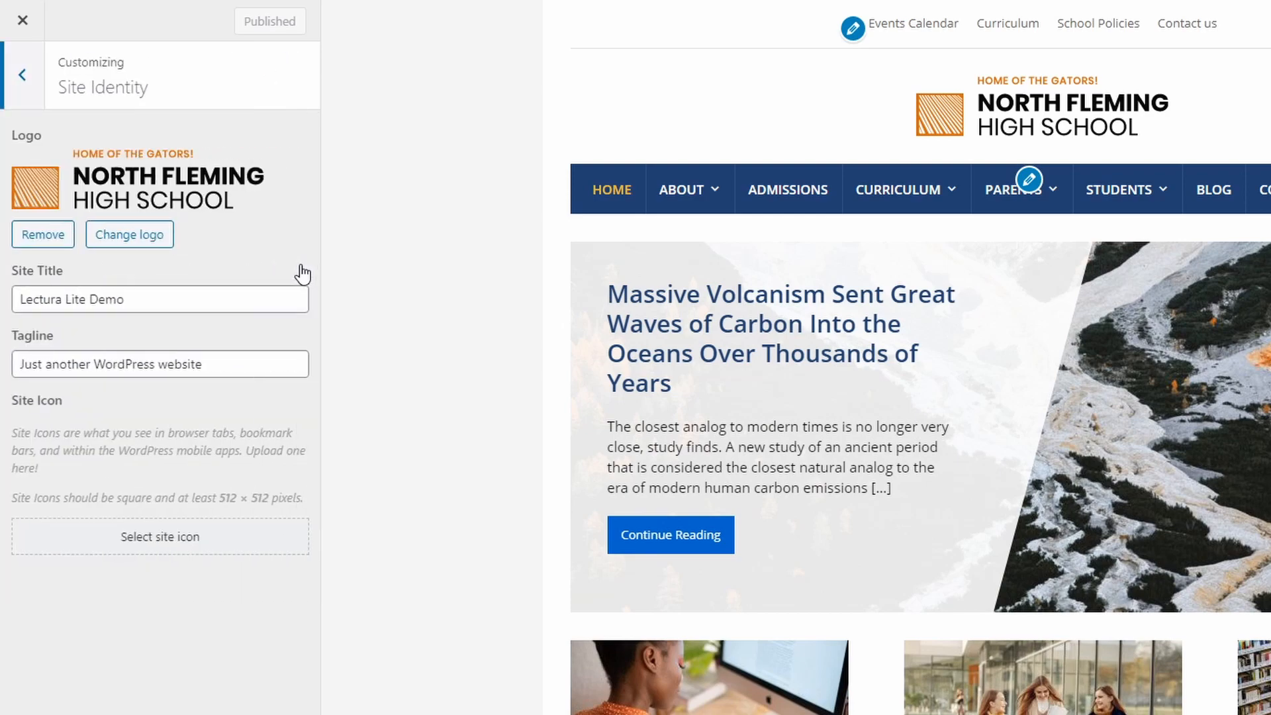
pyautogui.click(43, 235)
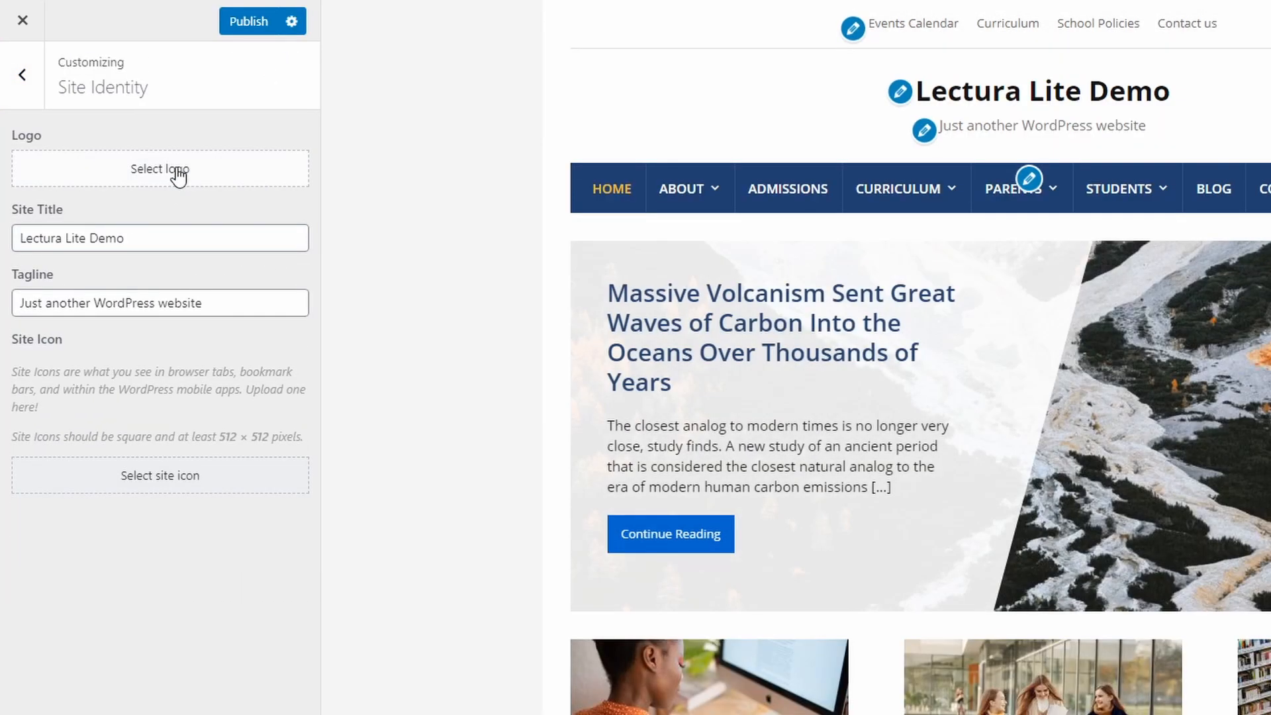
# Set the logo-fleming-school image from the media library as the site logo without cropping, and publish the change.
pyautogui.click(177, 176)
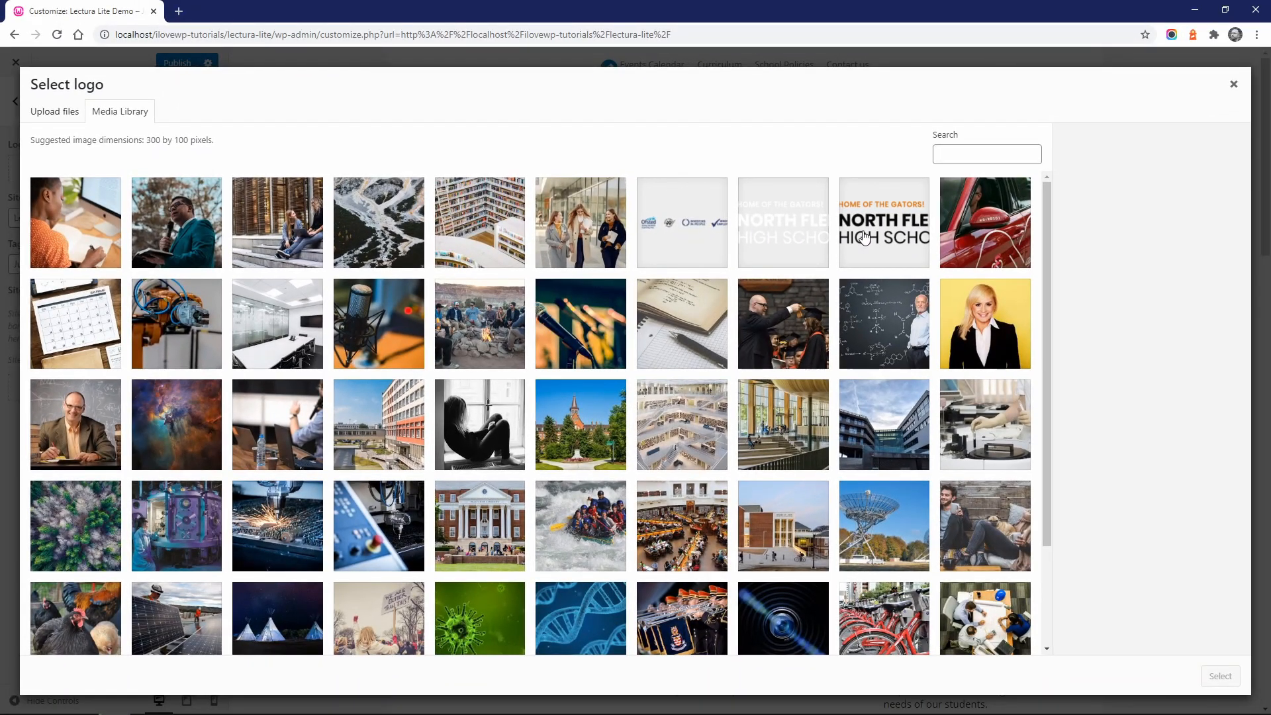
pyautogui.click(864, 238)
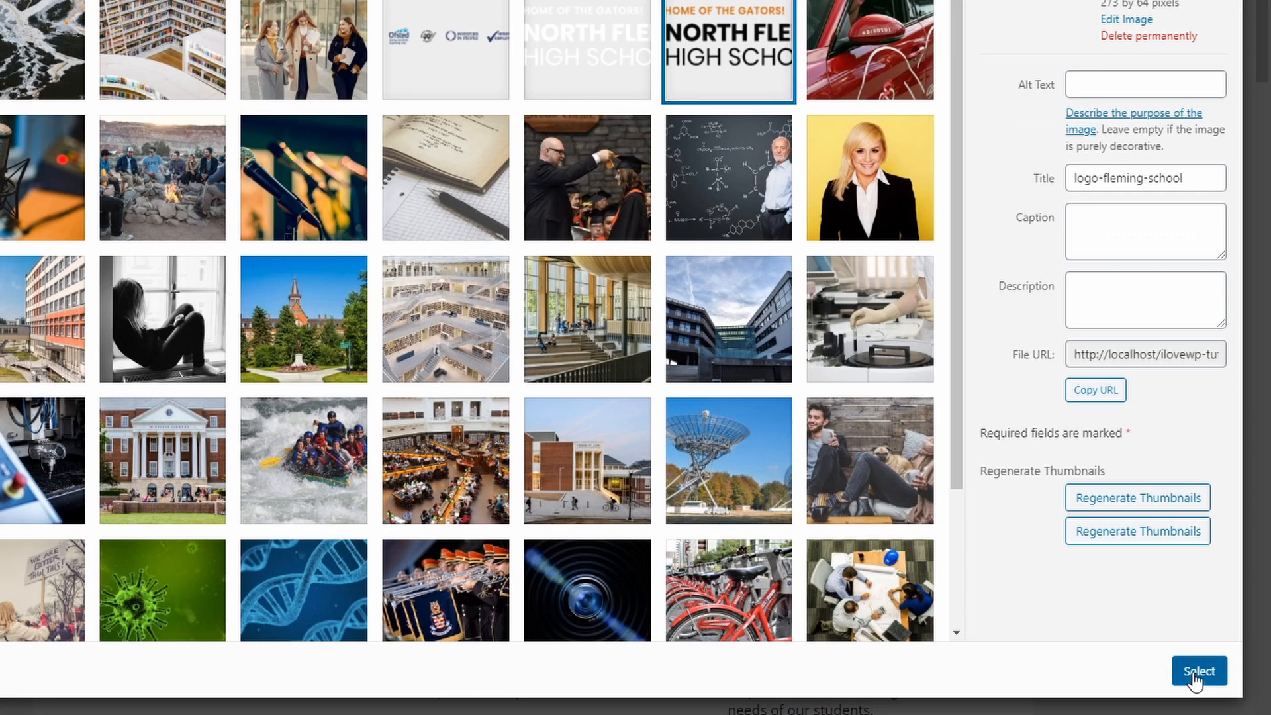
pyautogui.click(1220, 676)
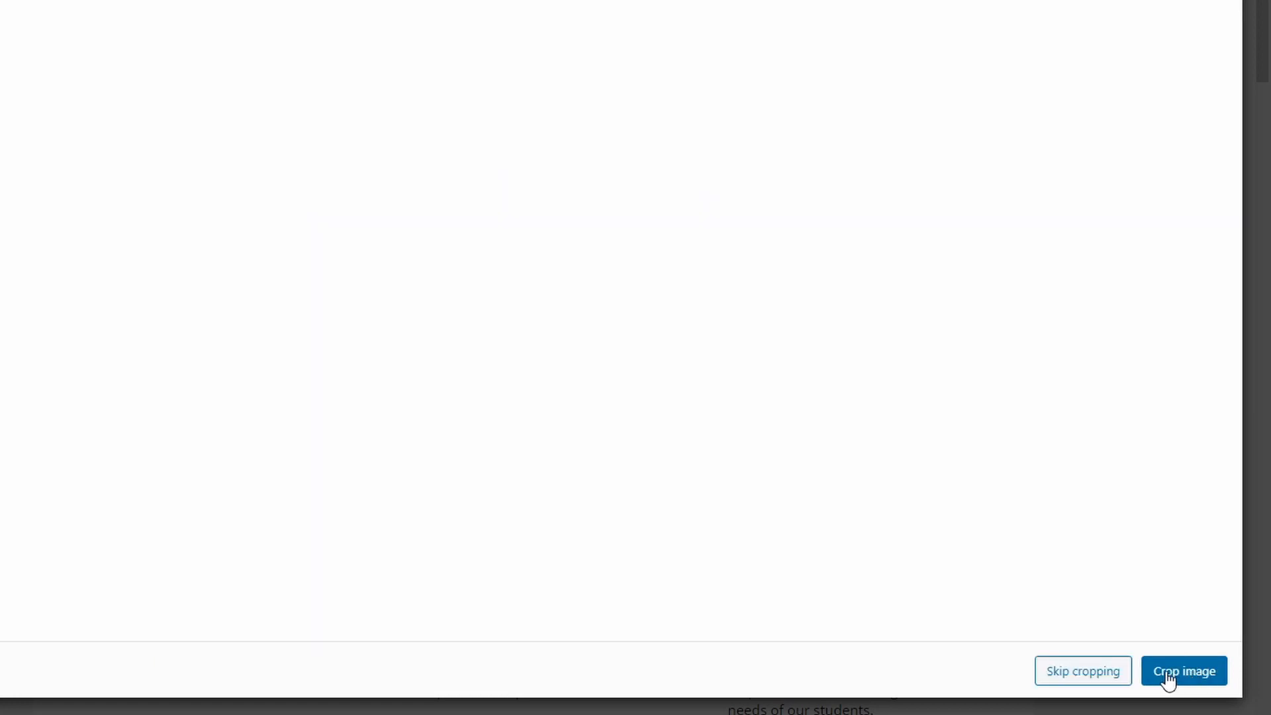
pyautogui.click(1077, 673)
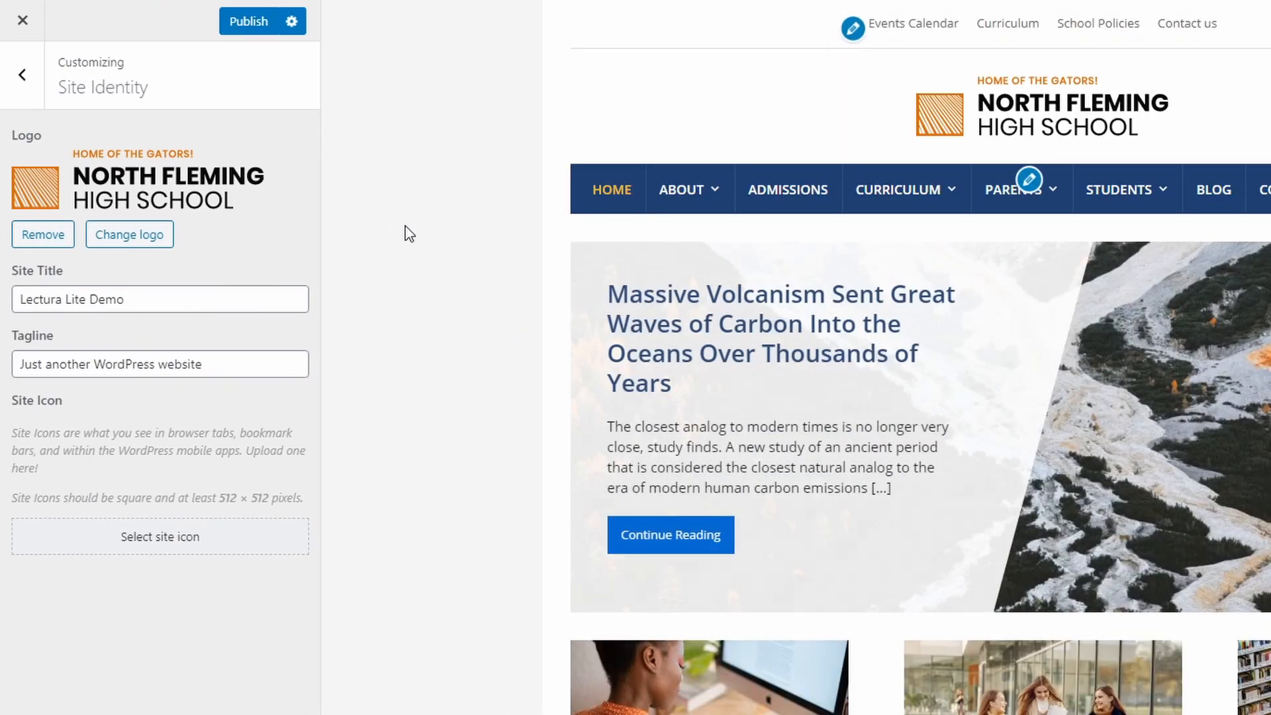
pyautogui.click(248, 31)
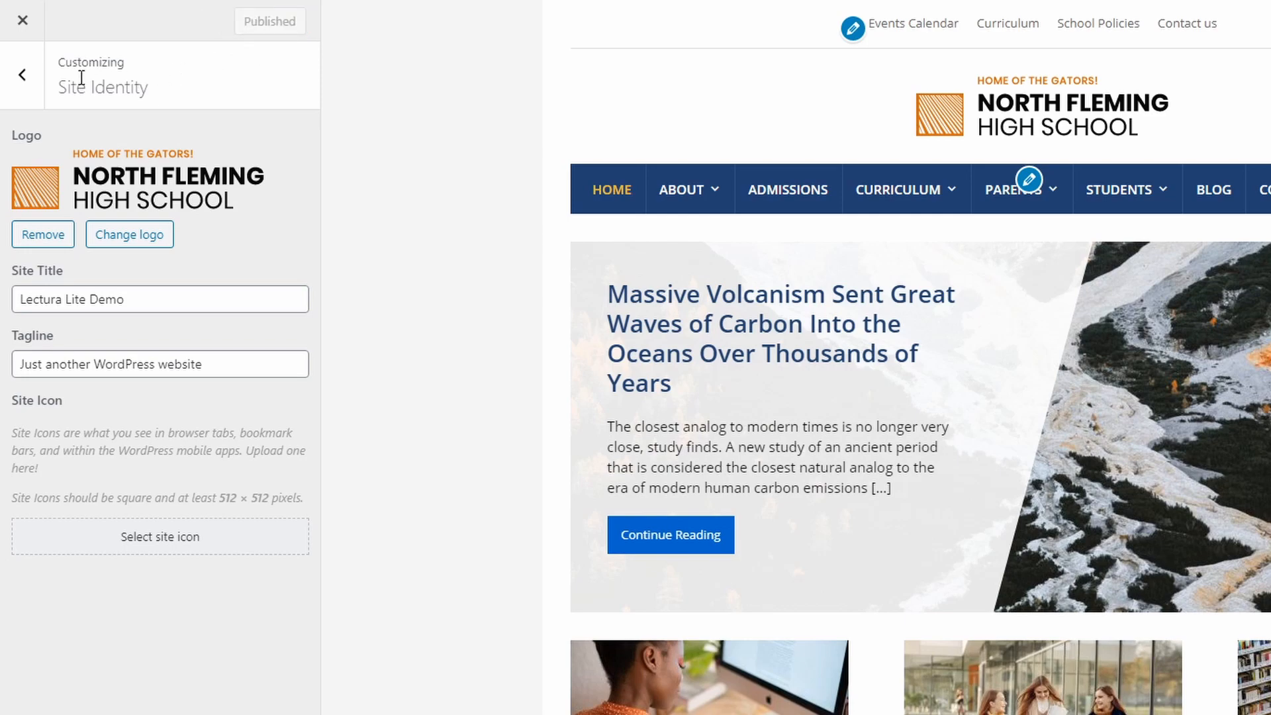
# Check which menus are assigned to the Main Menu and Secondary (Top) Menu locations in the Customizer.
pyautogui.click(29, 86)
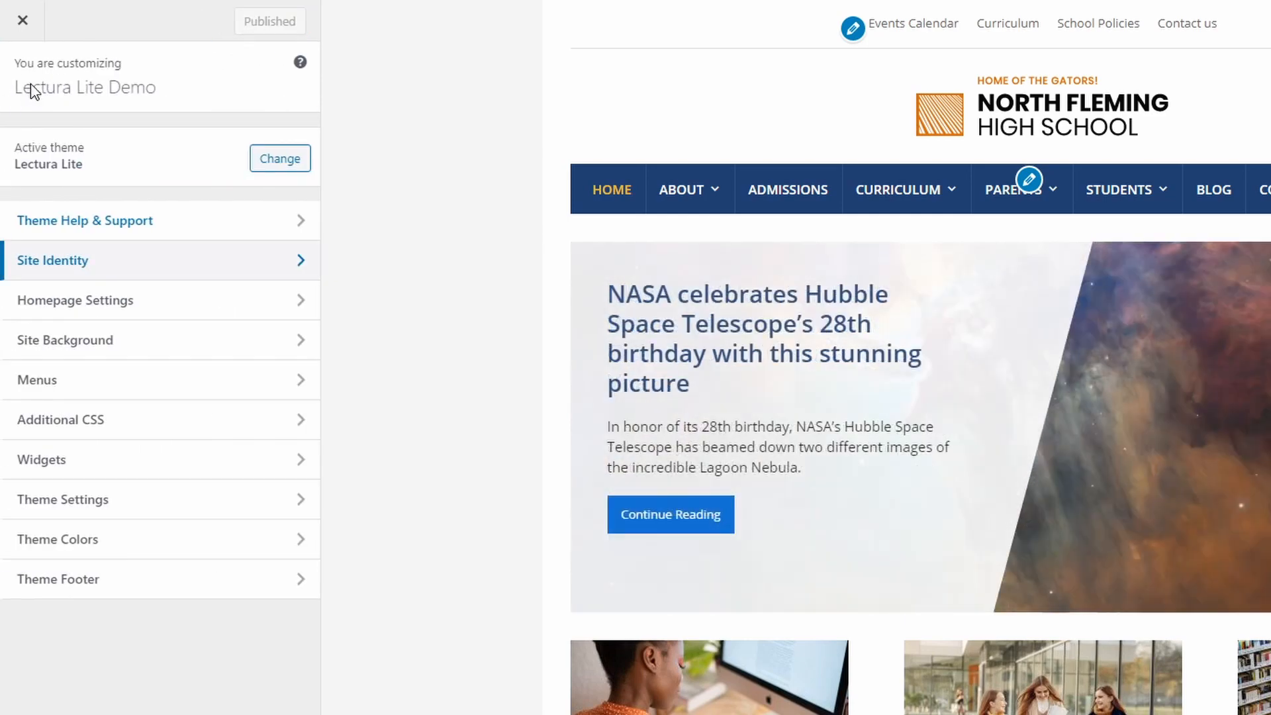
pyautogui.click(69, 382)
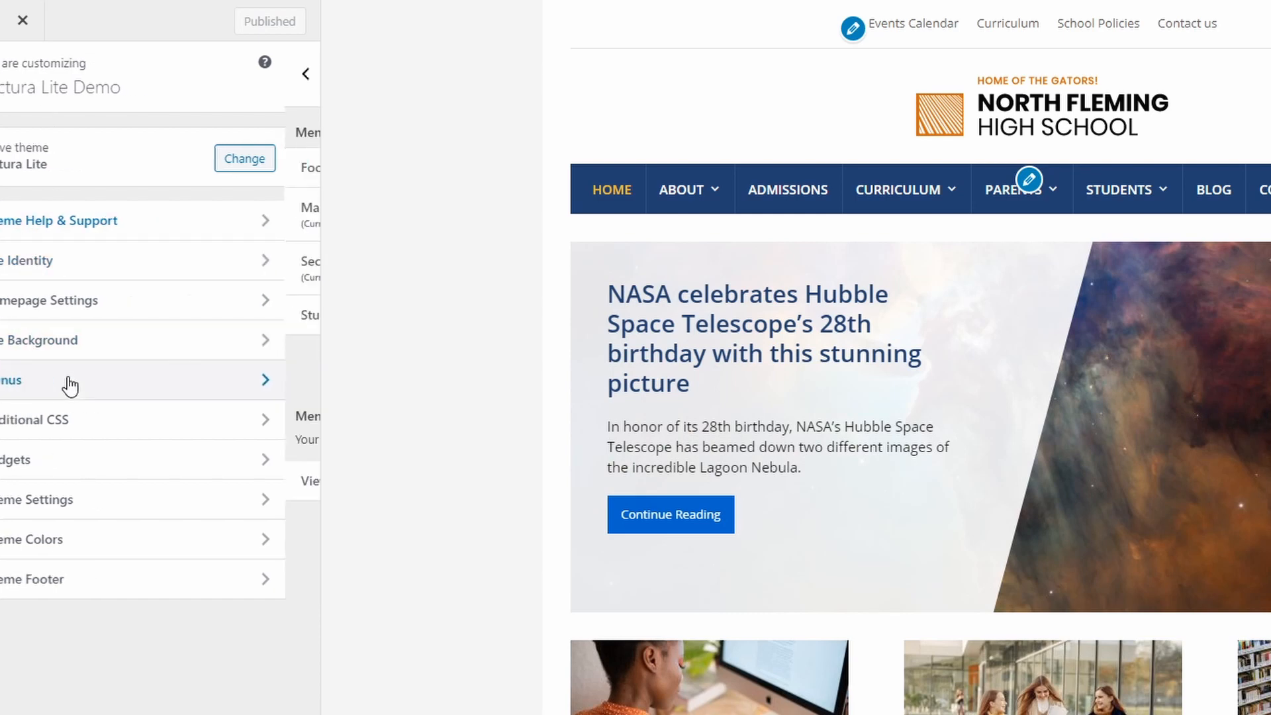
pyautogui.click(165, 487)
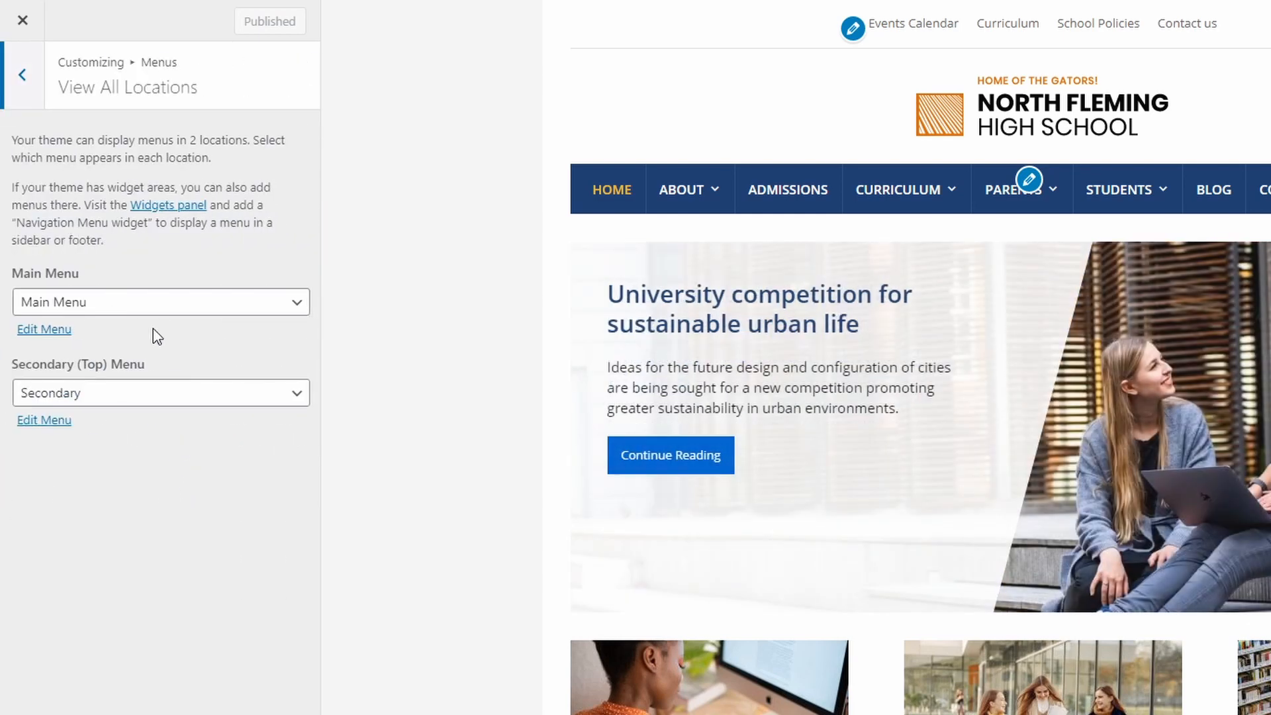
pyautogui.click(92, 305)
pyautogui.click(92, 306)
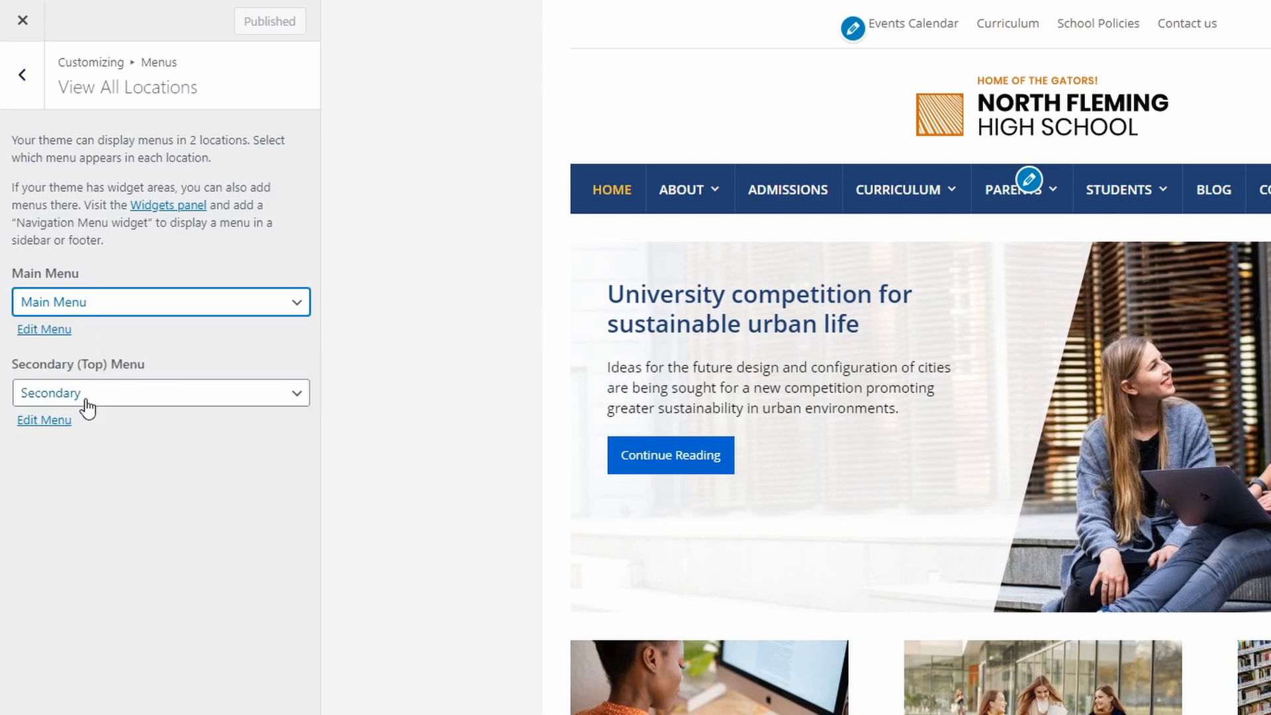
pyautogui.click(88, 406)
pyautogui.click(91, 405)
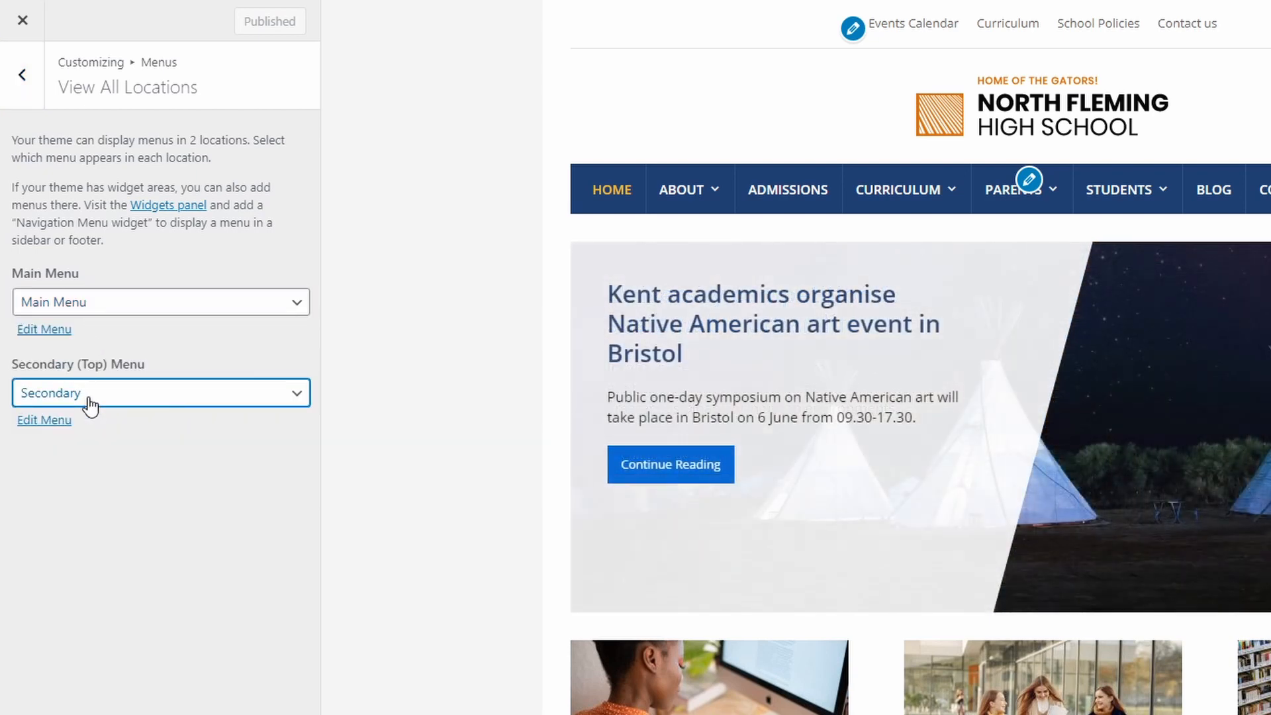
pyautogui.click(123, 457)
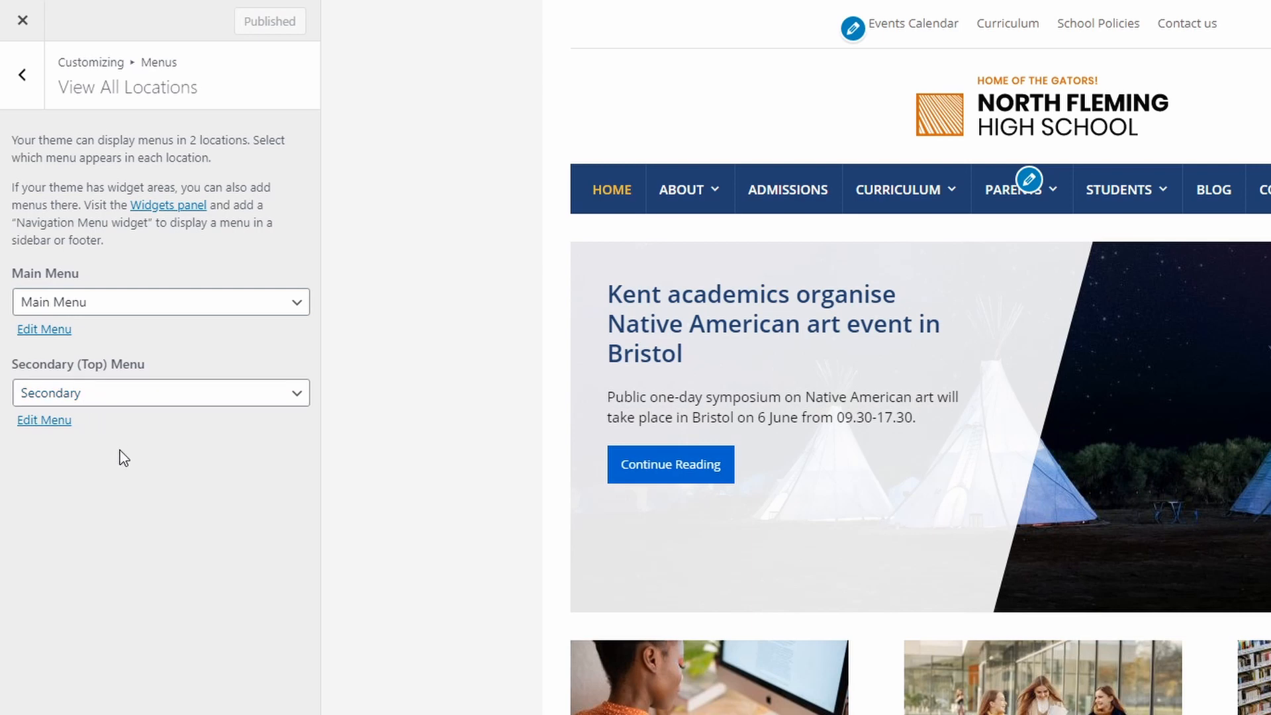
# In the theme's Homepage Settings, switch the slideshow display off and back on, publish, and leave the Customizer.
pyautogui.click(30, 88)
pyautogui.click(29, 84)
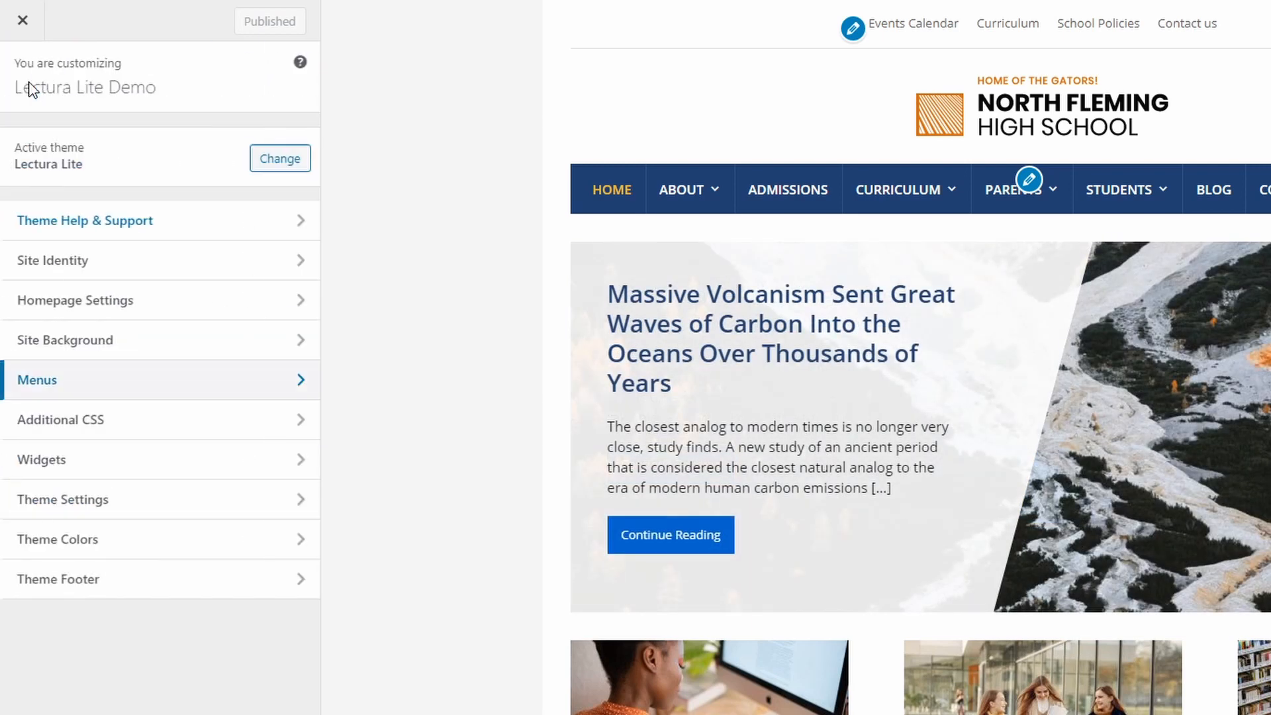
pyautogui.click(183, 623)
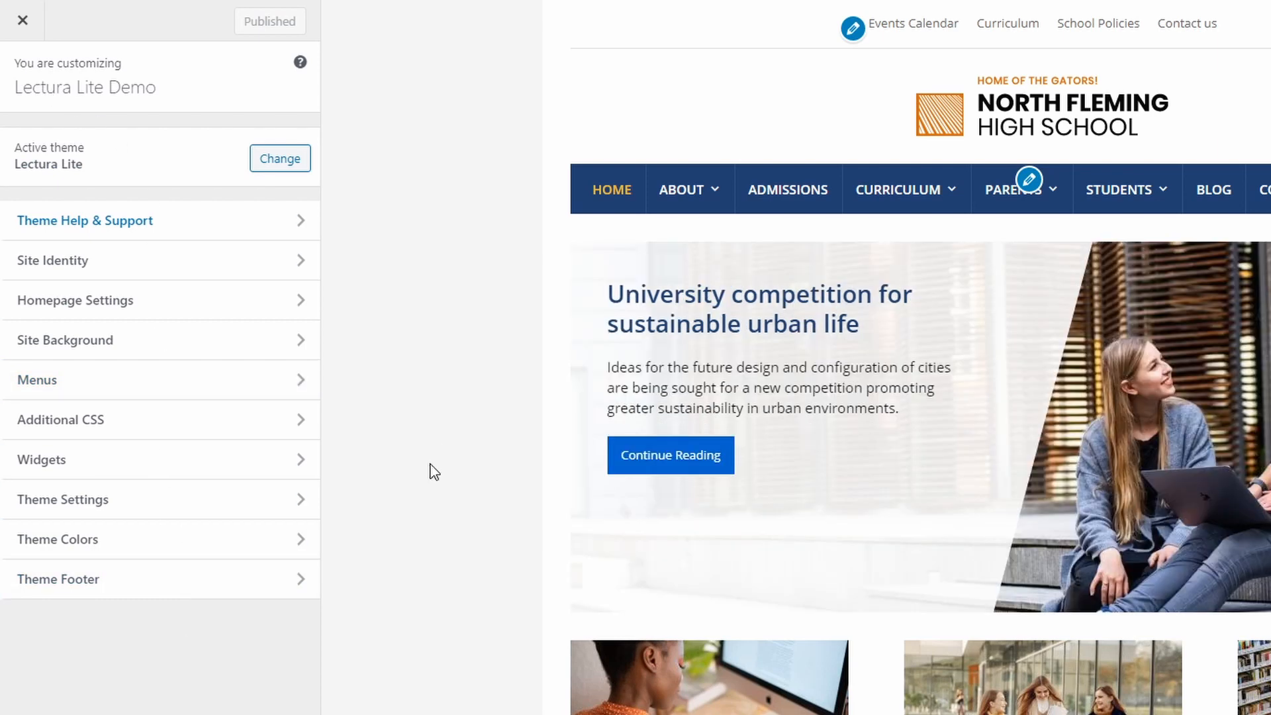
pyautogui.click(304, 504)
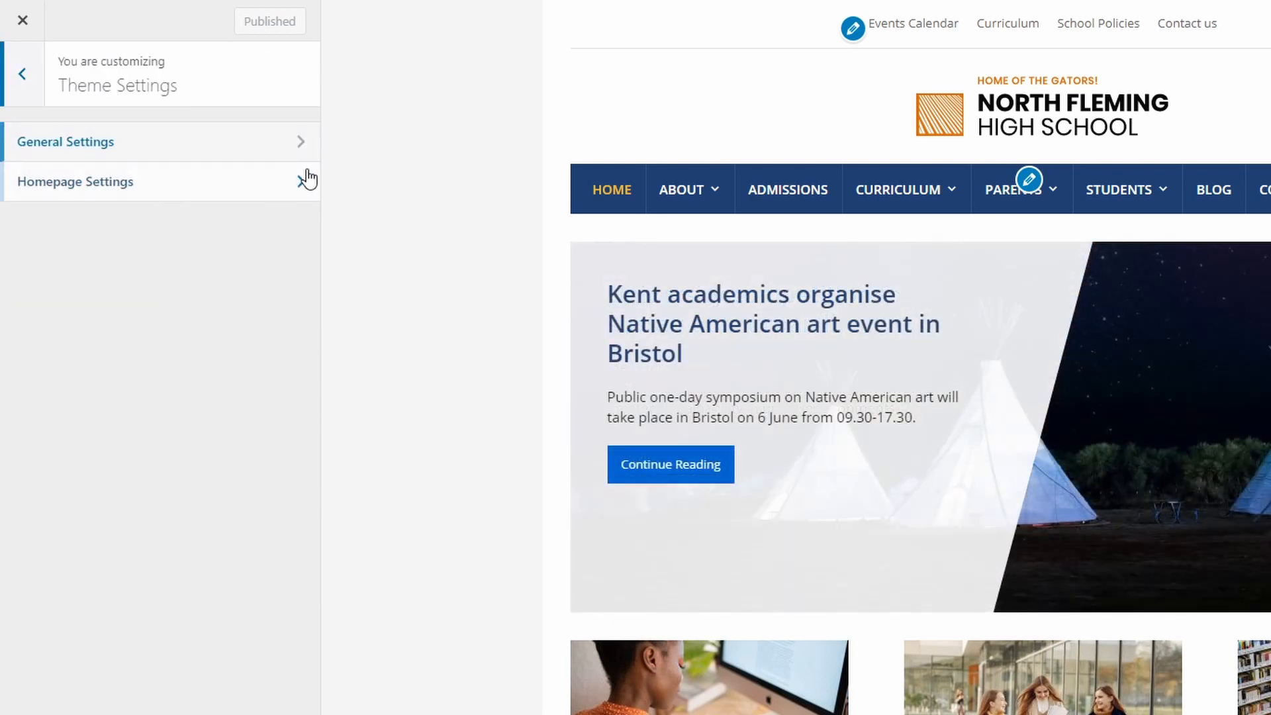
pyautogui.click(305, 181)
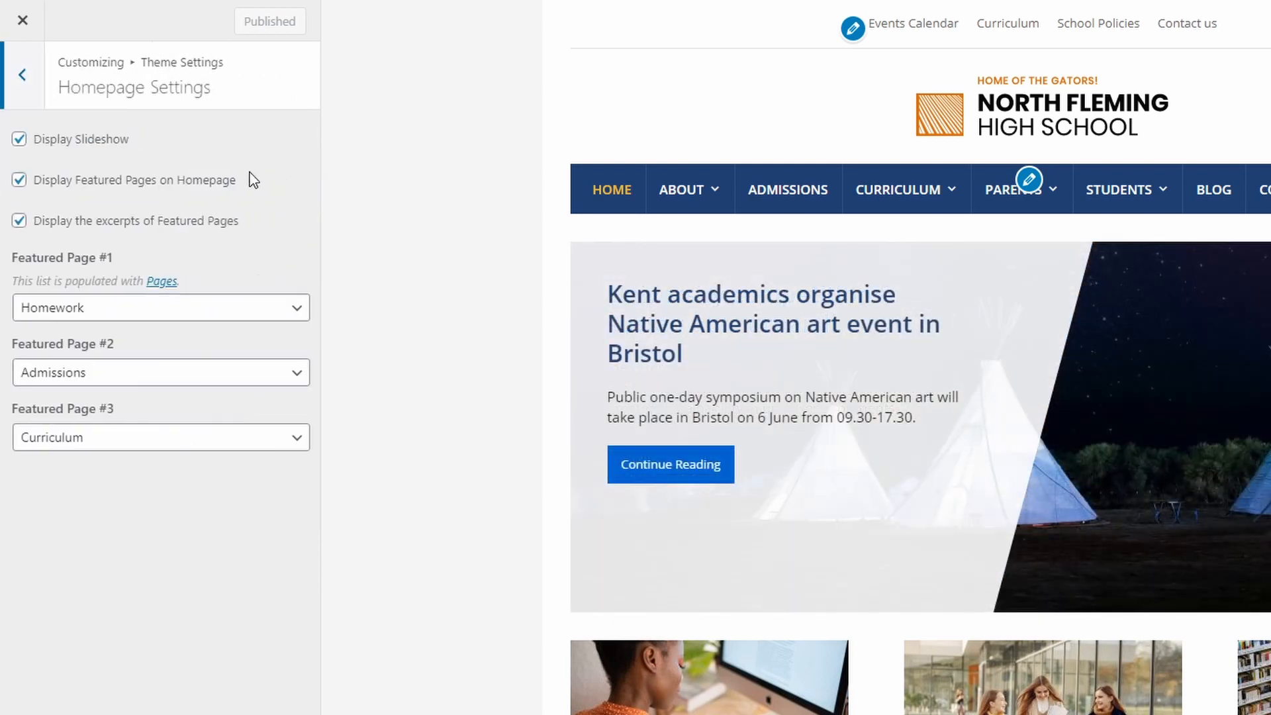
pyautogui.click(93, 147)
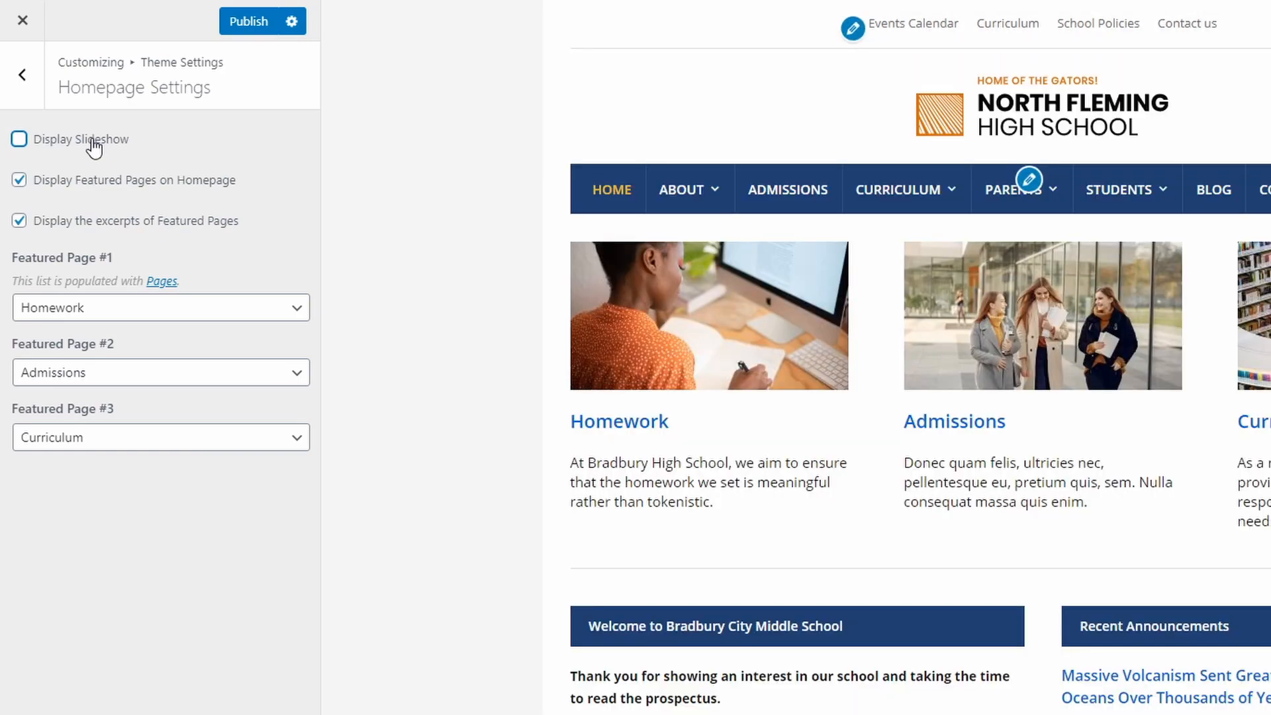
pyautogui.click(94, 147)
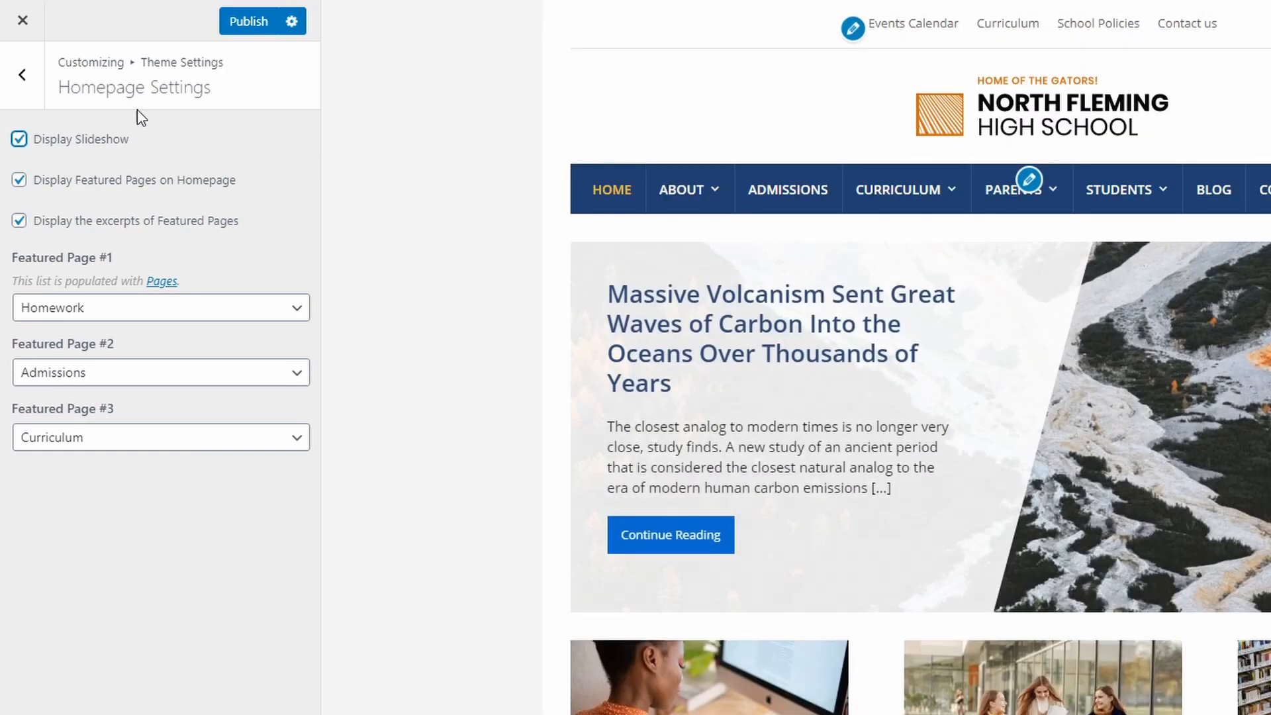
pyautogui.click(243, 34)
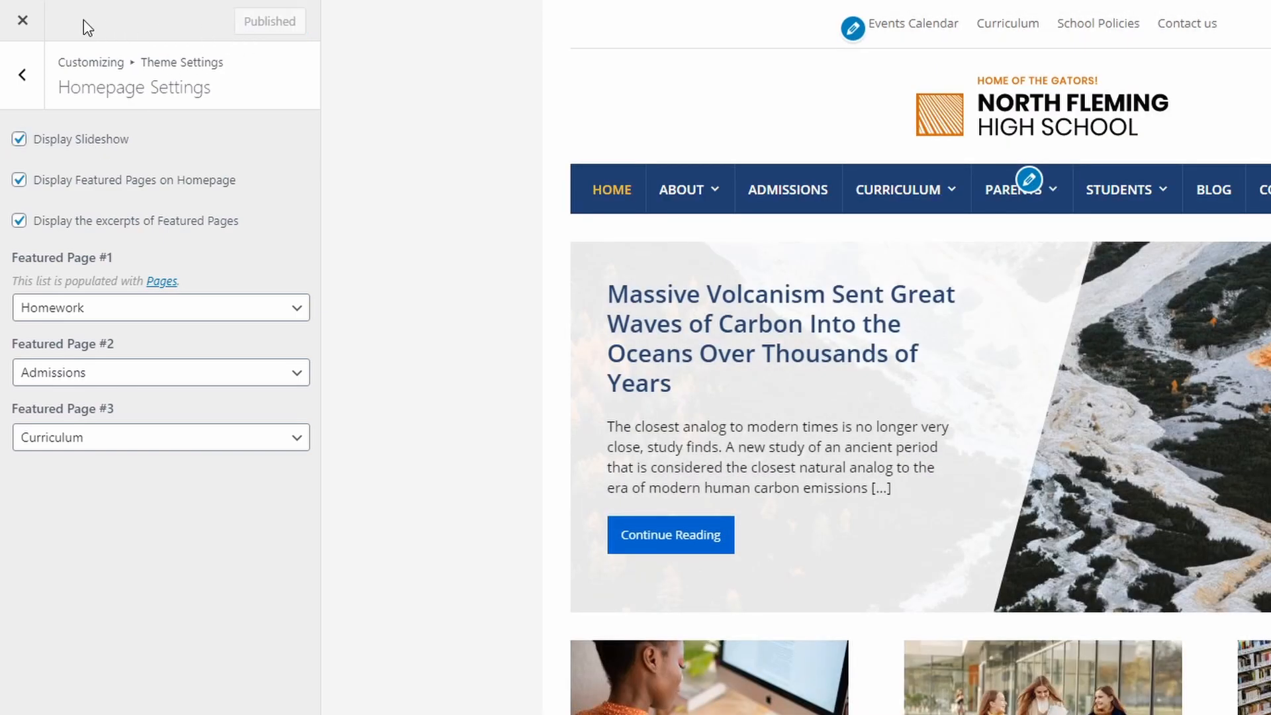
pyautogui.click(25, 23)
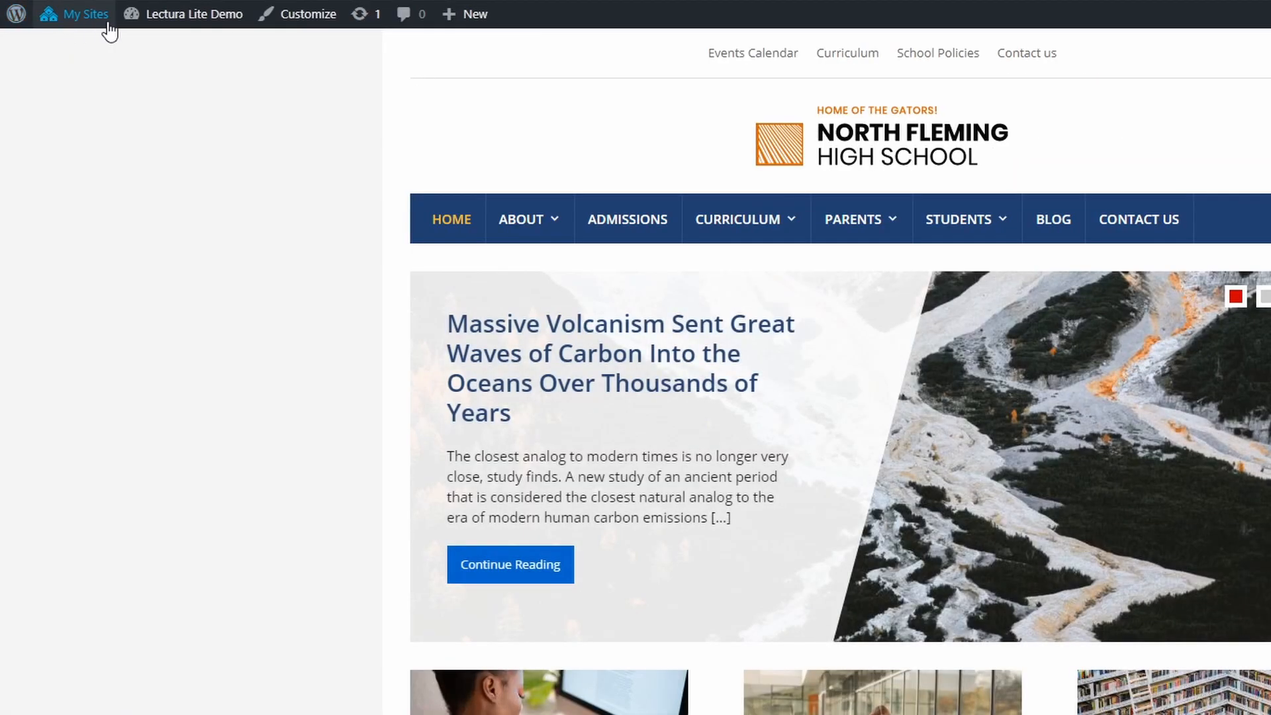
# Edit the post "UA-Led NASA Survey Seen as Steppingstone for Astronomy" in the classic editor, feature it in the homepage slideshow, and update it.
pyautogui.moveTo(175, 20)
pyautogui.click(174, 53)
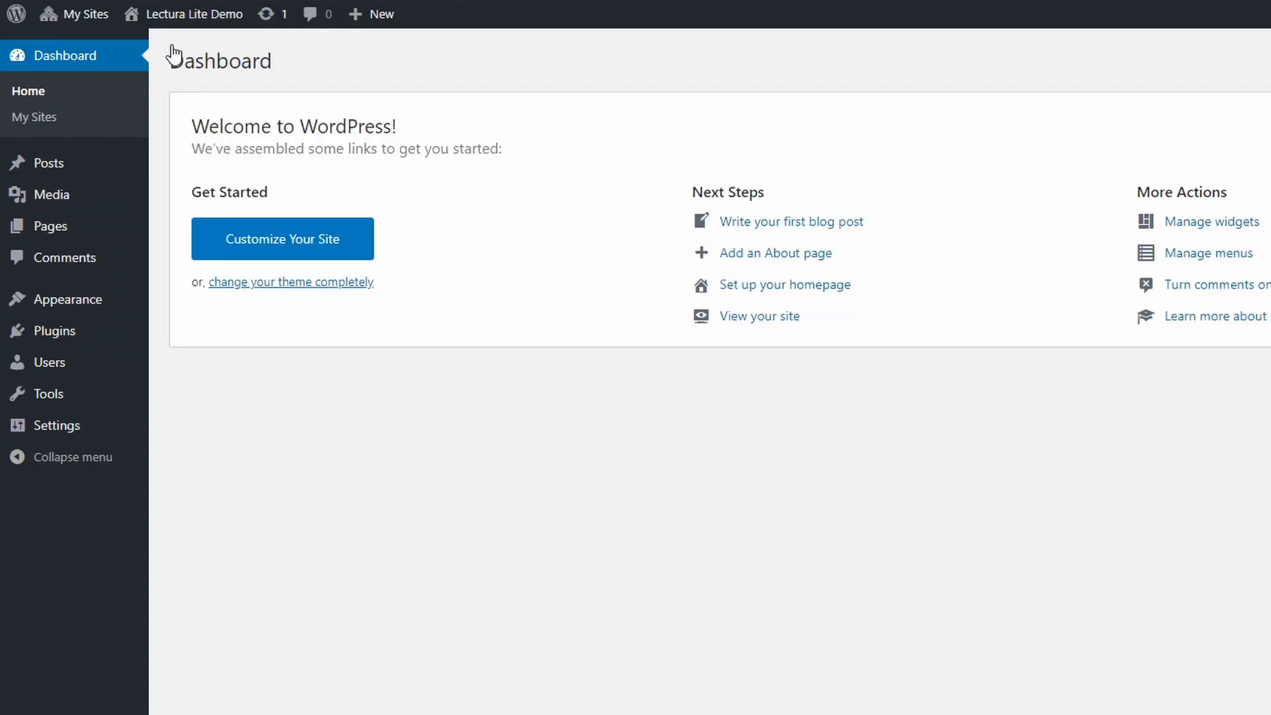
pyautogui.moveTo(78, 171)
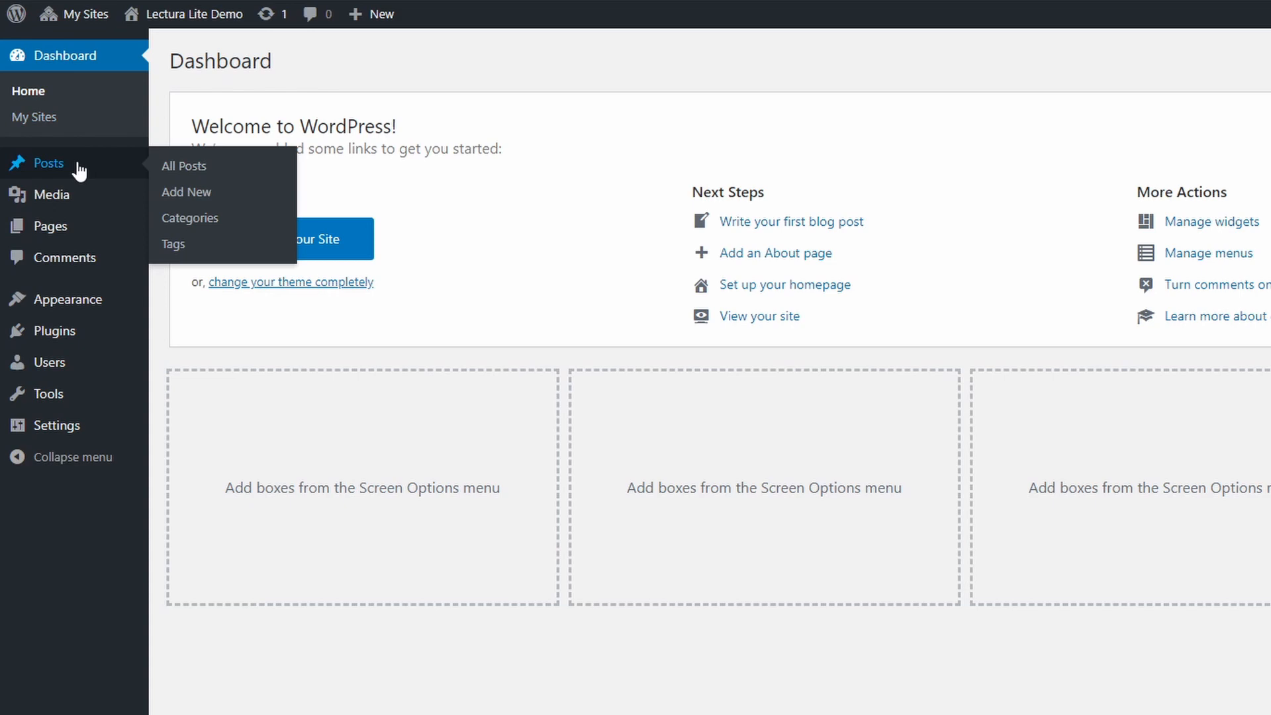
pyautogui.click(188, 170)
pyautogui.click(339, 351)
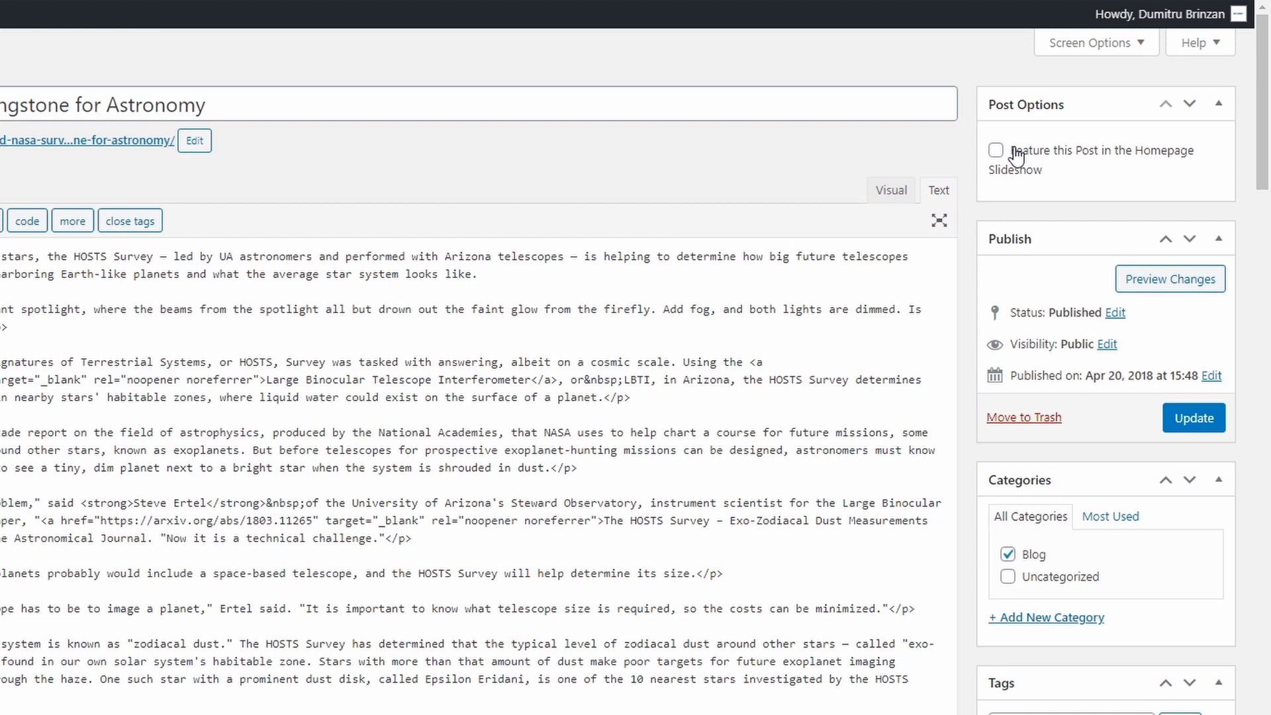
pyautogui.click(1017, 105)
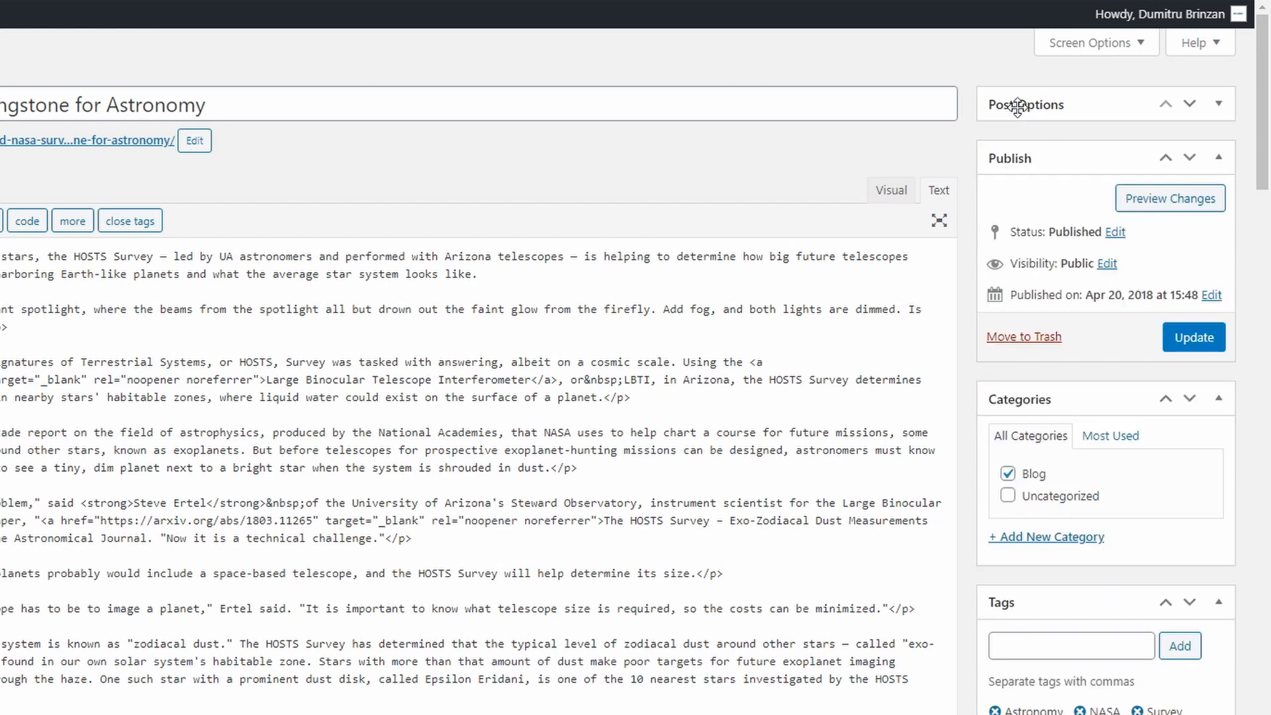
pyautogui.click(1018, 104)
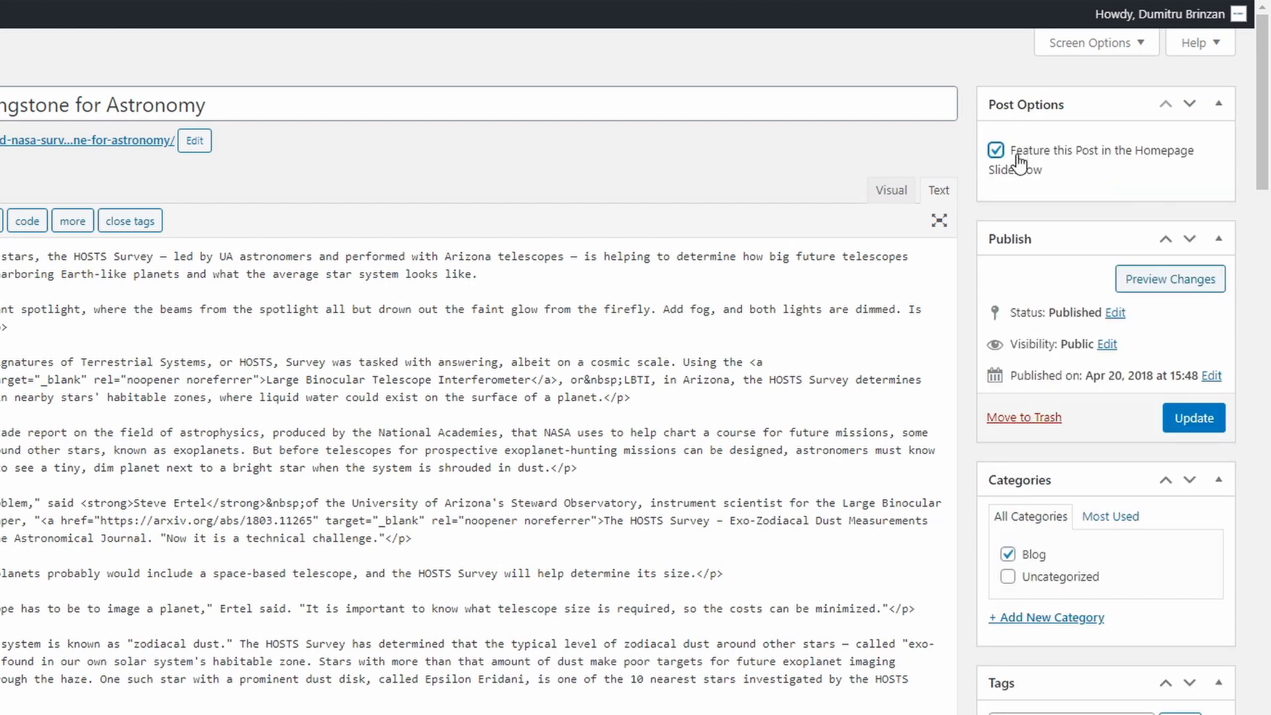
pyautogui.click(1194, 423)
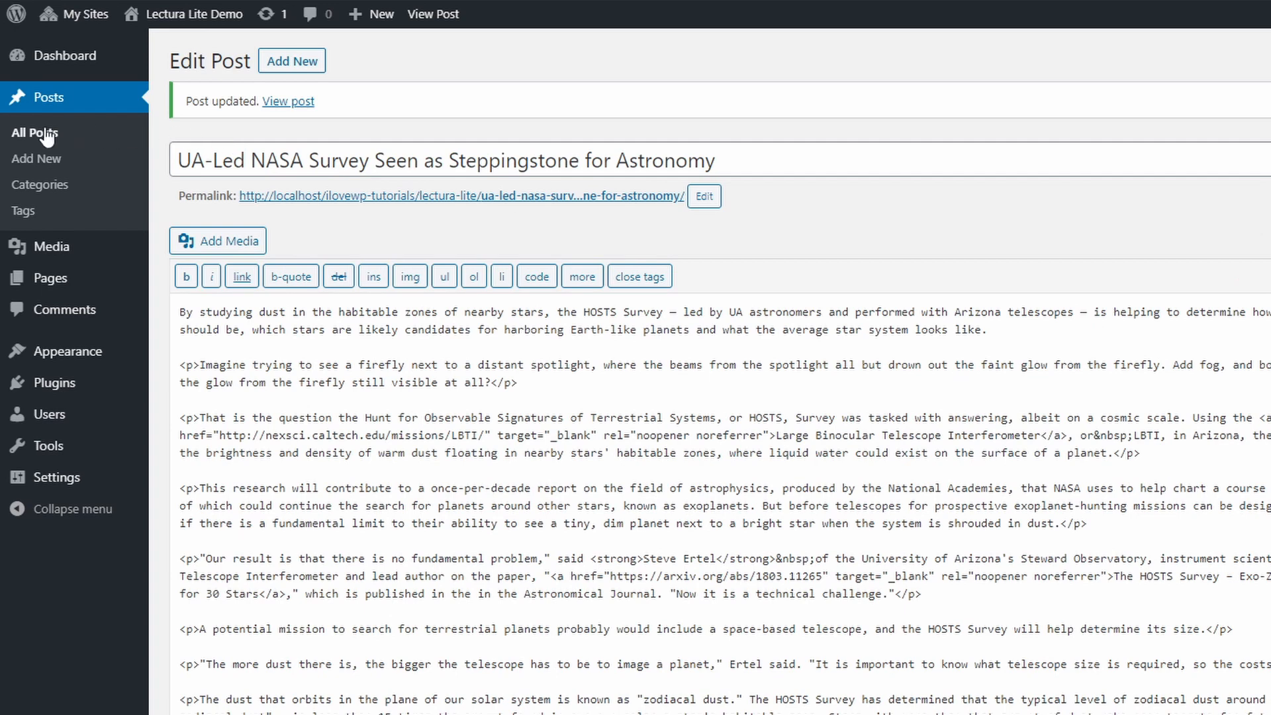
# Open the UA-Led NASA Survey post in the block editor, toggle its homepage slideshow option off and on, and update it.
pyautogui.click(40, 138)
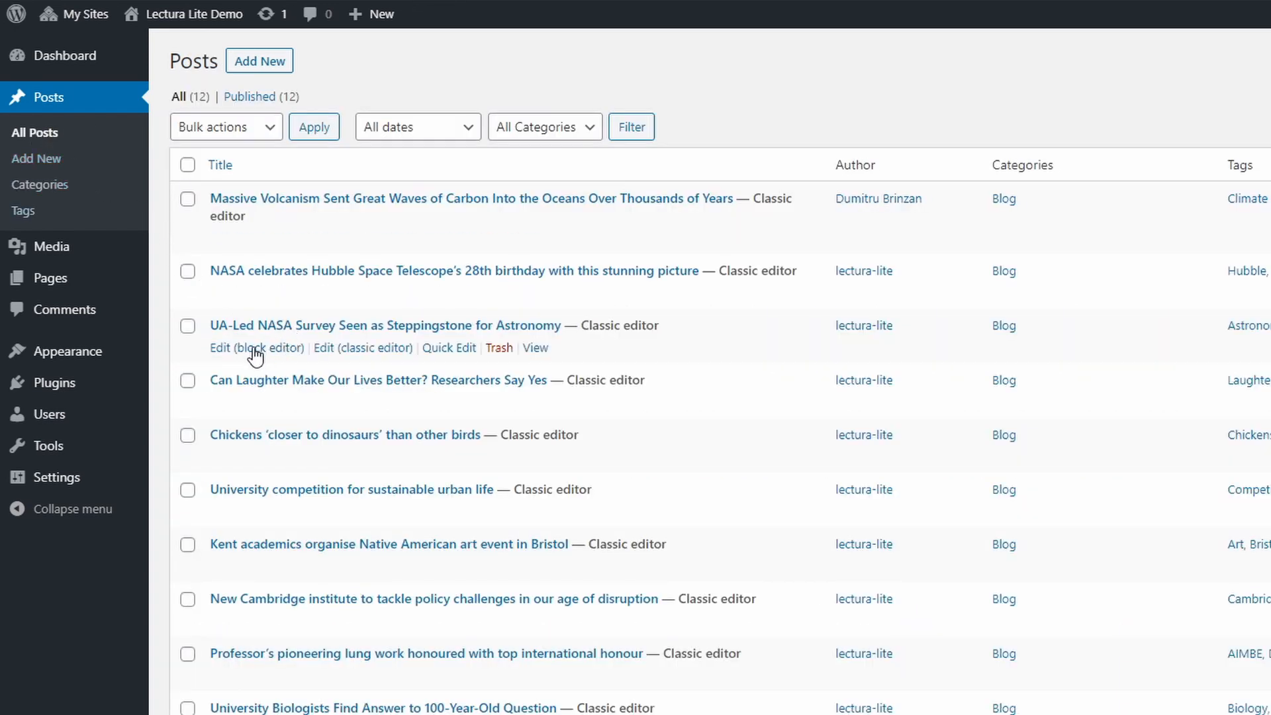
pyautogui.click(255, 356)
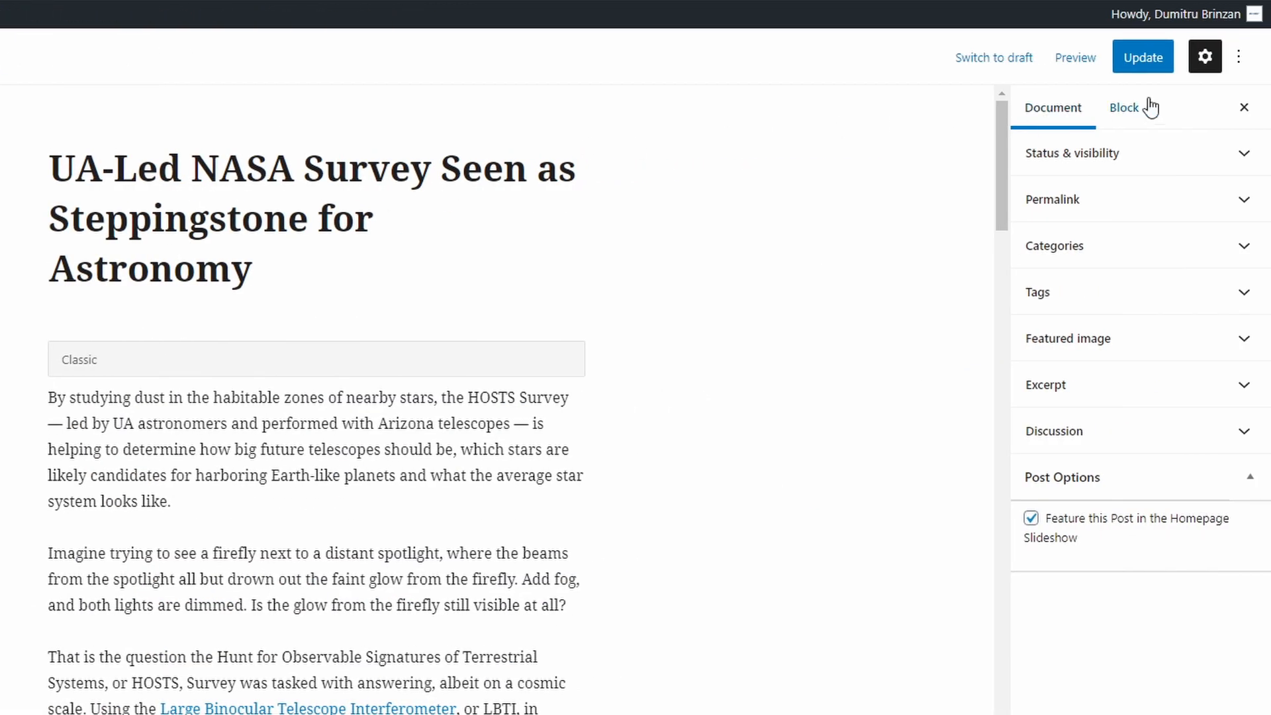
pyautogui.click(1205, 59)
pyautogui.click(1206, 63)
pyautogui.click(1086, 526)
pyautogui.click(1078, 527)
pyautogui.click(1131, 60)
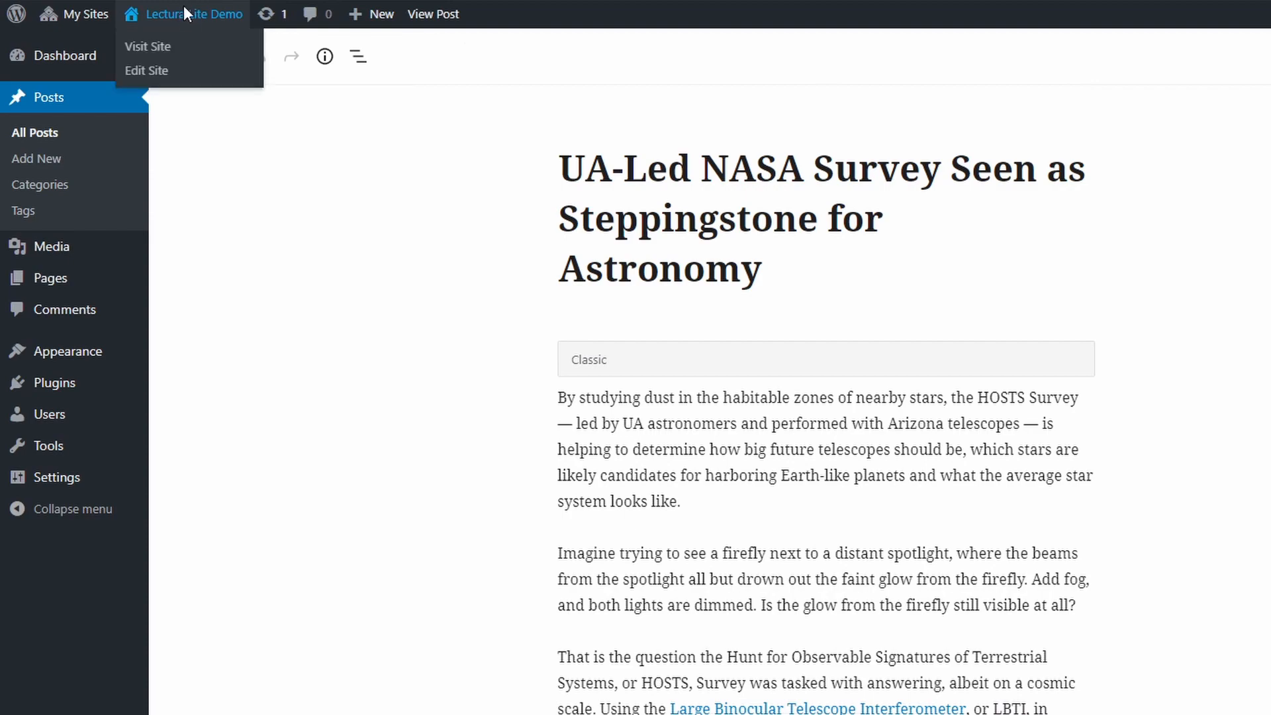
# Visit the site and check the homepage slideshow for the UA-Led NASA Survey slide.
pyautogui.click(185, 12)
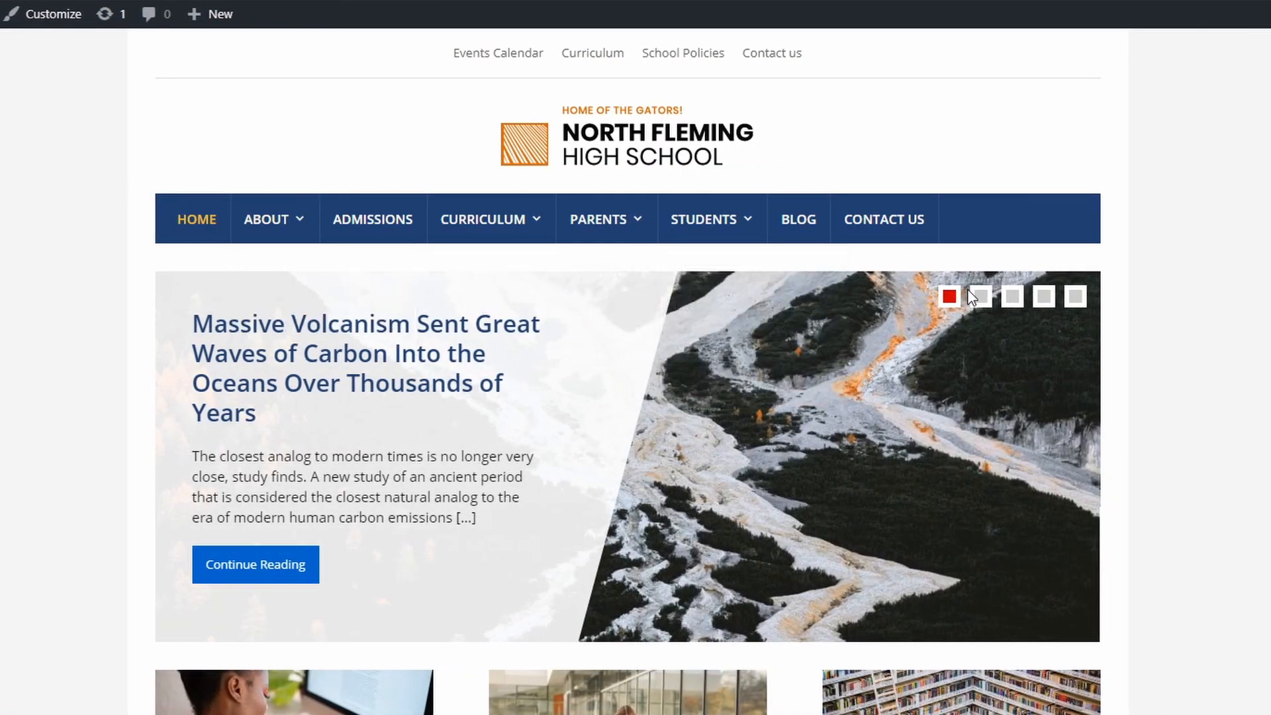
pyautogui.click(980, 302)
pyautogui.click(1011, 298)
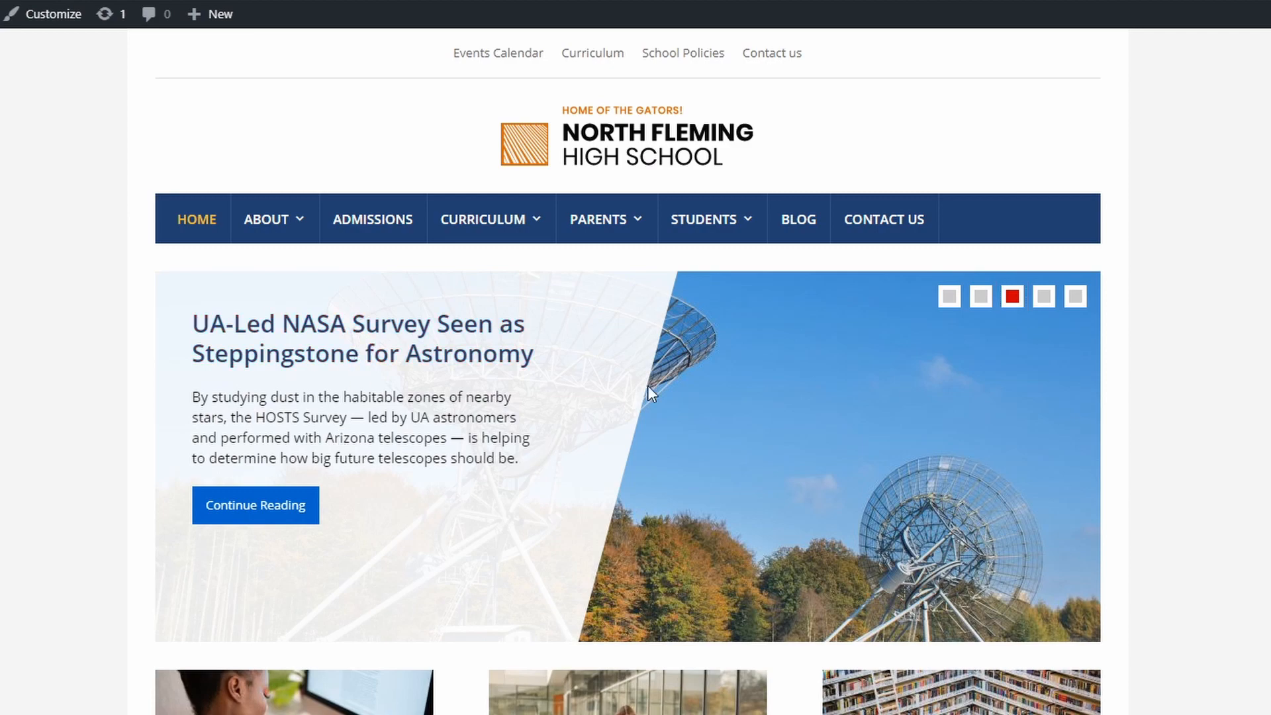
pyautogui.click(948, 297)
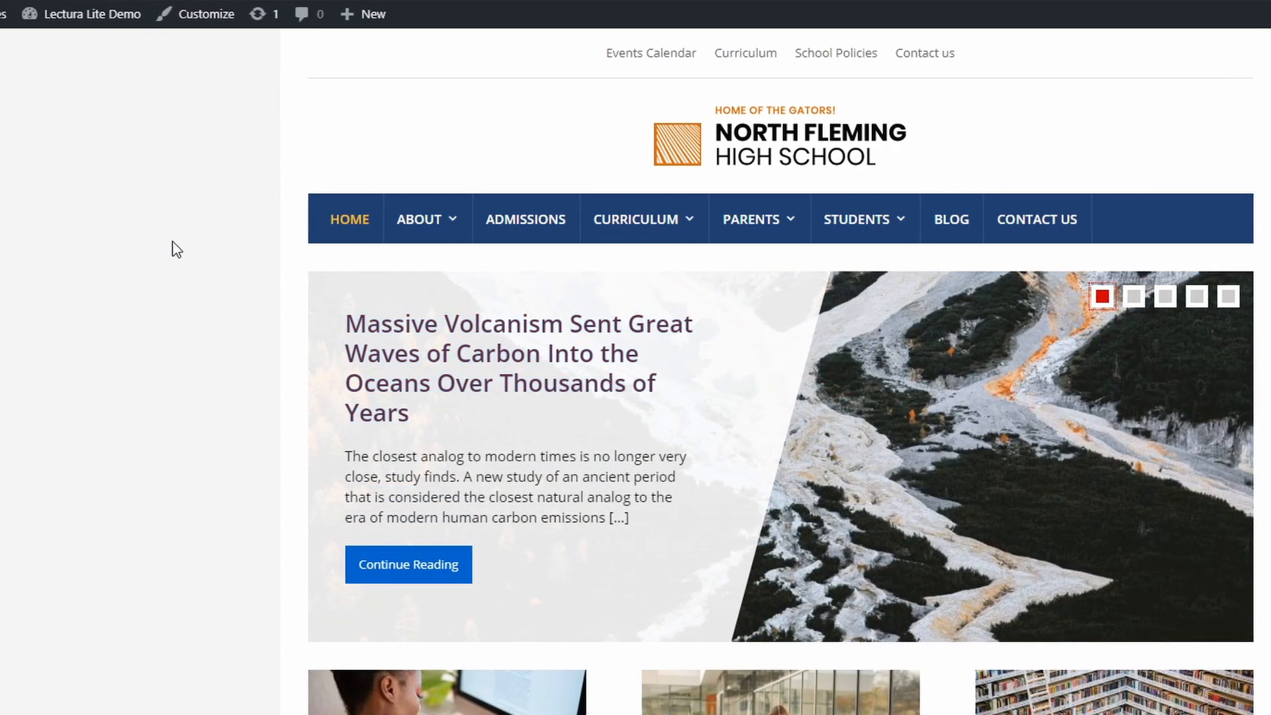
# Reopen the theme's Homepage Settings in the Customizer and toggle the display of featured pages off and on.
pyautogui.moveTo(74, 16)
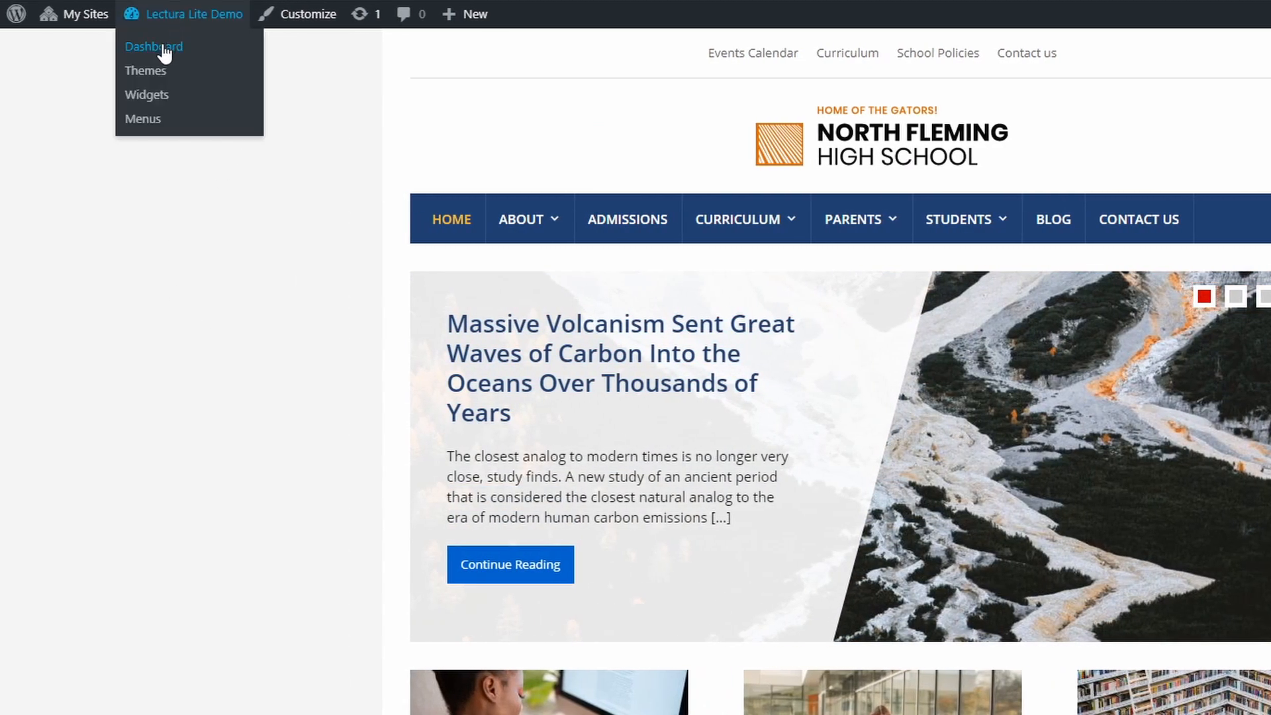
pyautogui.click(164, 53)
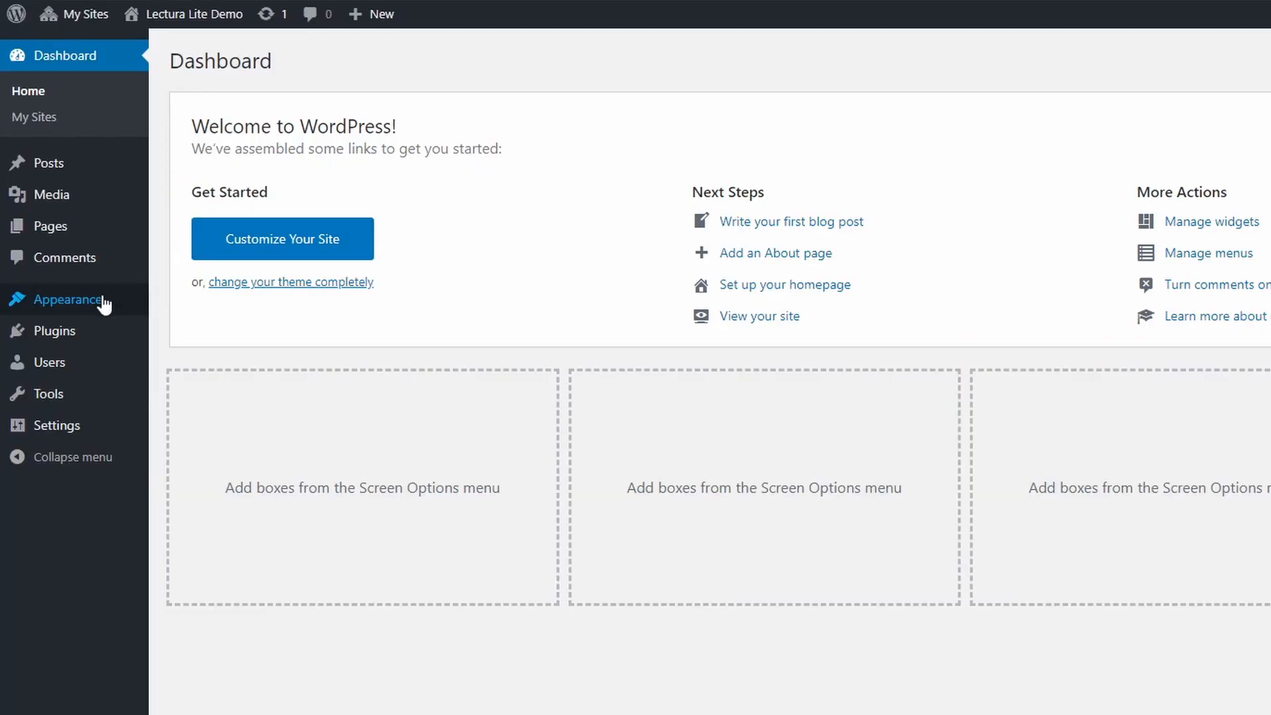
pyautogui.moveTo(104, 303)
pyautogui.click(198, 337)
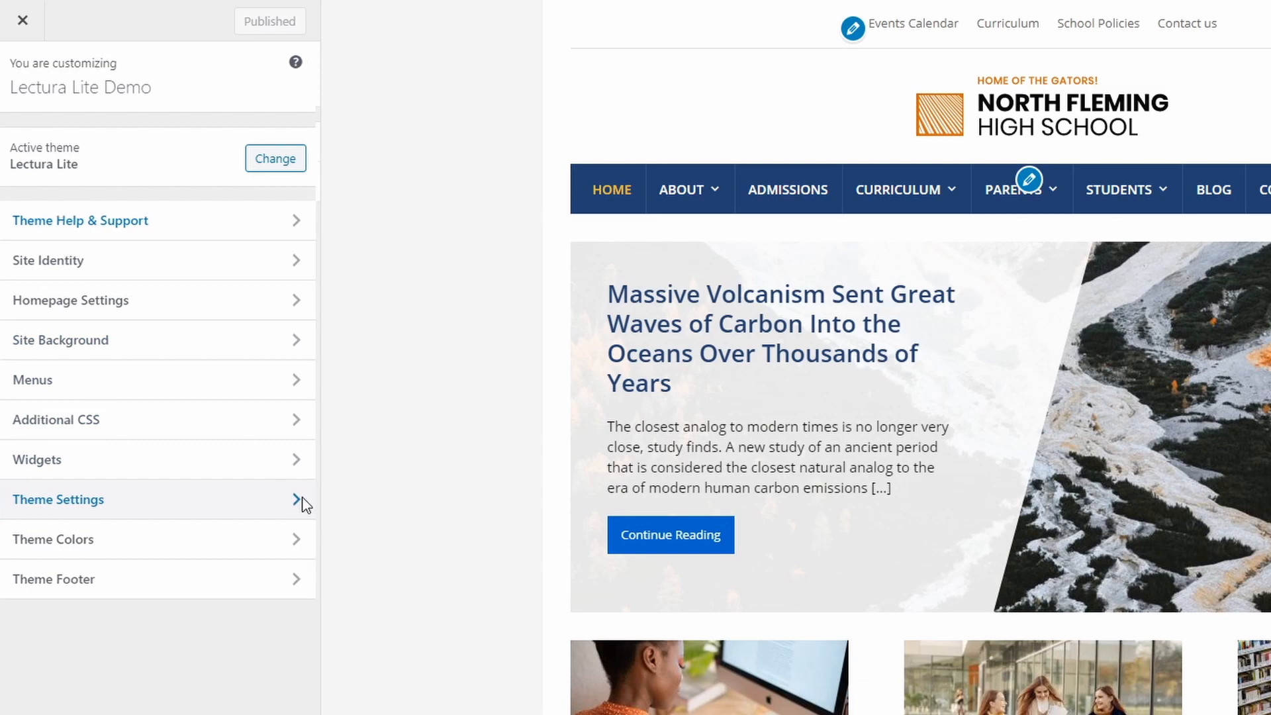
pyautogui.click(301, 503)
pyautogui.click(302, 190)
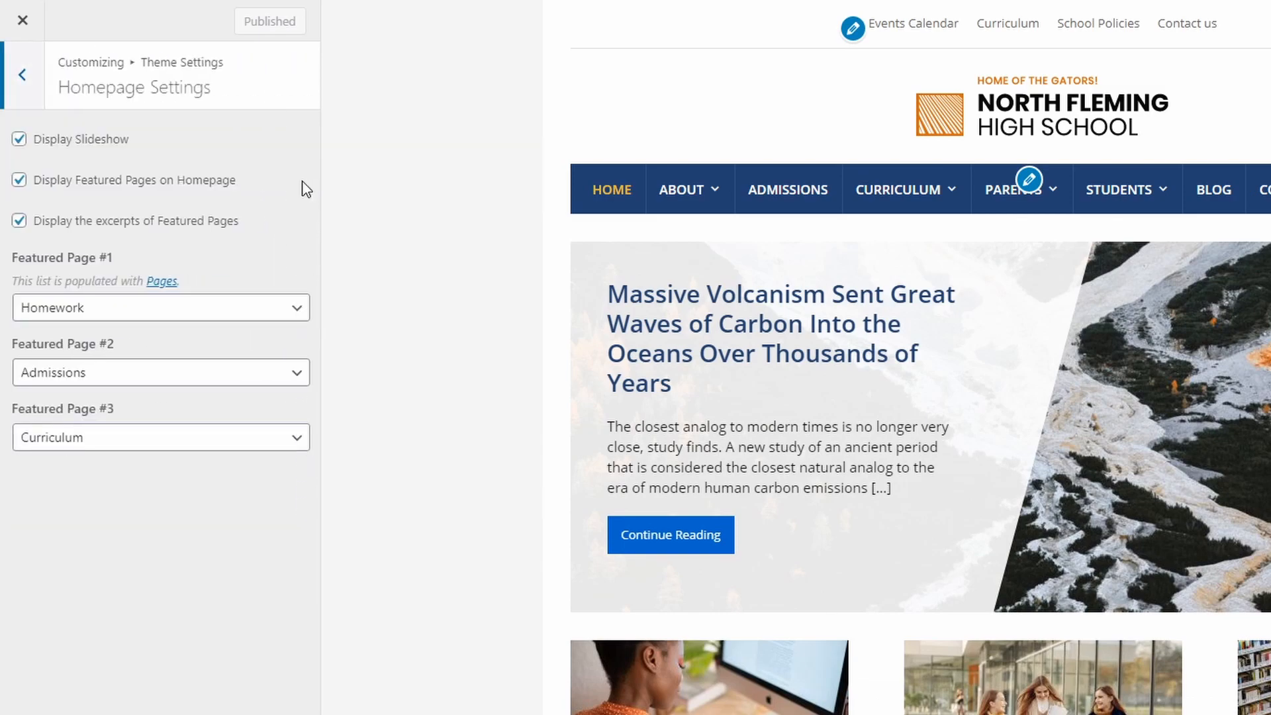
pyautogui.scroll(-5, 519, 426)
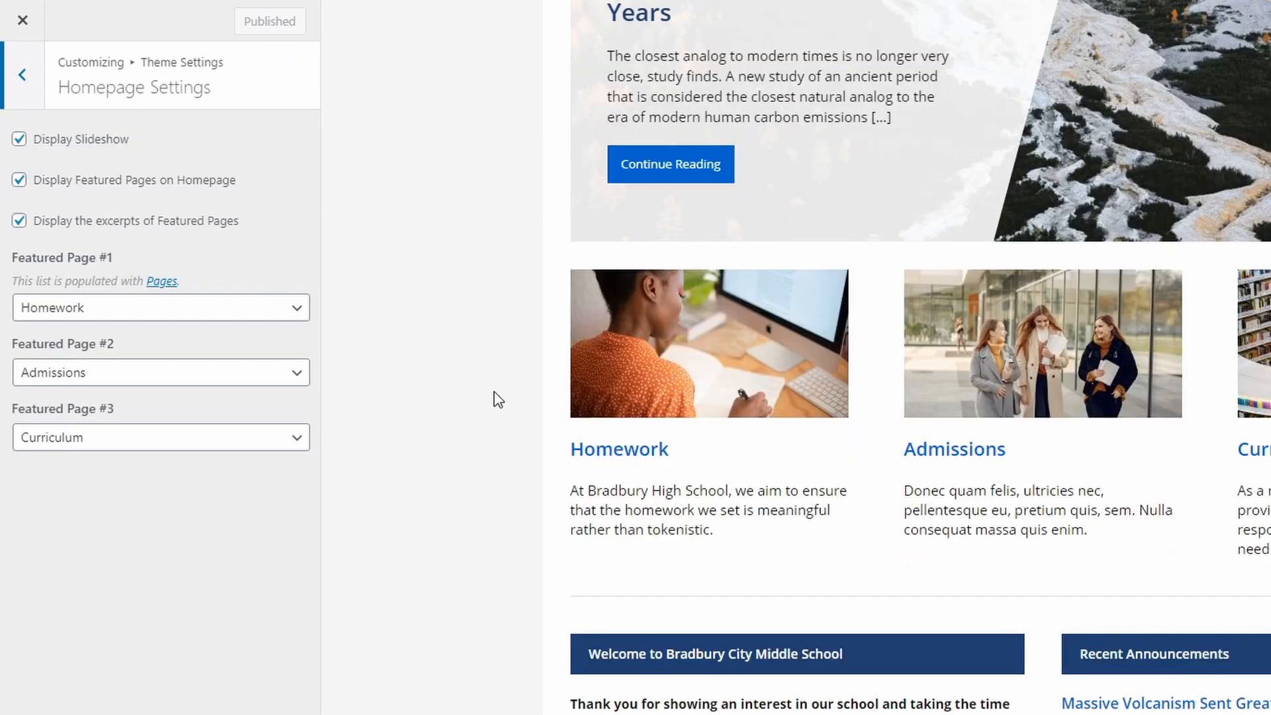
pyautogui.click(138, 183)
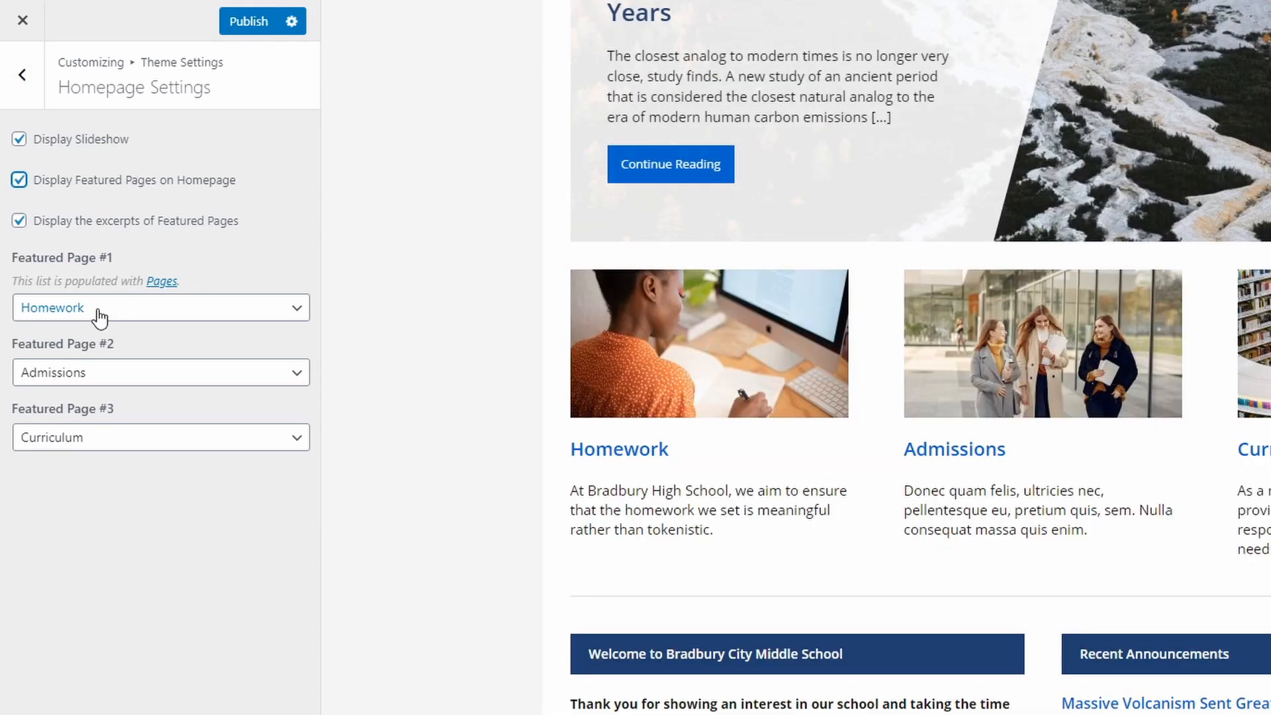
# Try Principal's Welcome as Featured Page #1, and set it back to Homework.
pyautogui.click(99, 311)
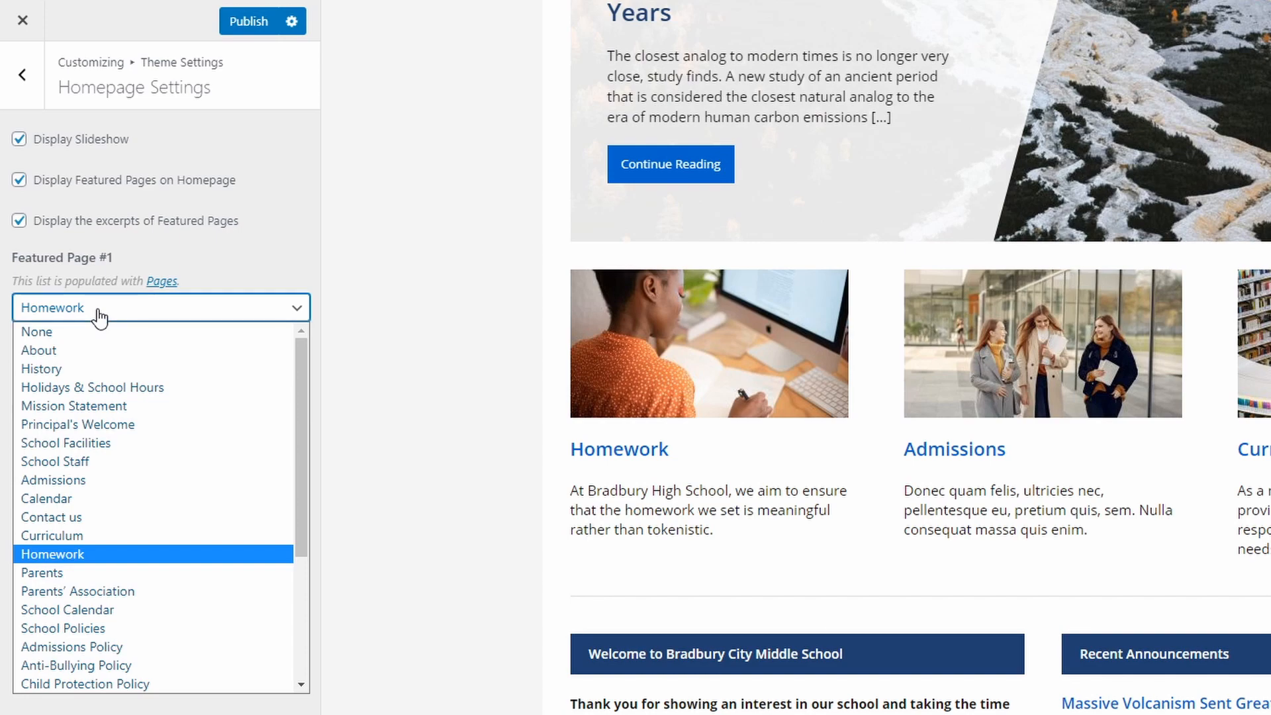
pyautogui.click(96, 424)
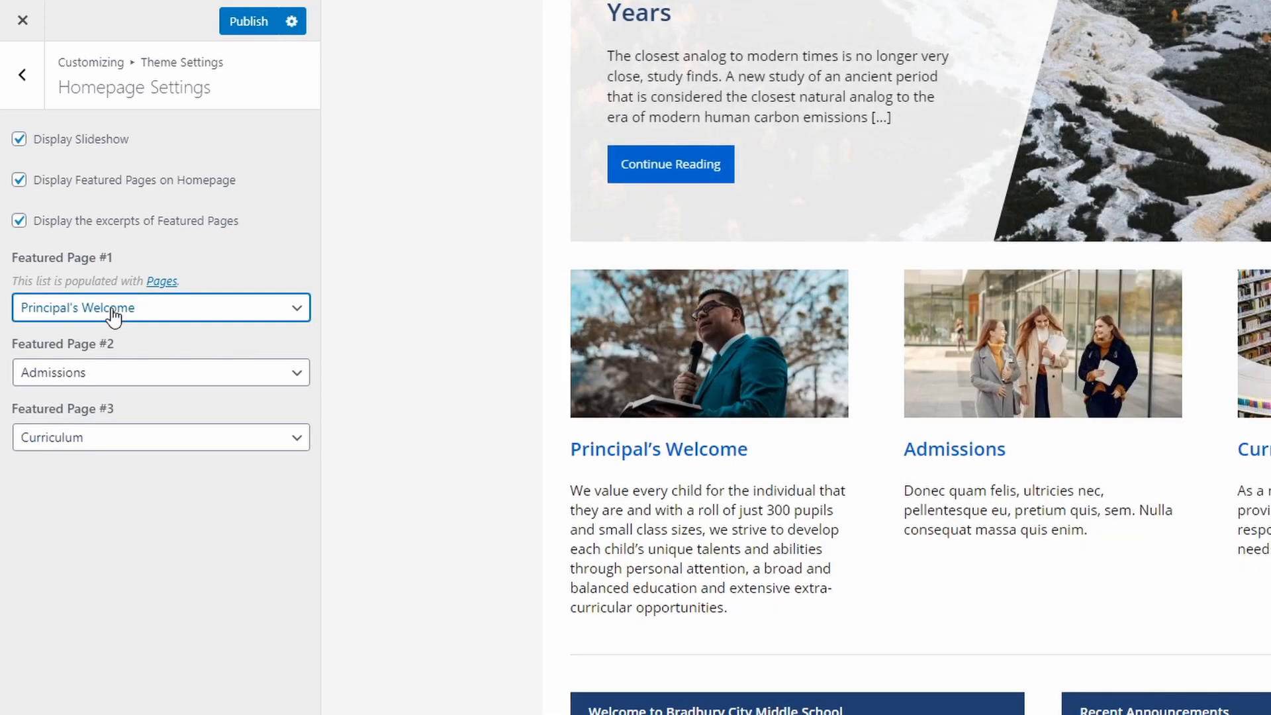
pyautogui.click(112, 312)
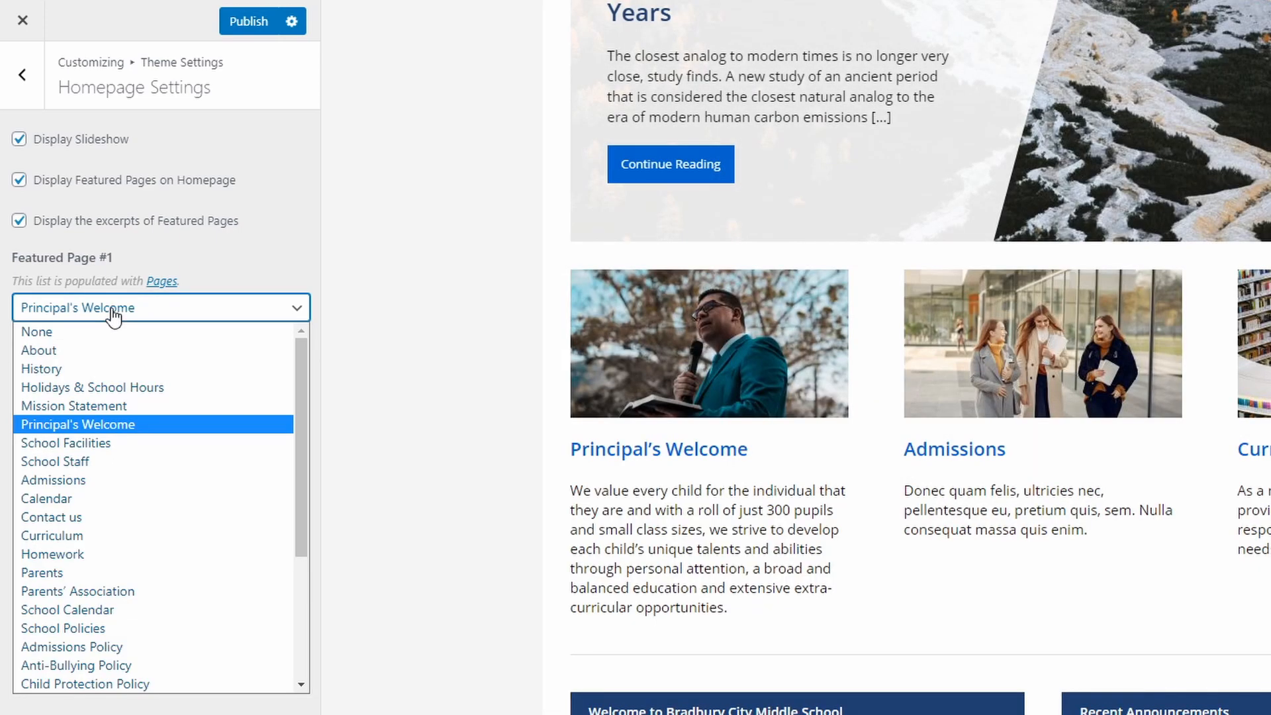
pyautogui.click(78, 556)
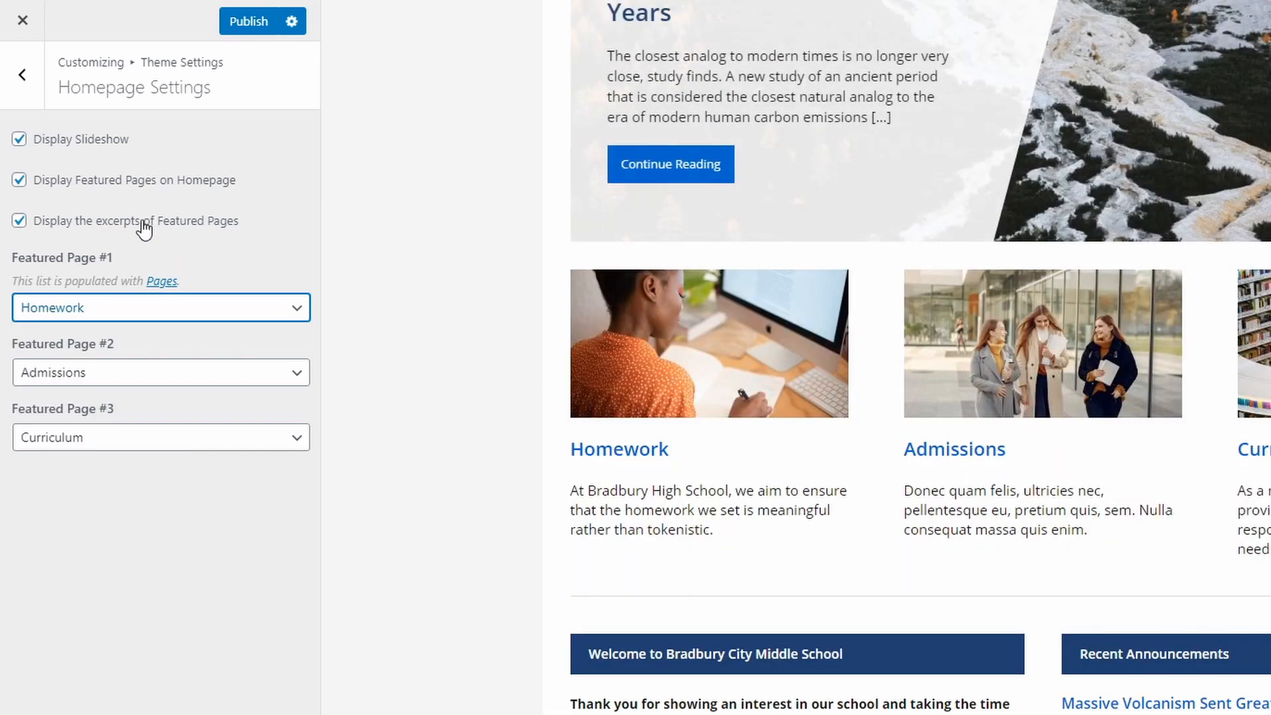
# Toggle the featured pages' excerpts off and back on, publish the homepage settings, and leave the Customizer.
pyautogui.click(145, 230)
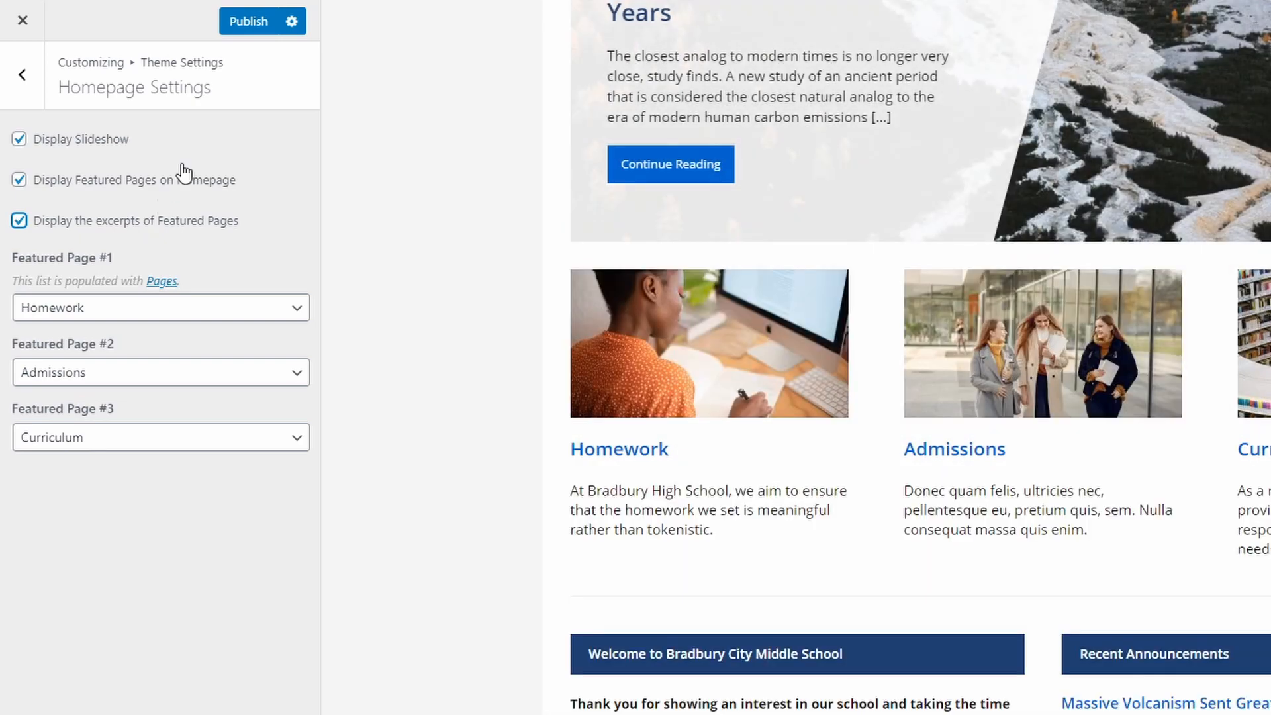
pyautogui.click(245, 26)
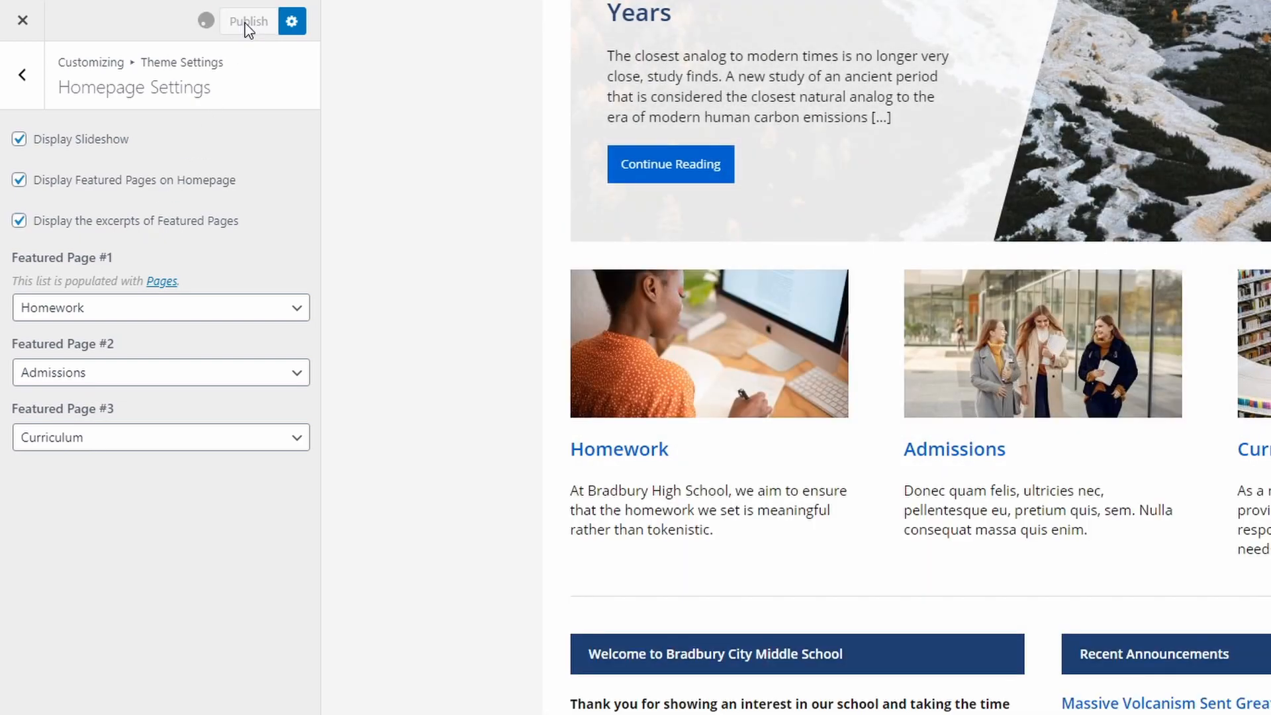
pyautogui.click(25, 23)
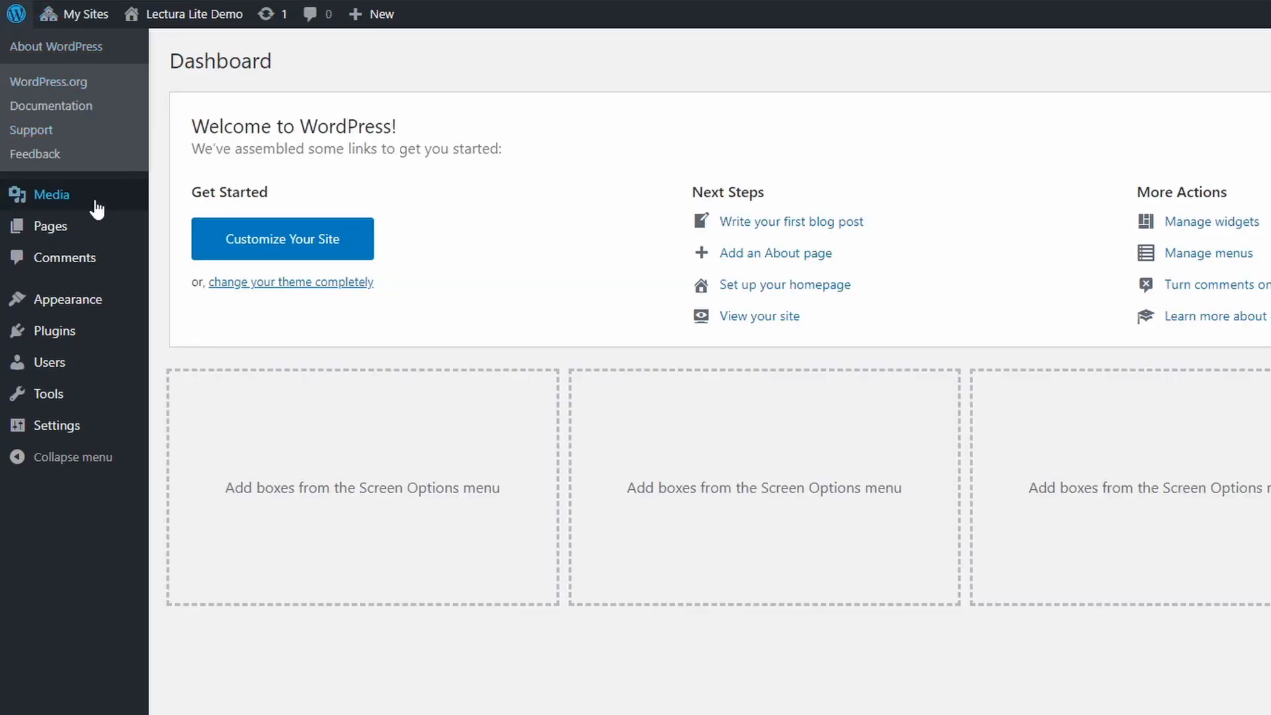
# Create and publish a page titled Example Page with the-university-2795200_1920.jpg as its featured image.
pyautogui.moveTo(77, 230)
pyautogui.click(196, 257)
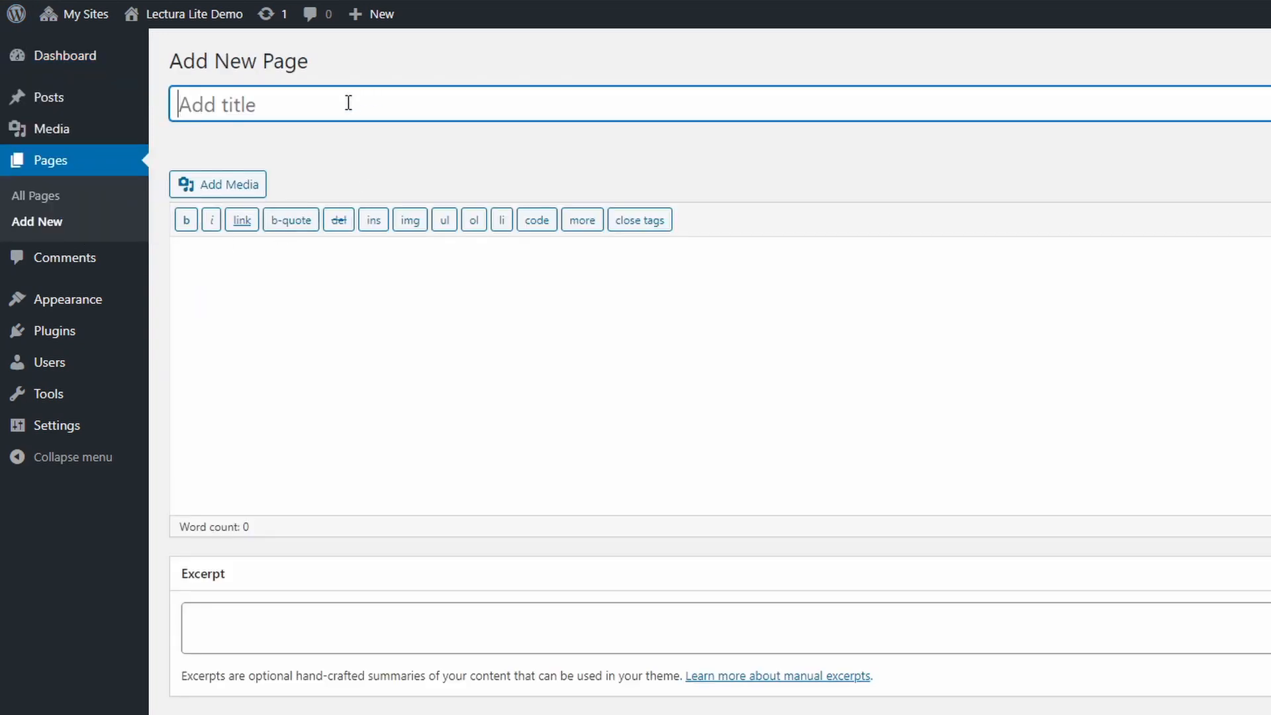
pyautogui.write('Exam')
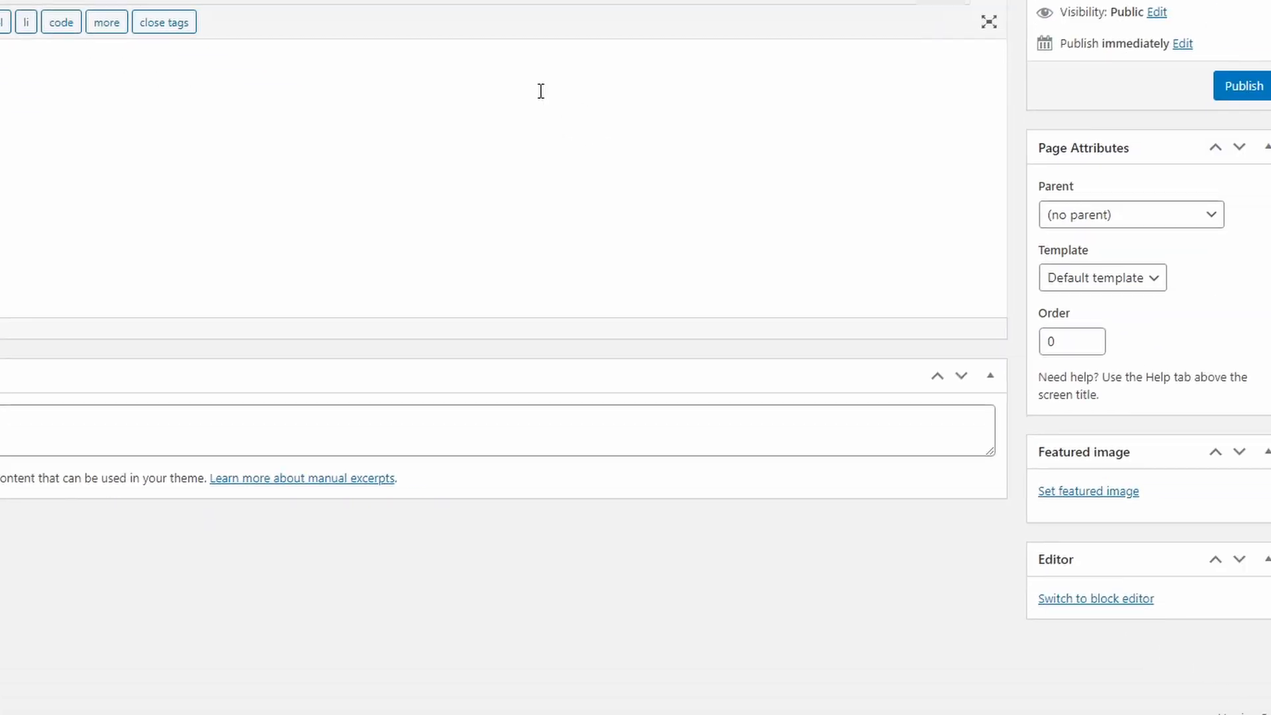
pyautogui.click(1037, 478)
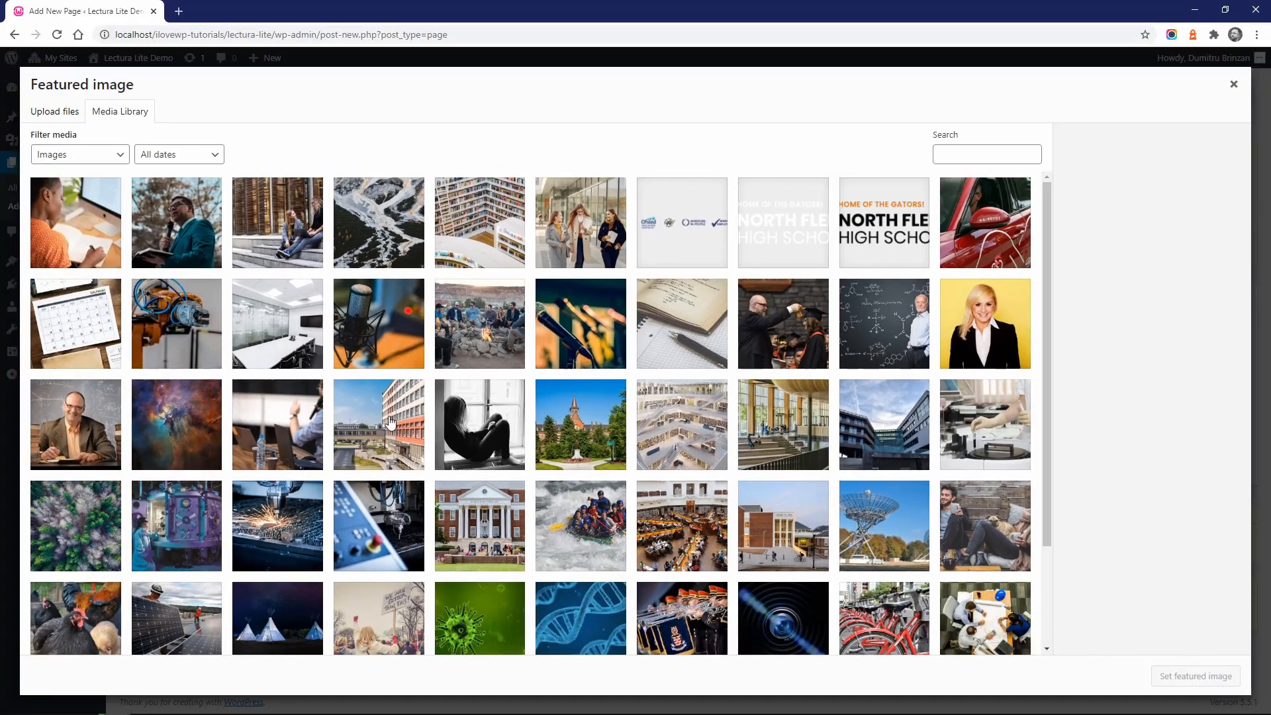
pyautogui.click(397, 423)
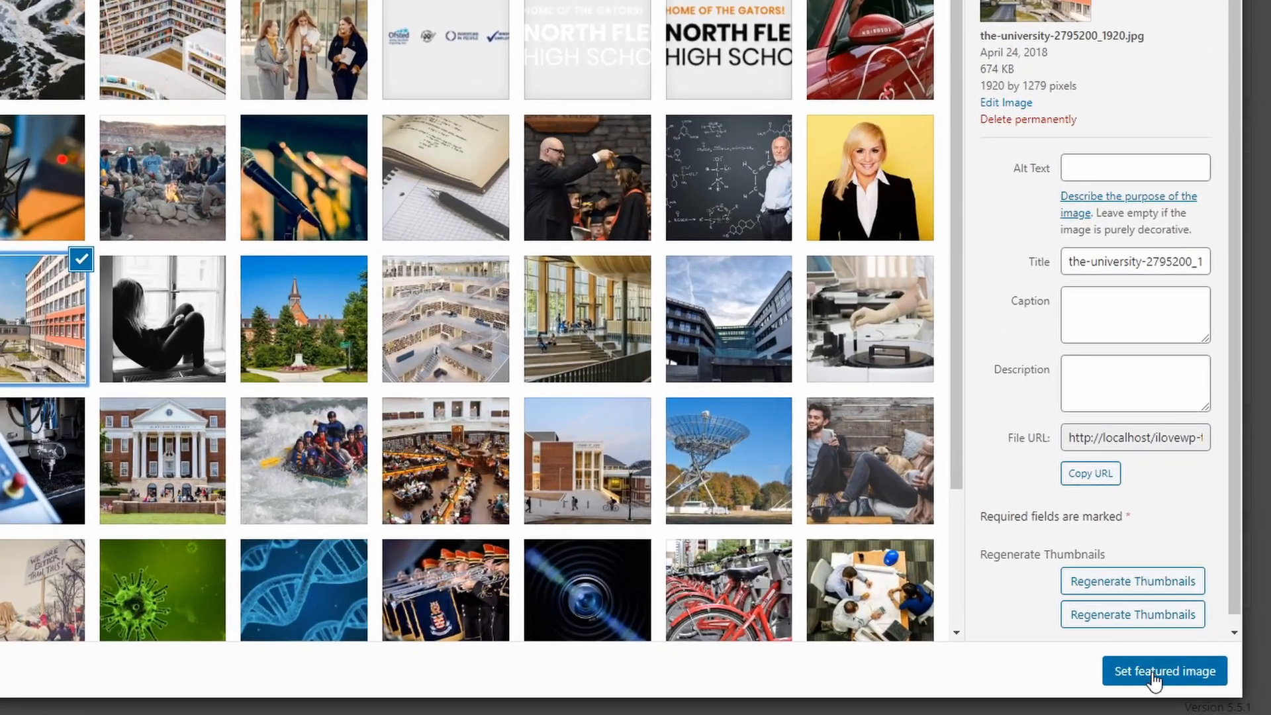
pyautogui.click(1195, 676)
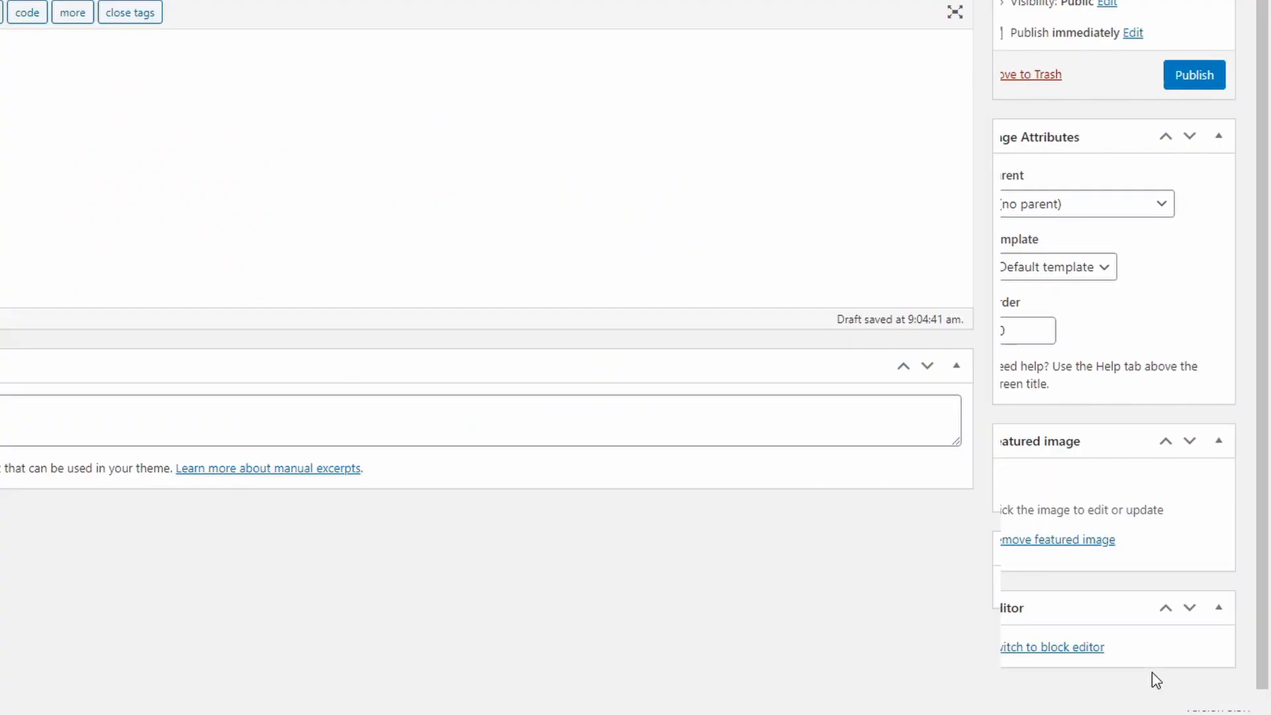
pyautogui.click(1194, 75)
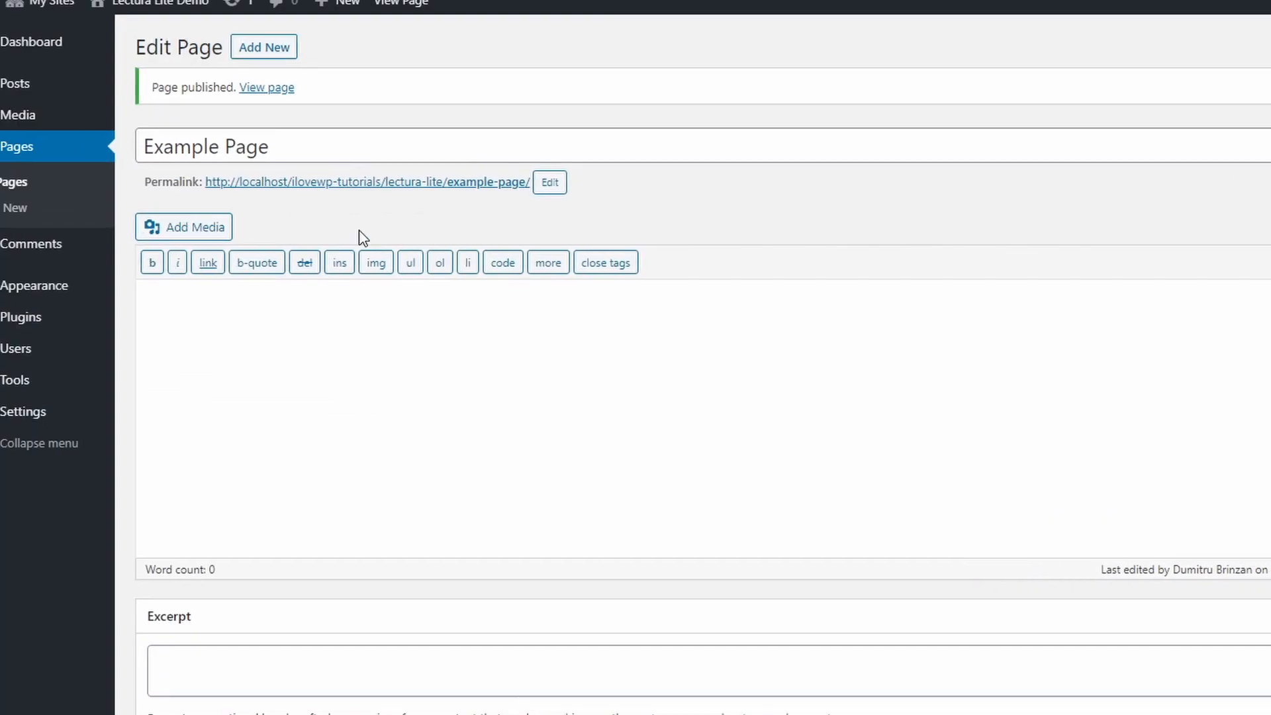
# Visit the site, open the theme's Homepage Settings in the Customizer, and set Featured Page #1 to Example Page.
pyautogui.click(165, 3)
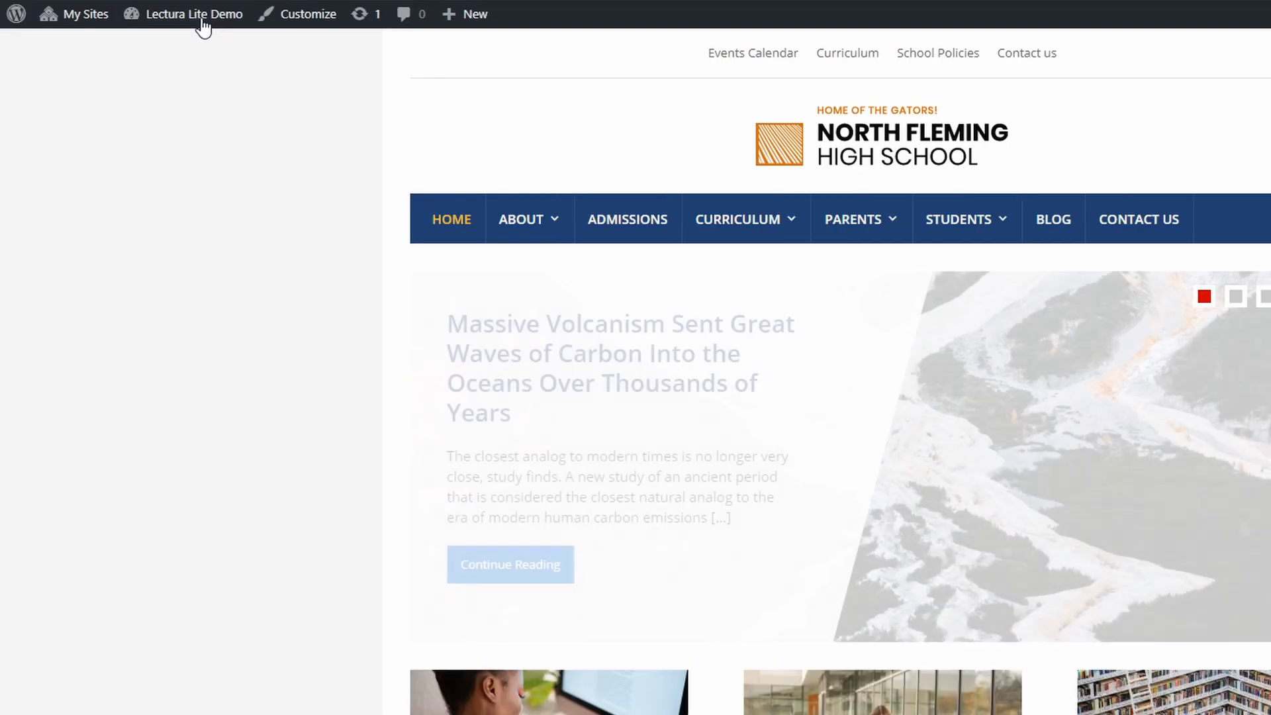
pyautogui.moveTo(171, 33)
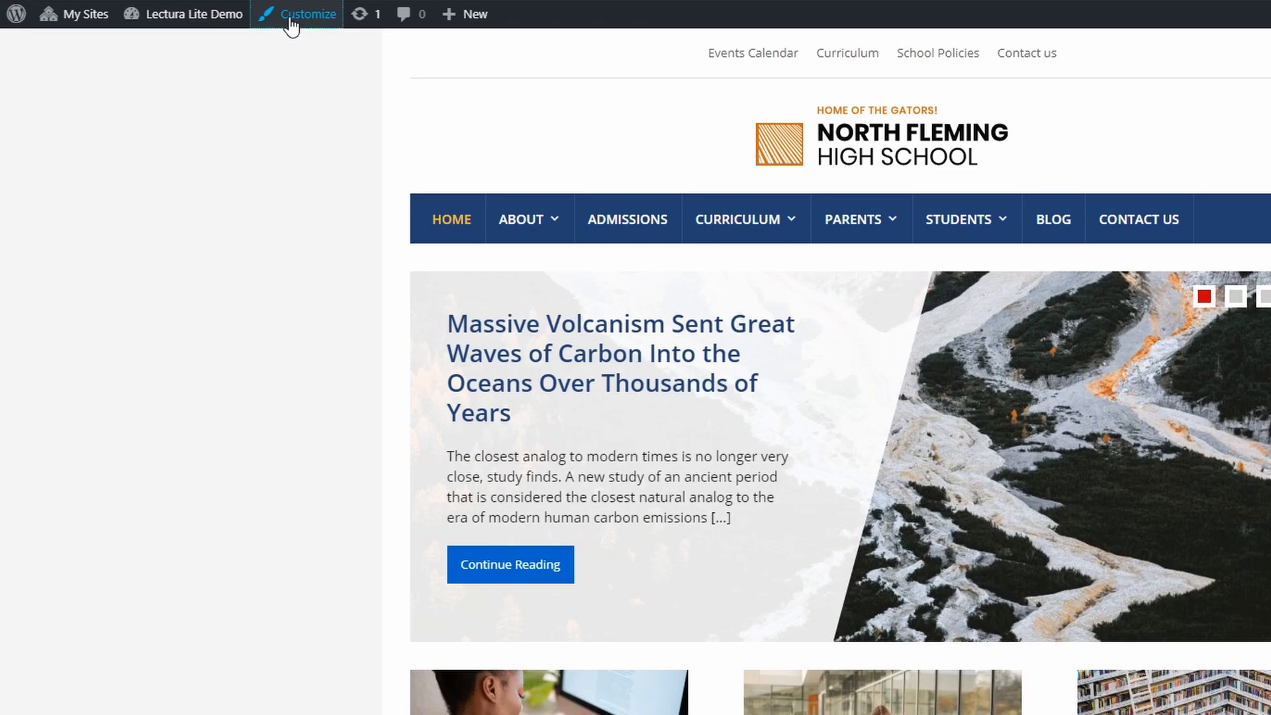
pyautogui.click(290, 19)
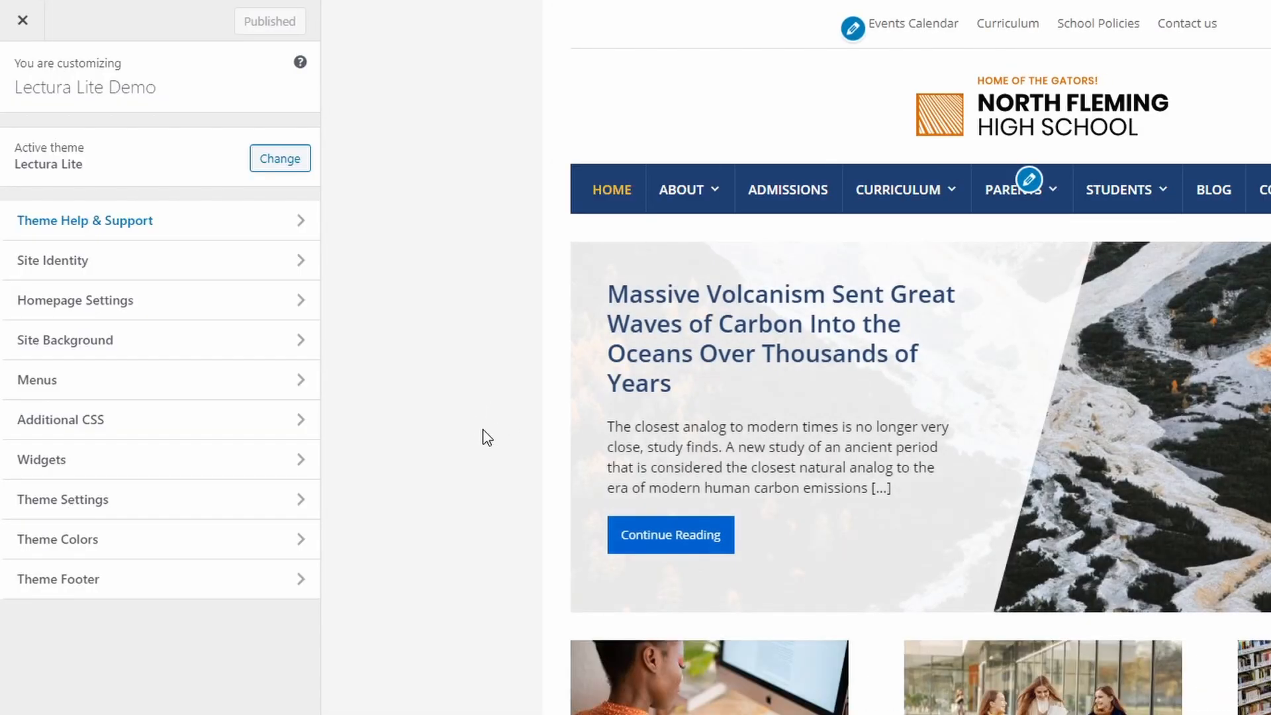
pyautogui.scroll(-4, 470, 432)
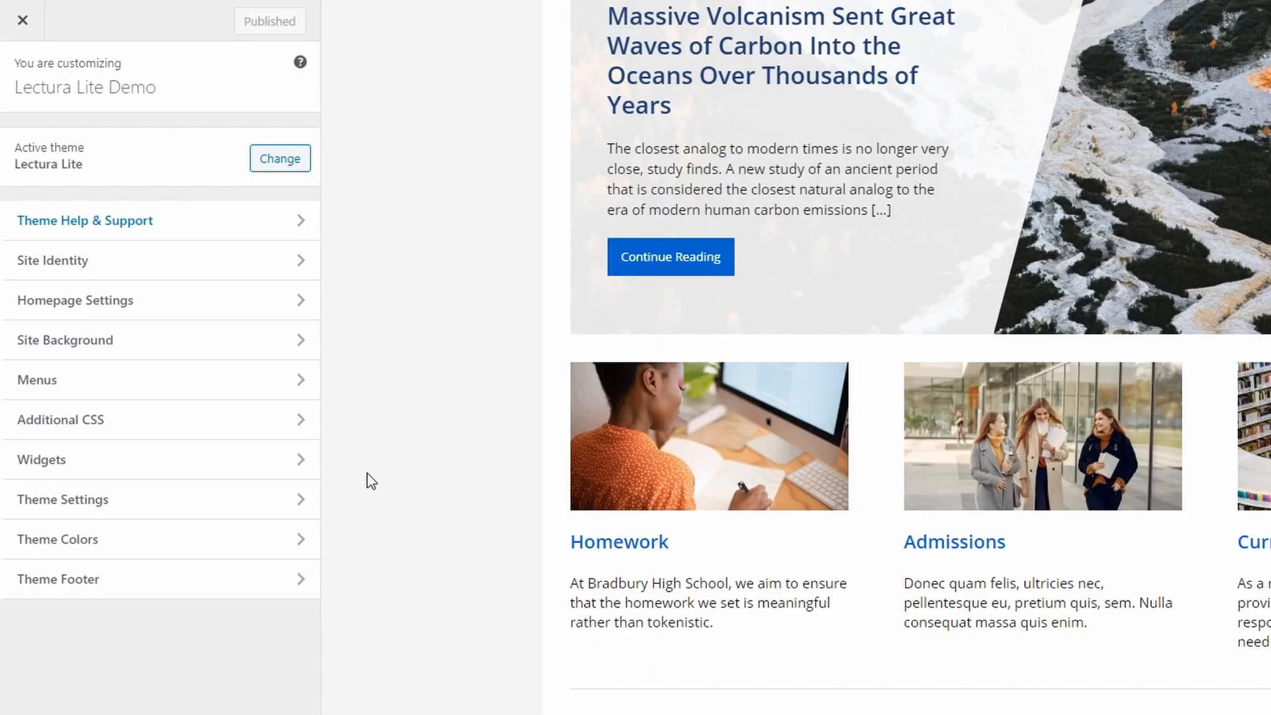
pyautogui.click(298, 501)
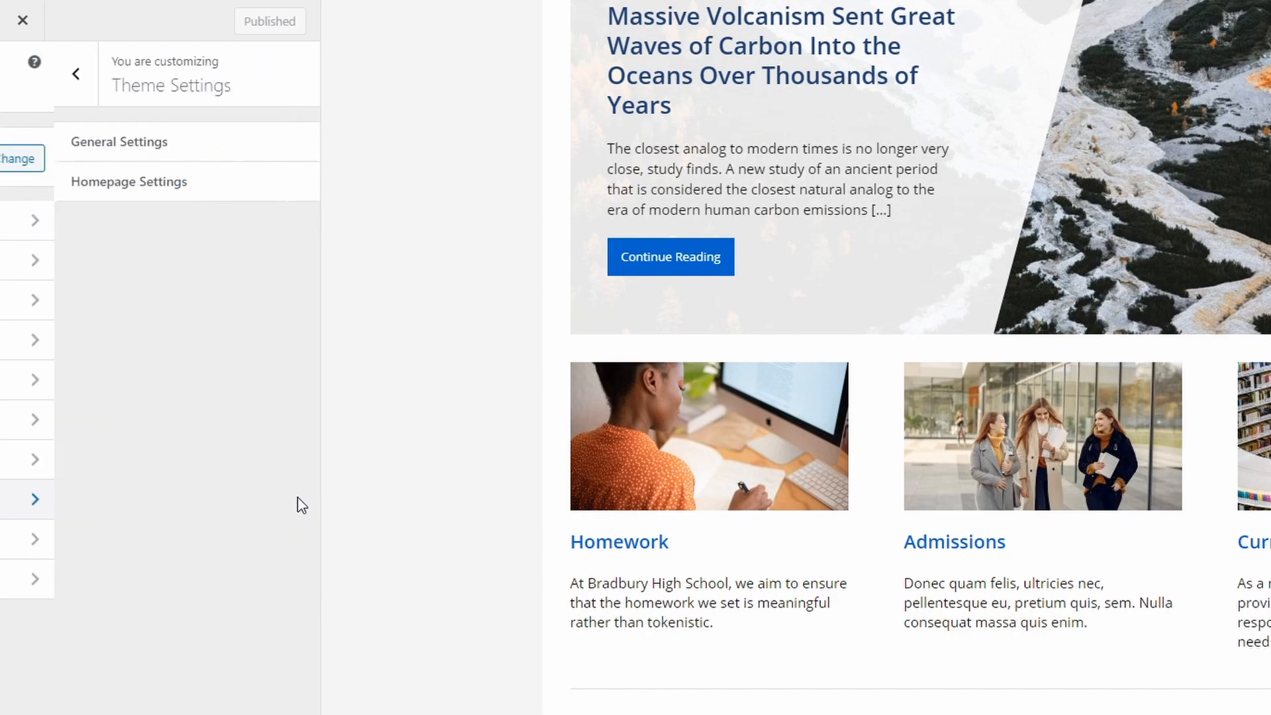
pyautogui.click(298, 197)
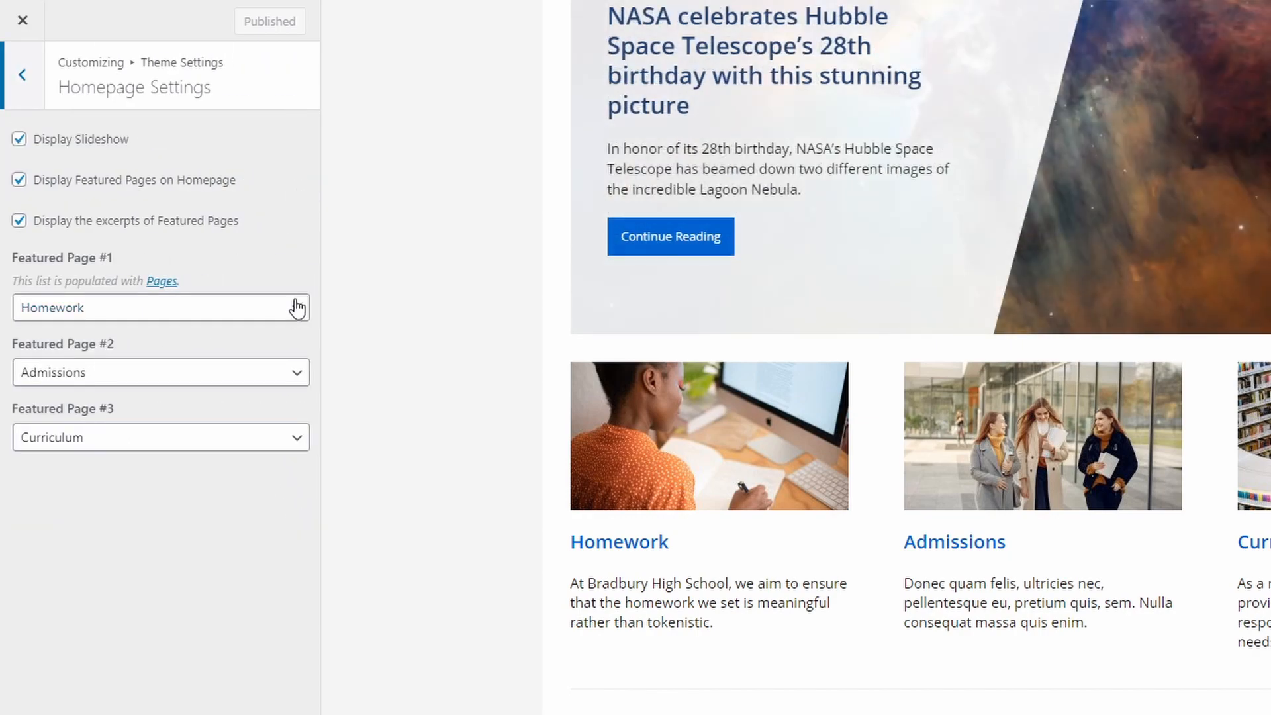
pyautogui.click(297, 308)
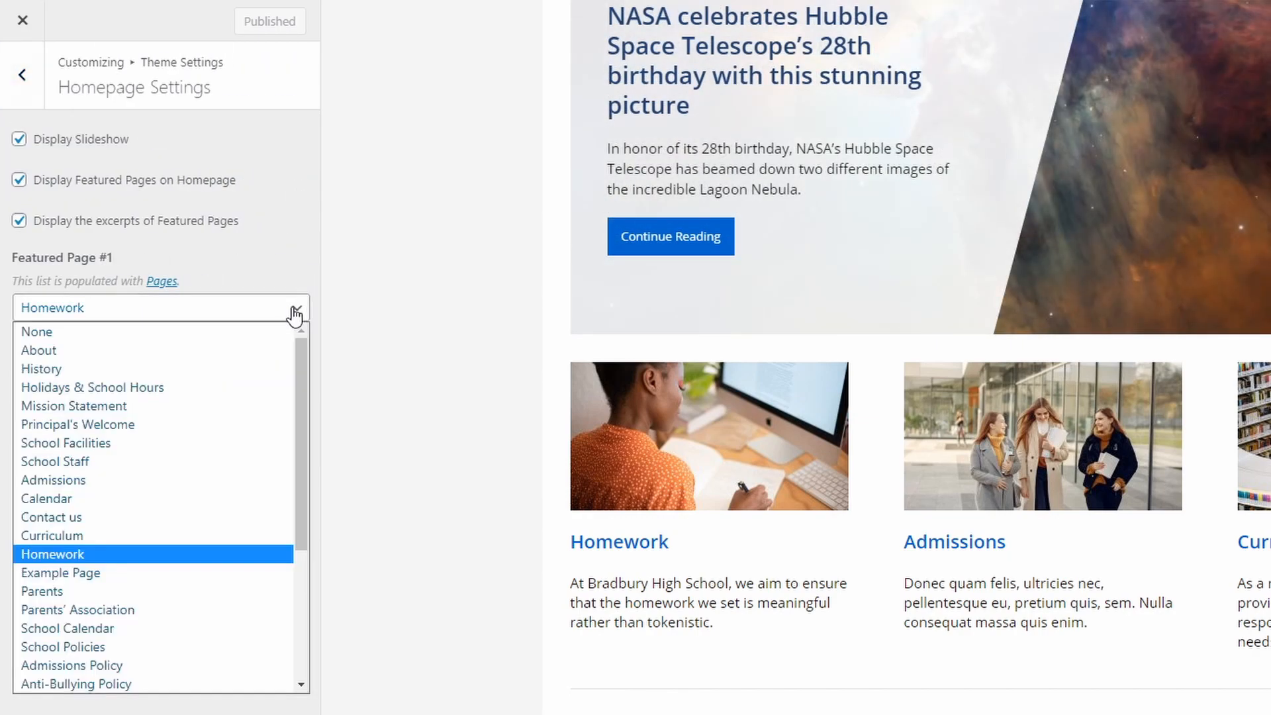
pyautogui.click(105, 574)
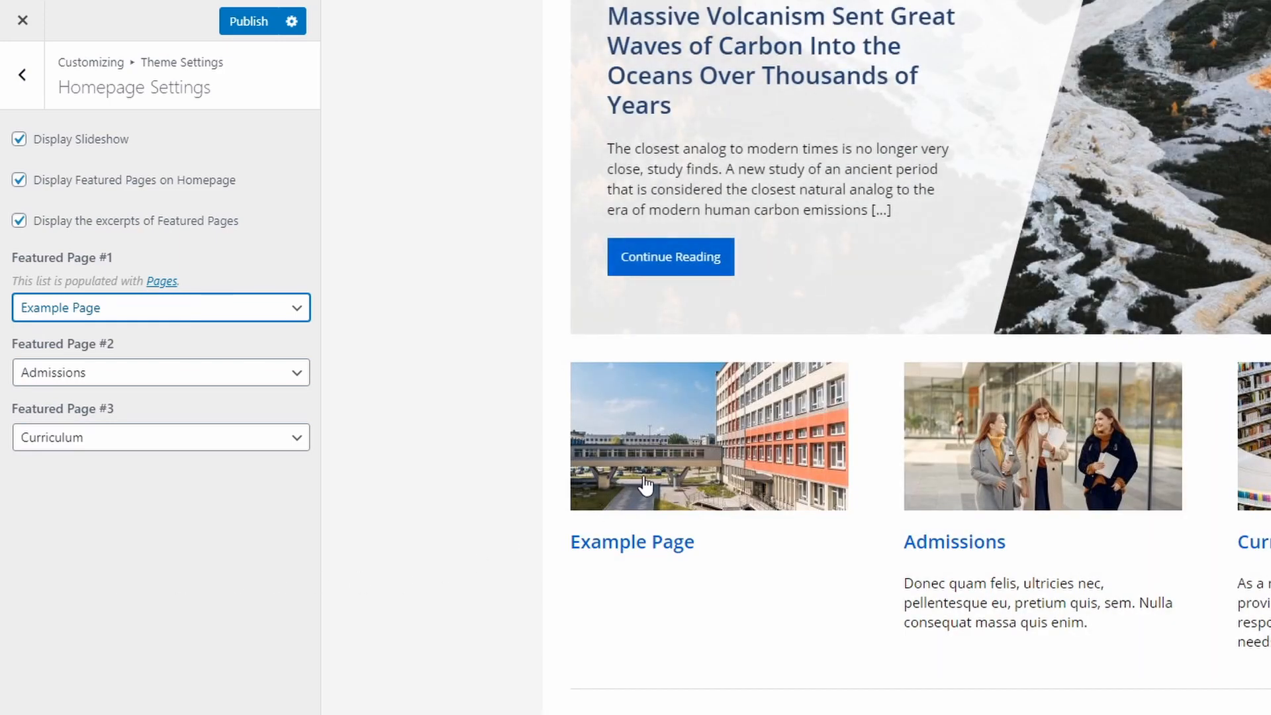
# Toggle the featured pages' excerpts off and on, set Featured Page #1 back to Homework, publish, and leave the Customizer.
pyautogui.click(112, 226)
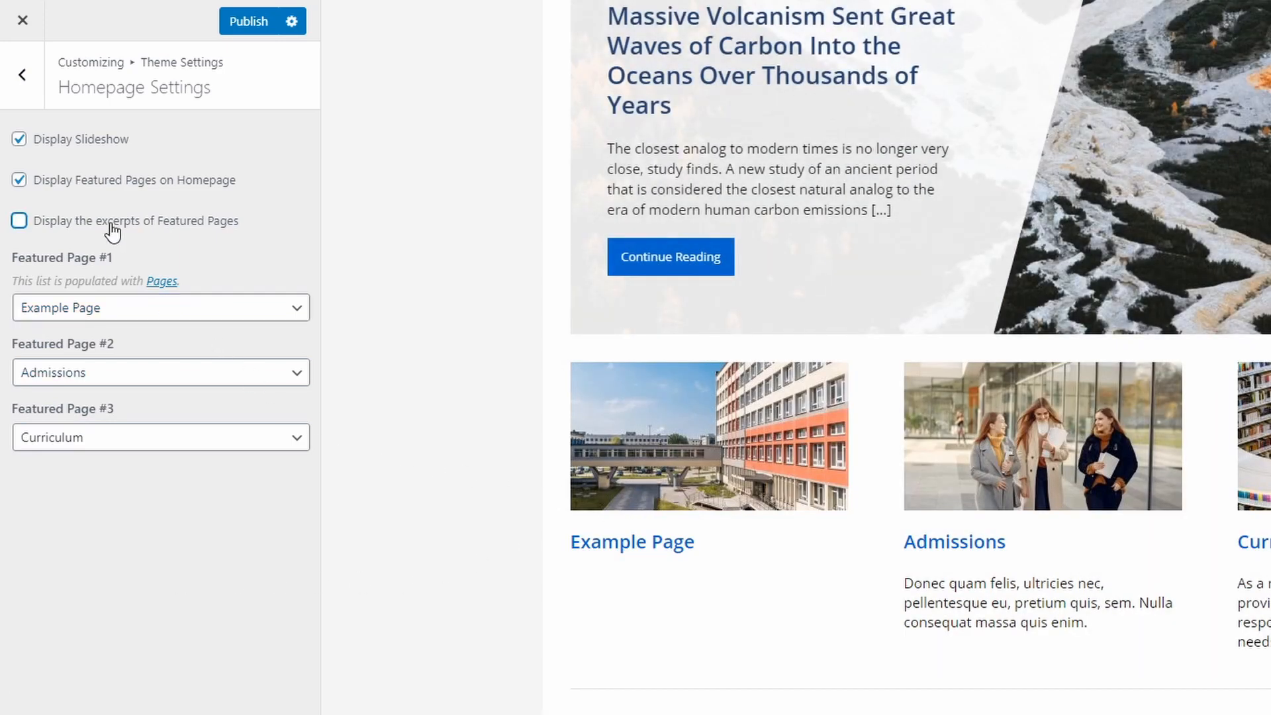
pyautogui.click(112, 227)
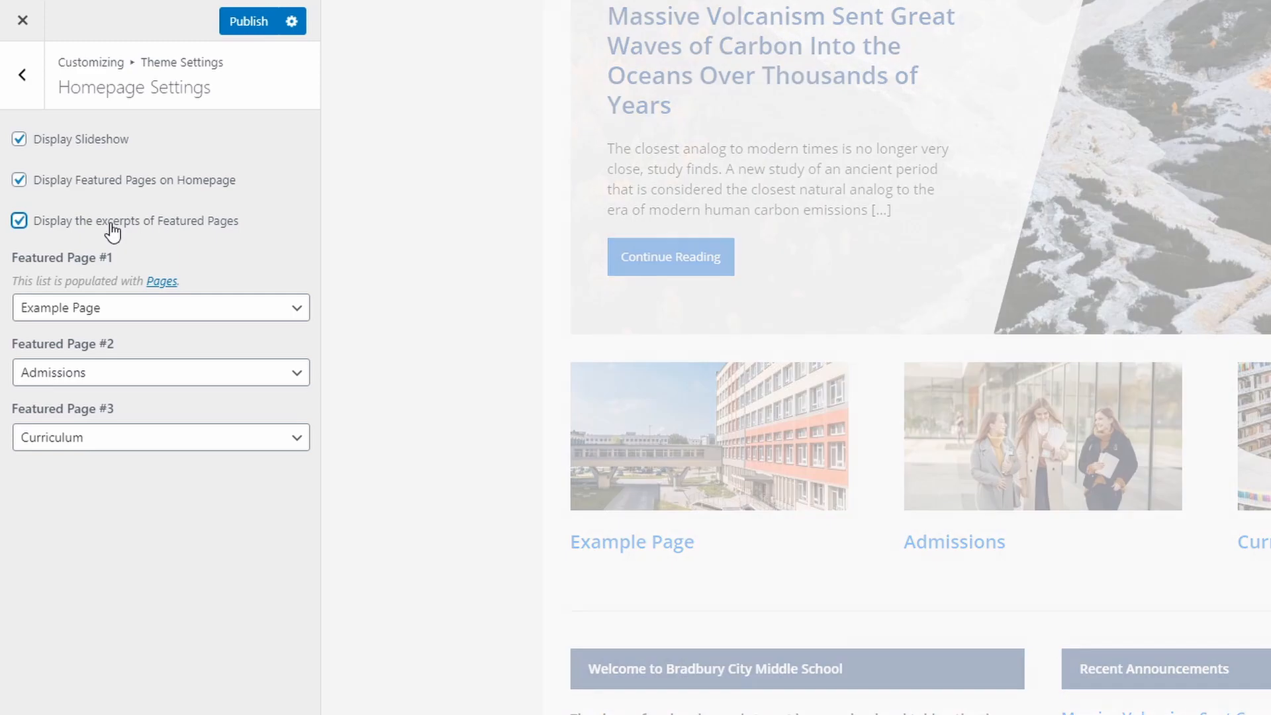
pyautogui.click(109, 315)
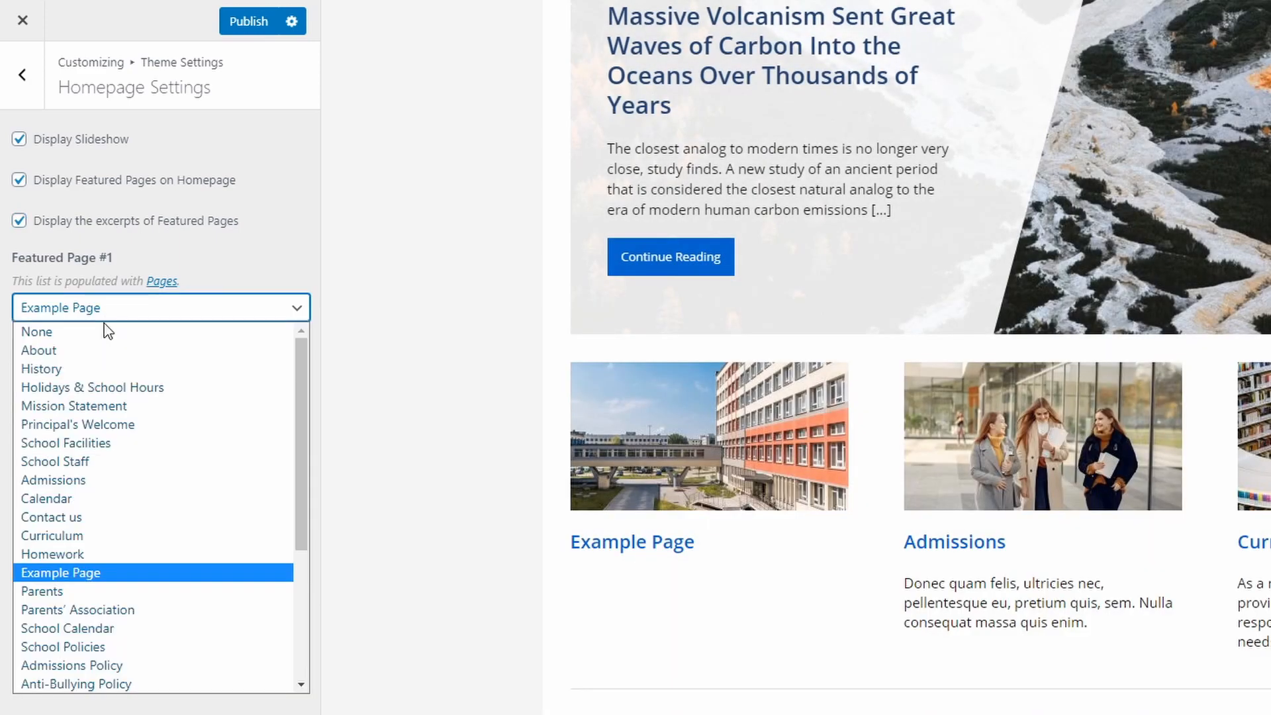
pyautogui.click(50, 554)
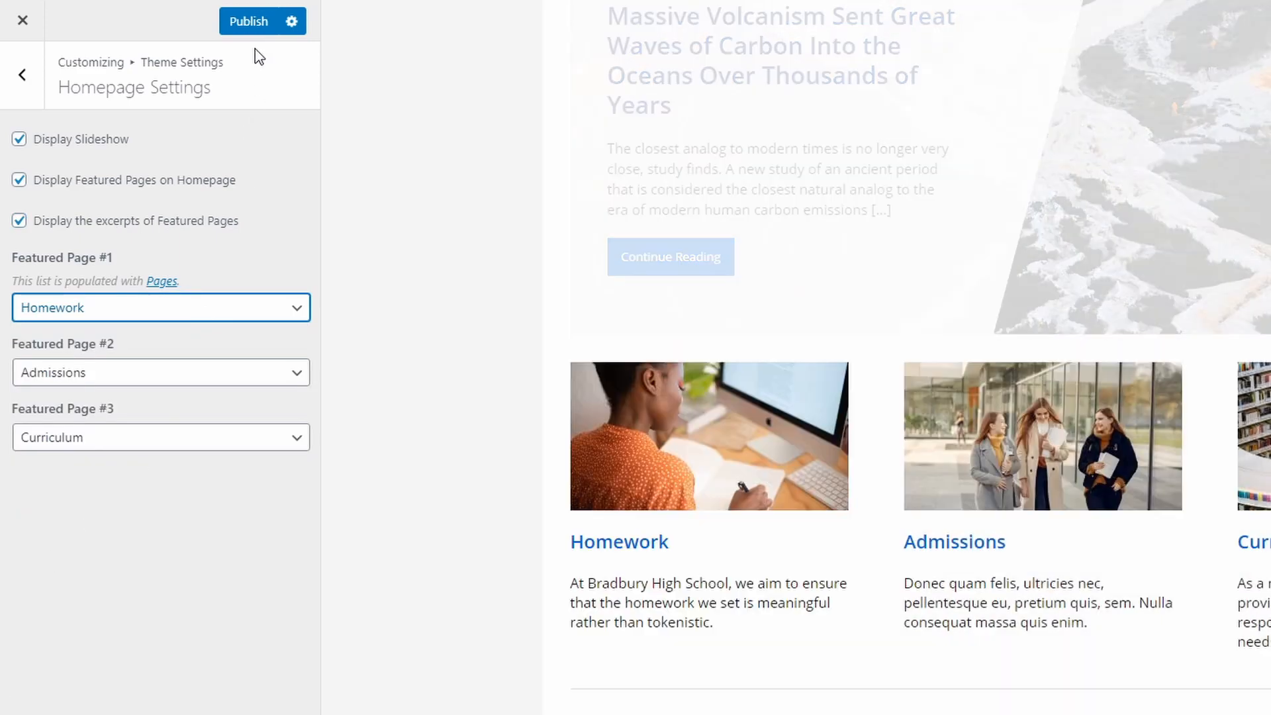
pyautogui.click(250, 26)
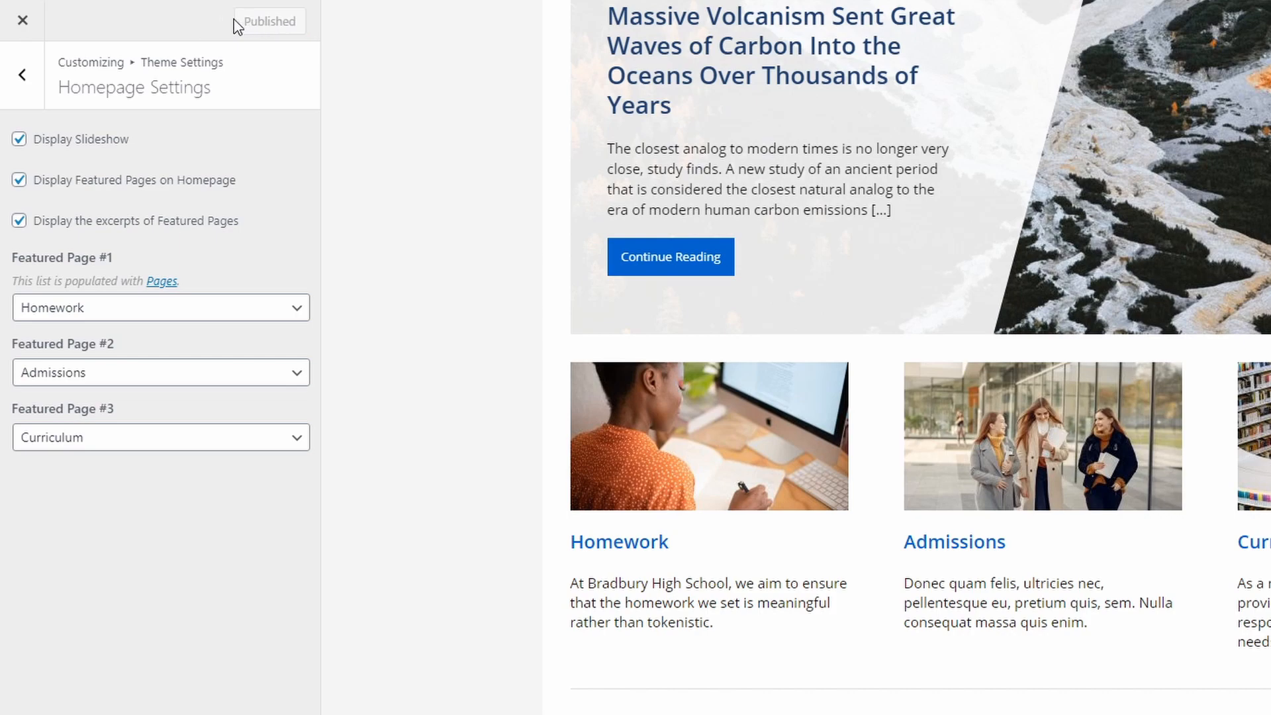
pyautogui.click(23, 22)
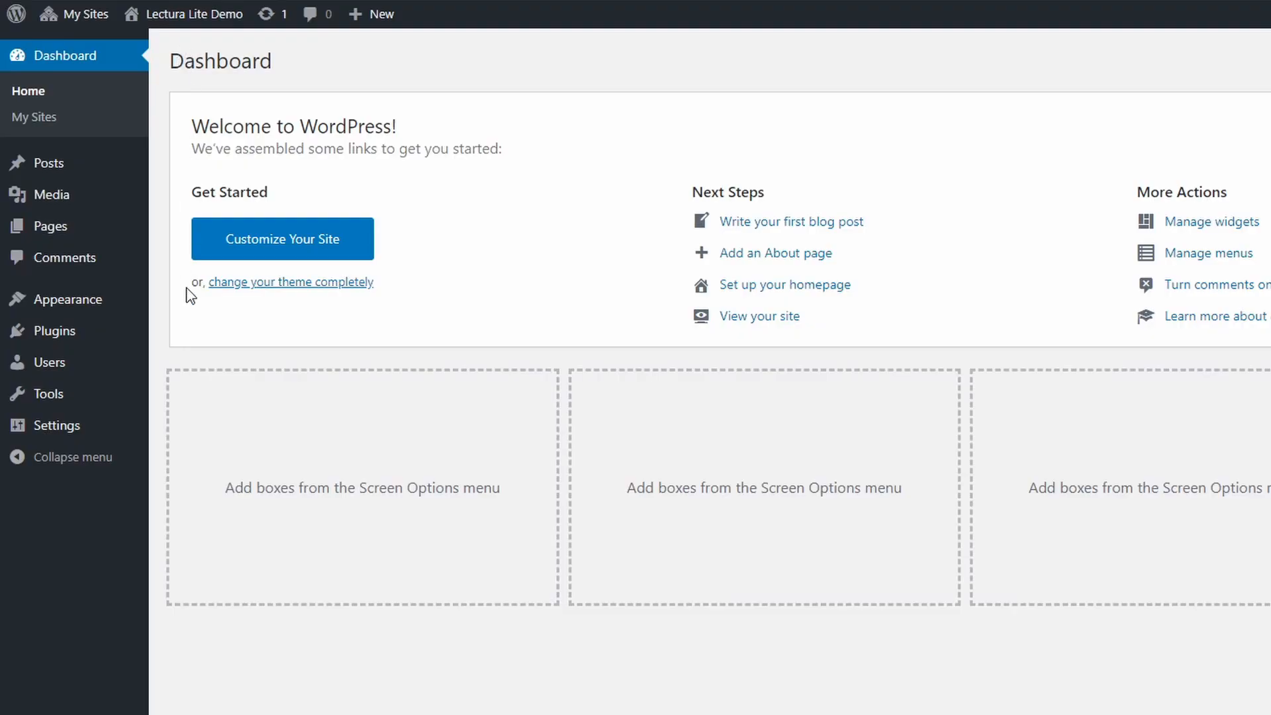
# Reopen the Customizer and go to the General Settings of the theme.
pyautogui.moveTo(127, 309)
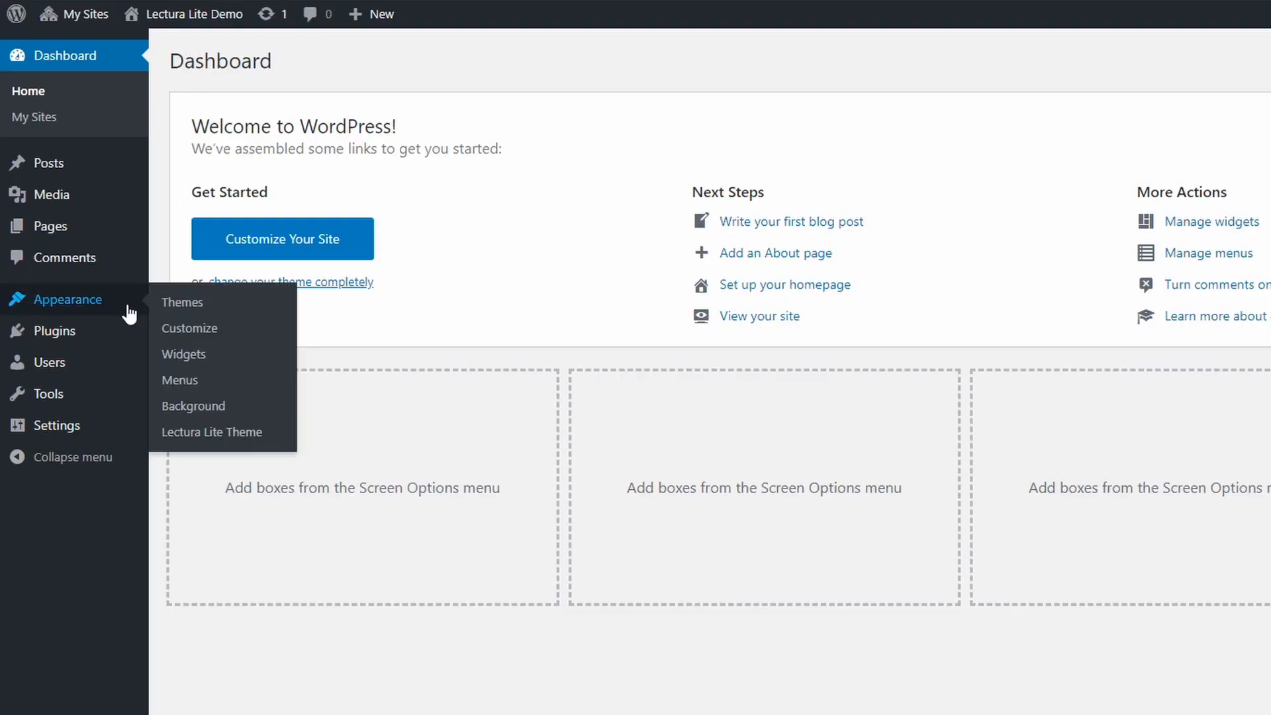
pyautogui.click(192, 331)
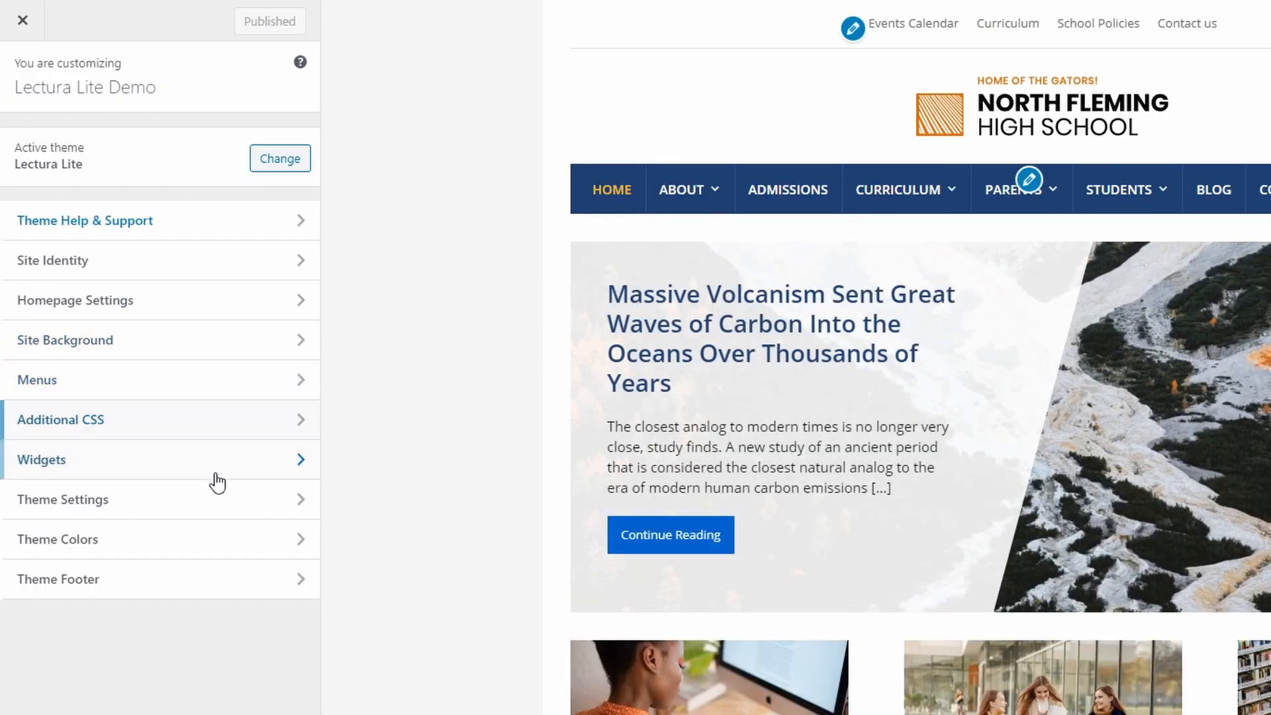
pyautogui.click(214, 501)
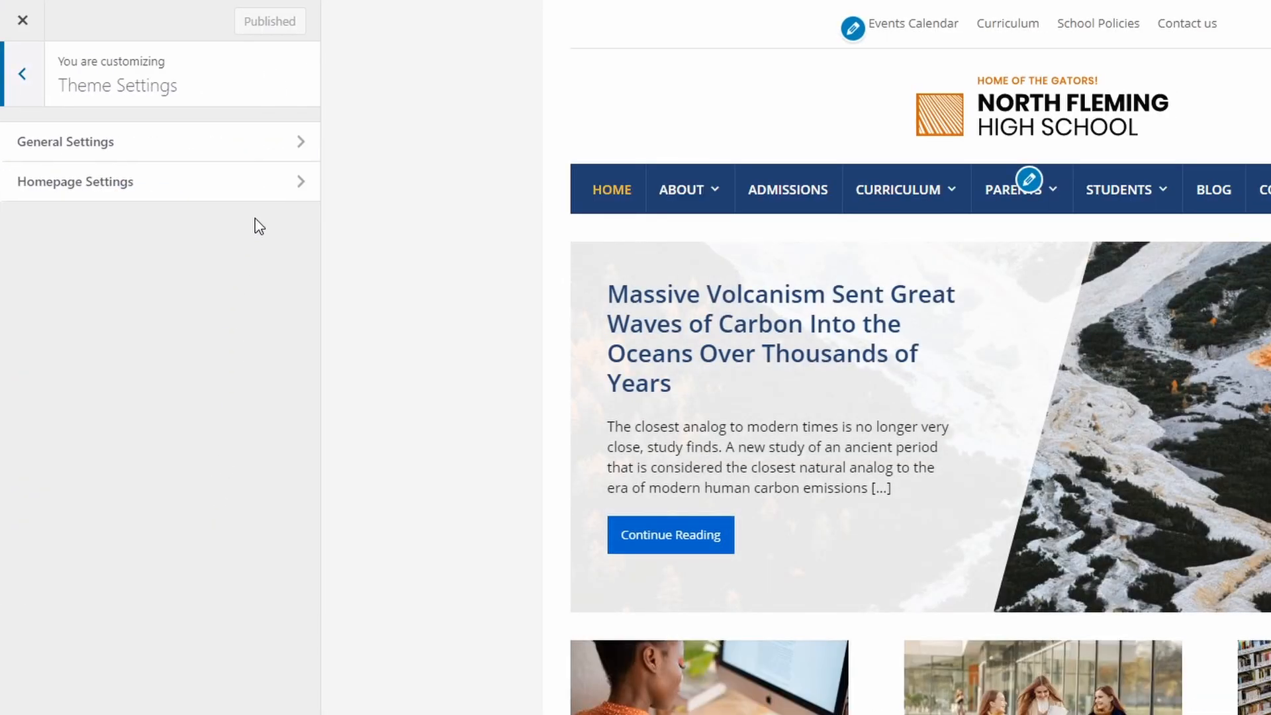
pyautogui.click(307, 142)
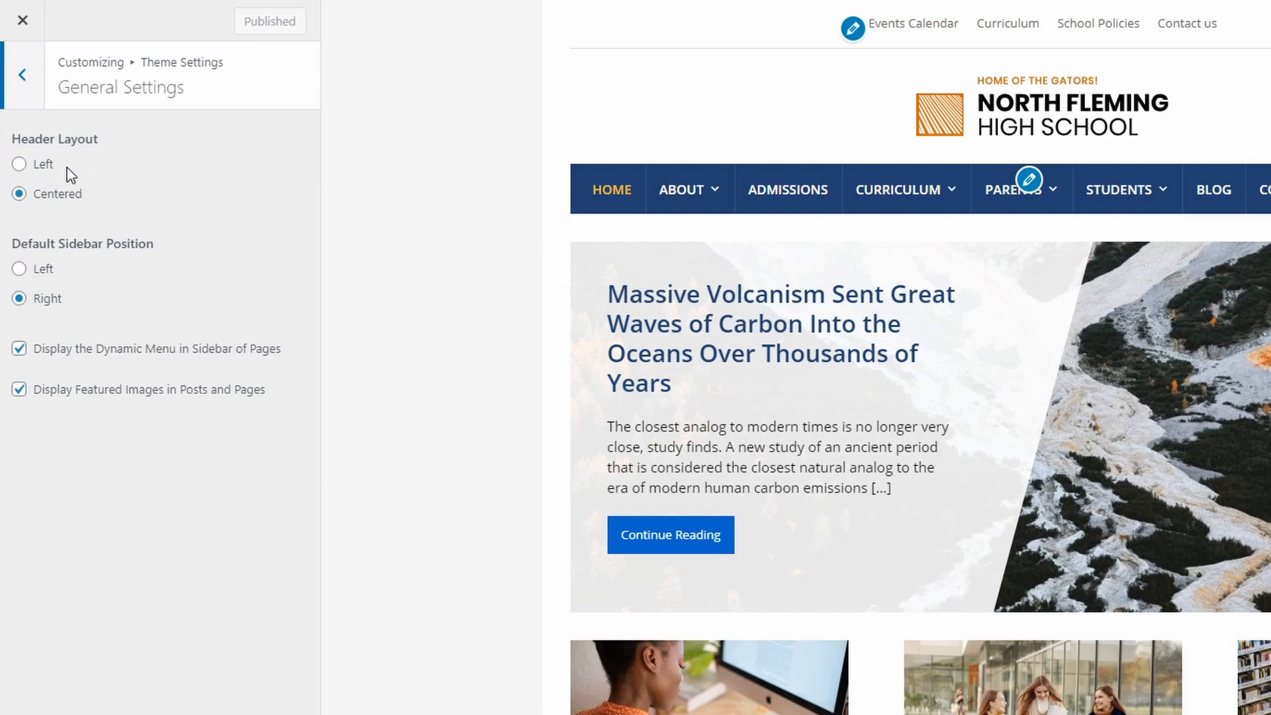
# Try the Left header layout and return to Centered, and toggle featured images off and on with the Massive Volcanism post in the preview.
pyautogui.click(40, 170)
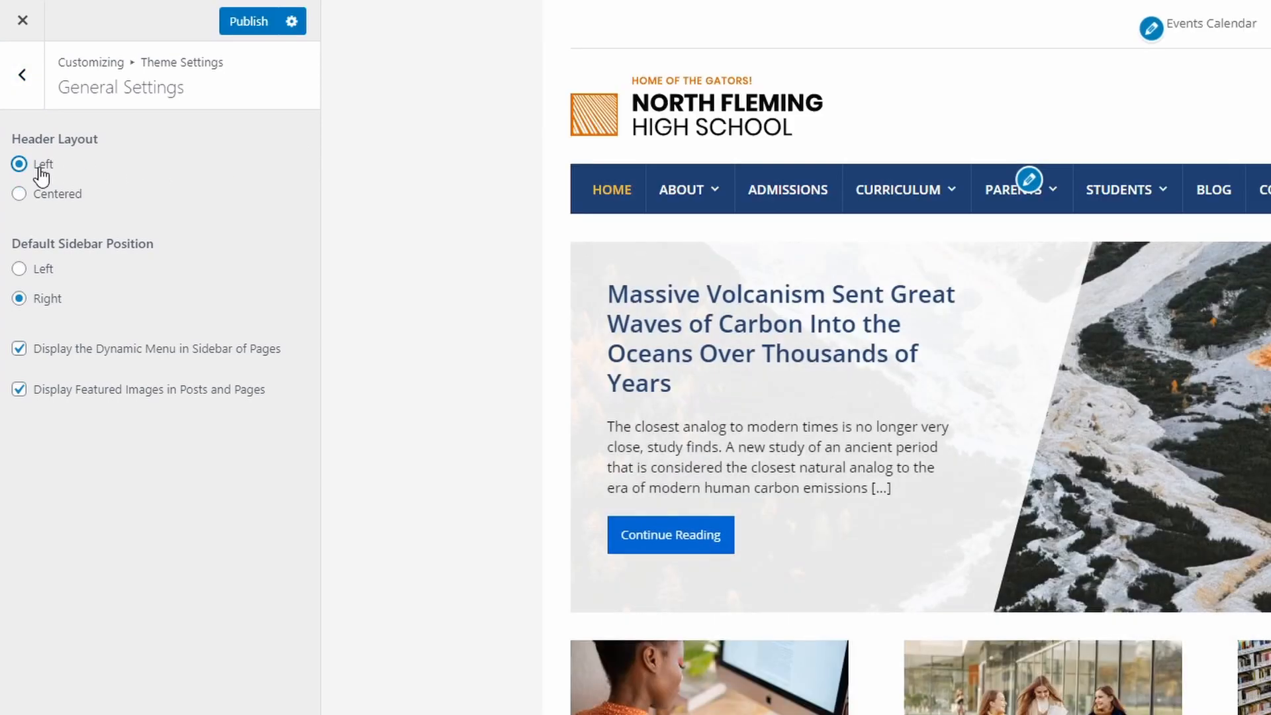
pyautogui.click(46, 205)
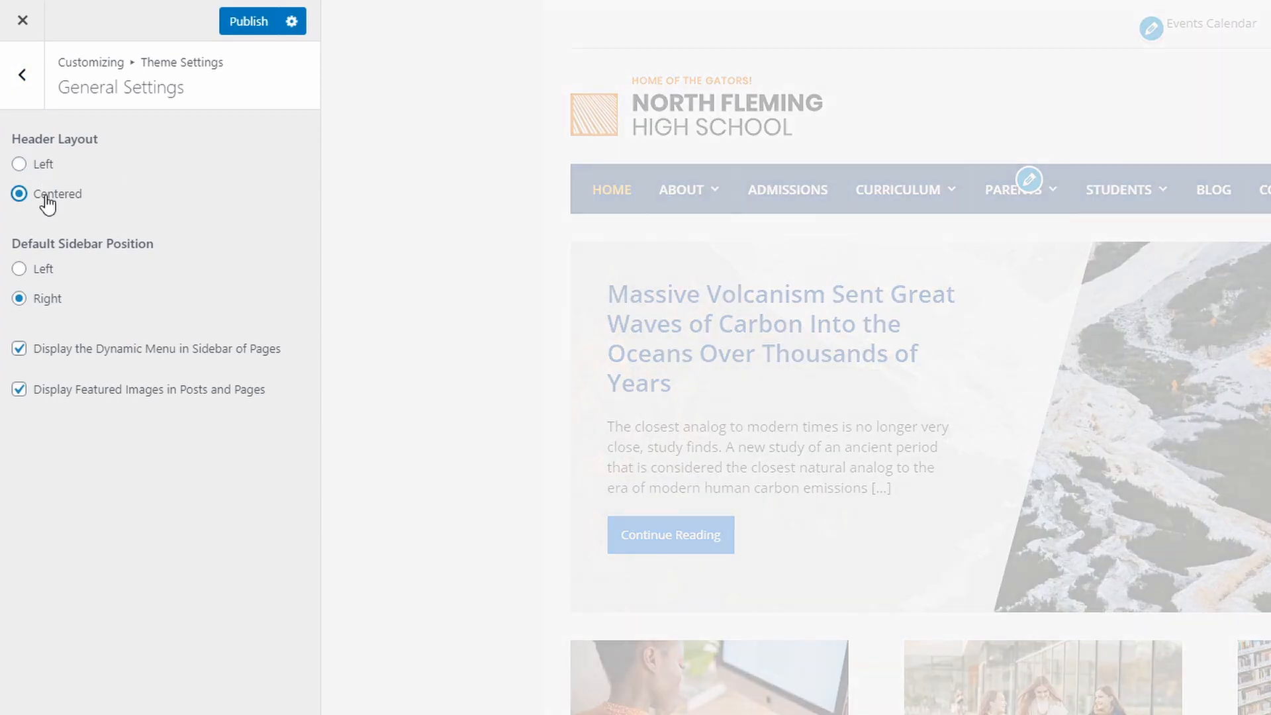
pyautogui.scroll(-10, 523, 364)
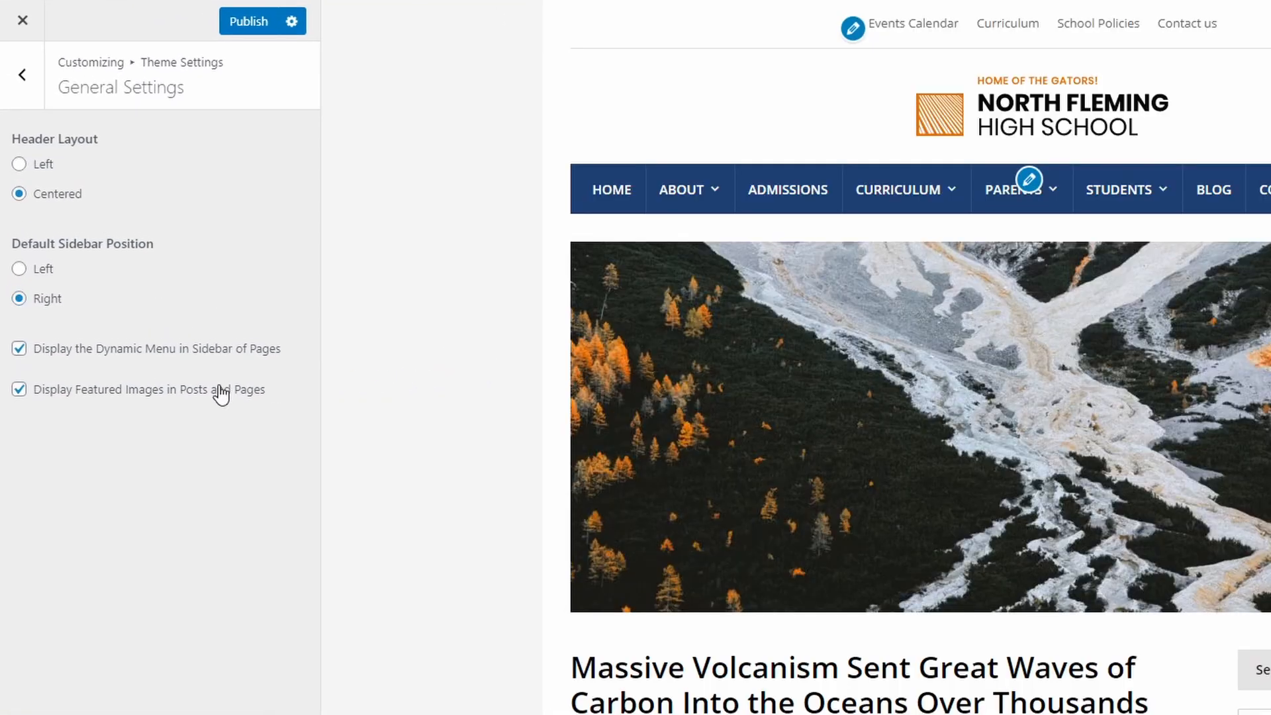
pyautogui.click(221, 395)
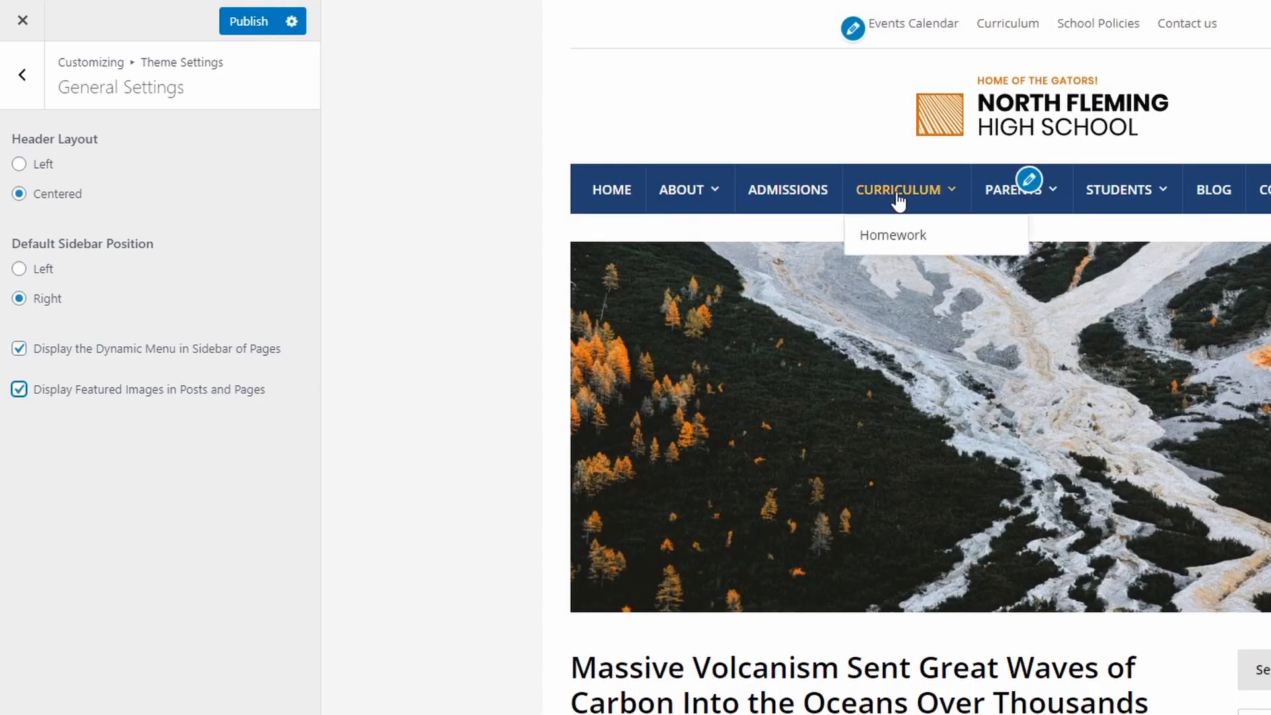
# Preview the School Calendar page under Parents and examine the dynamic menu in its sidebar.
pyautogui.moveTo(1013, 192)
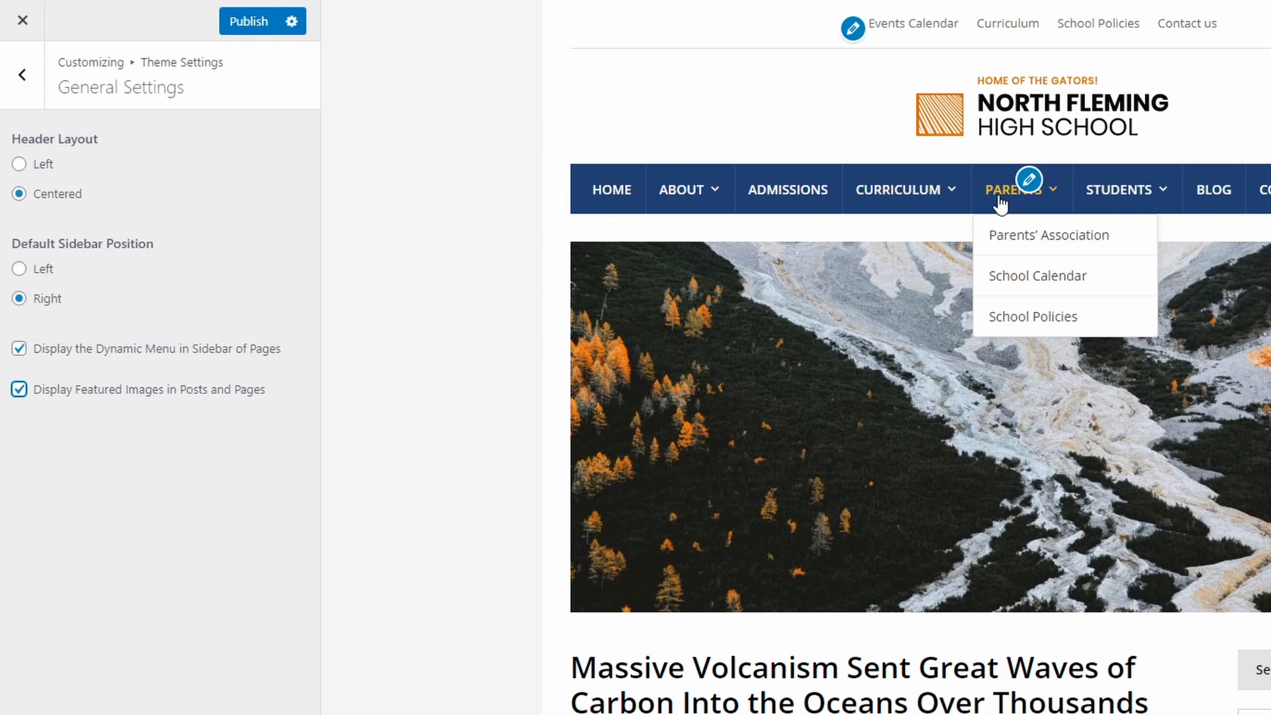
pyautogui.click(1026, 278)
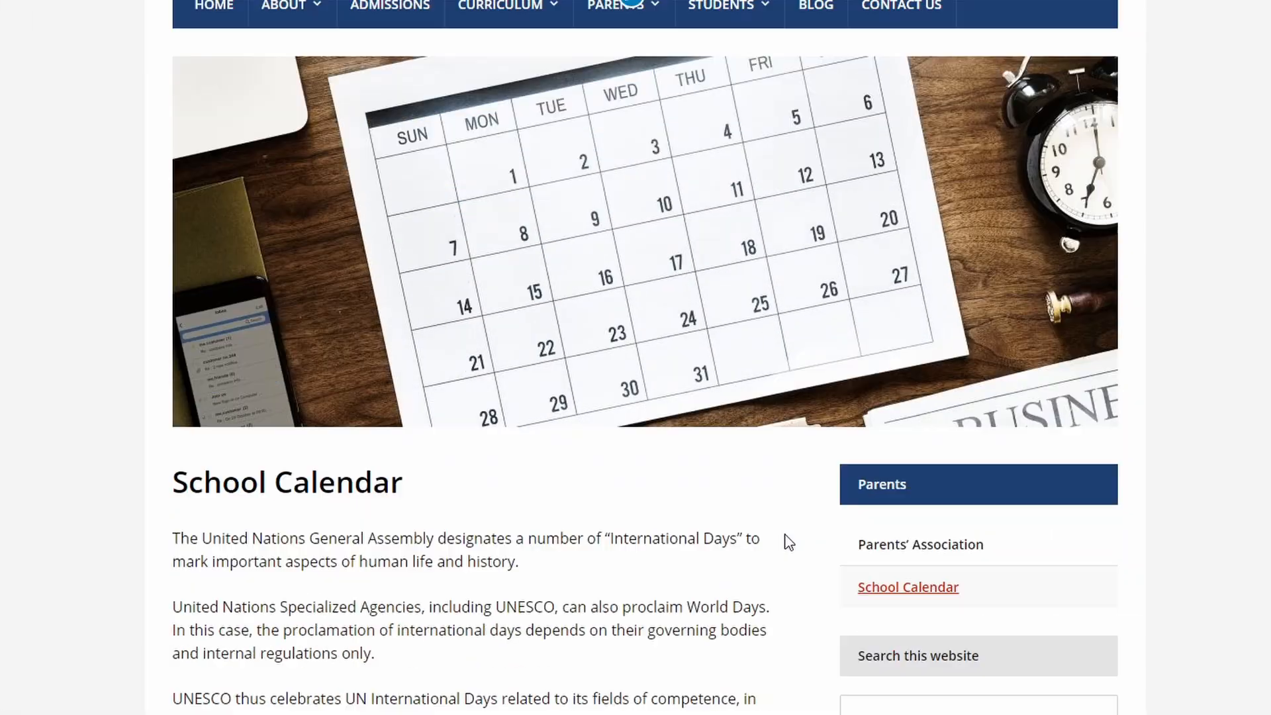
pyautogui.scroll(-1, 789, 542)
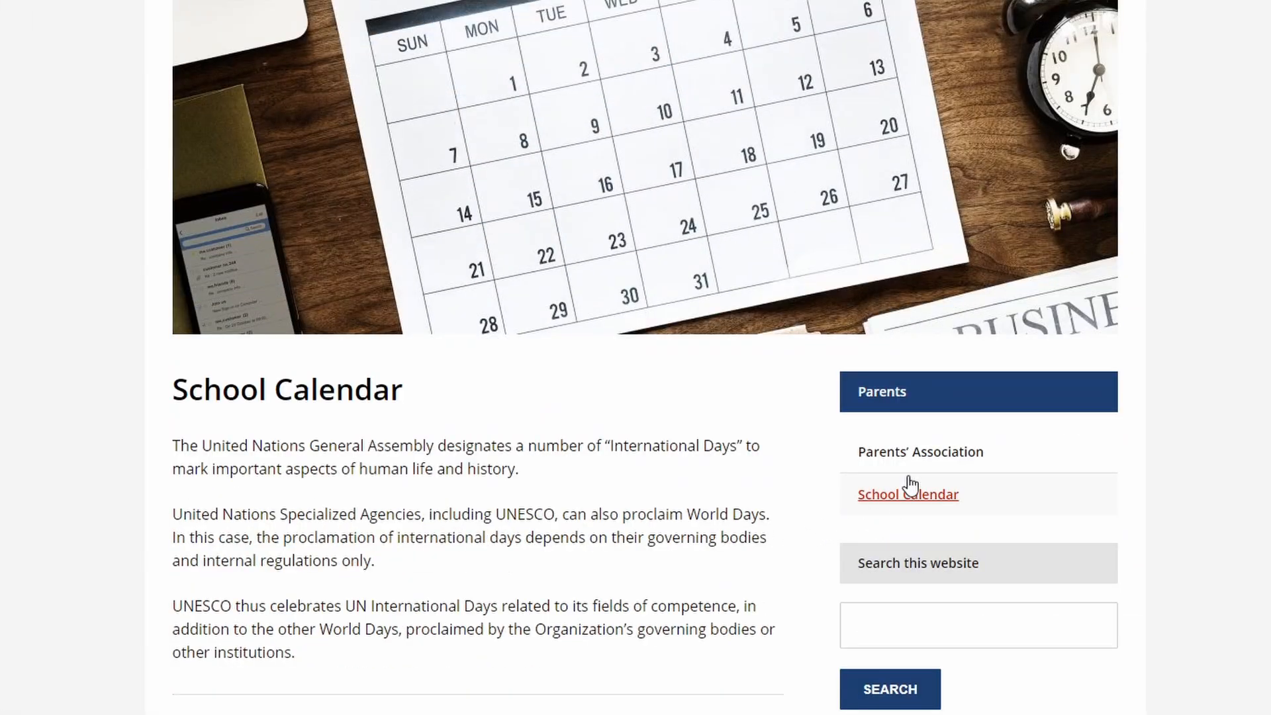
pyautogui.scroll(3, 901, 397)
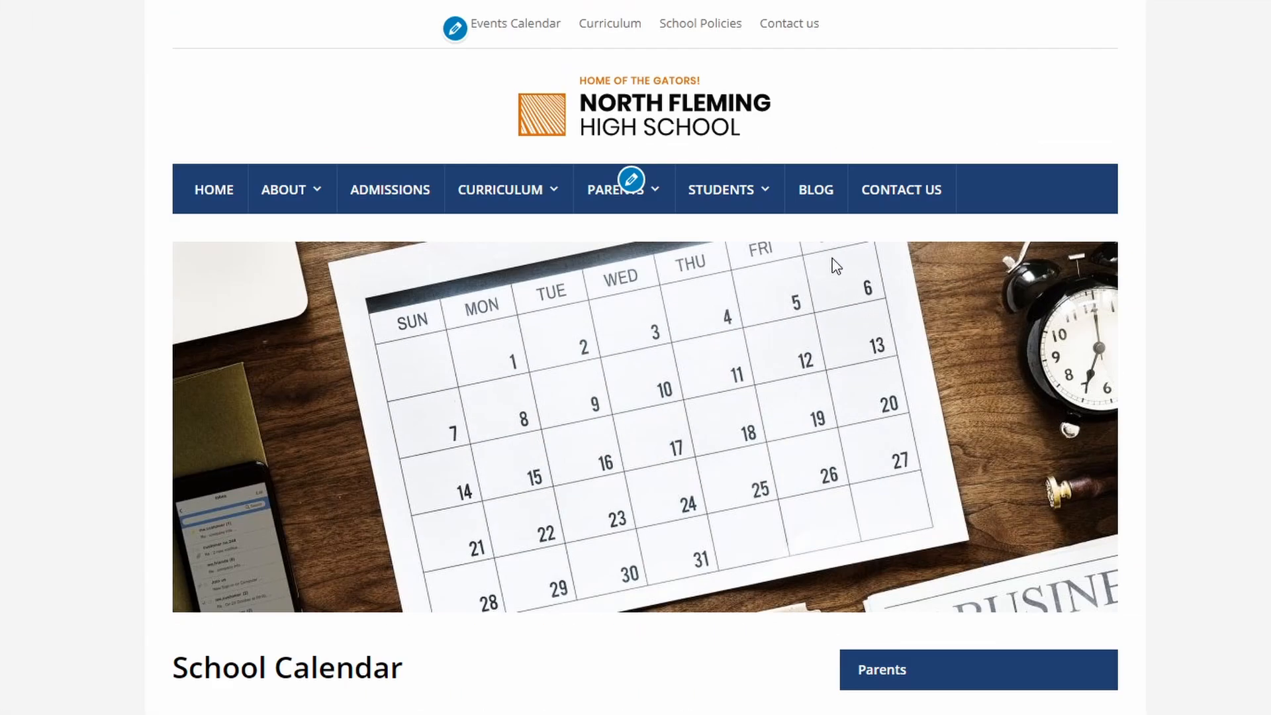
# On the Bullying & Cyber Safety page under Students, toggle the sidebar's dynamic menu off and on, and open Code of Conduct.
pyautogui.moveTo(728, 209)
pyautogui.click(732, 276)
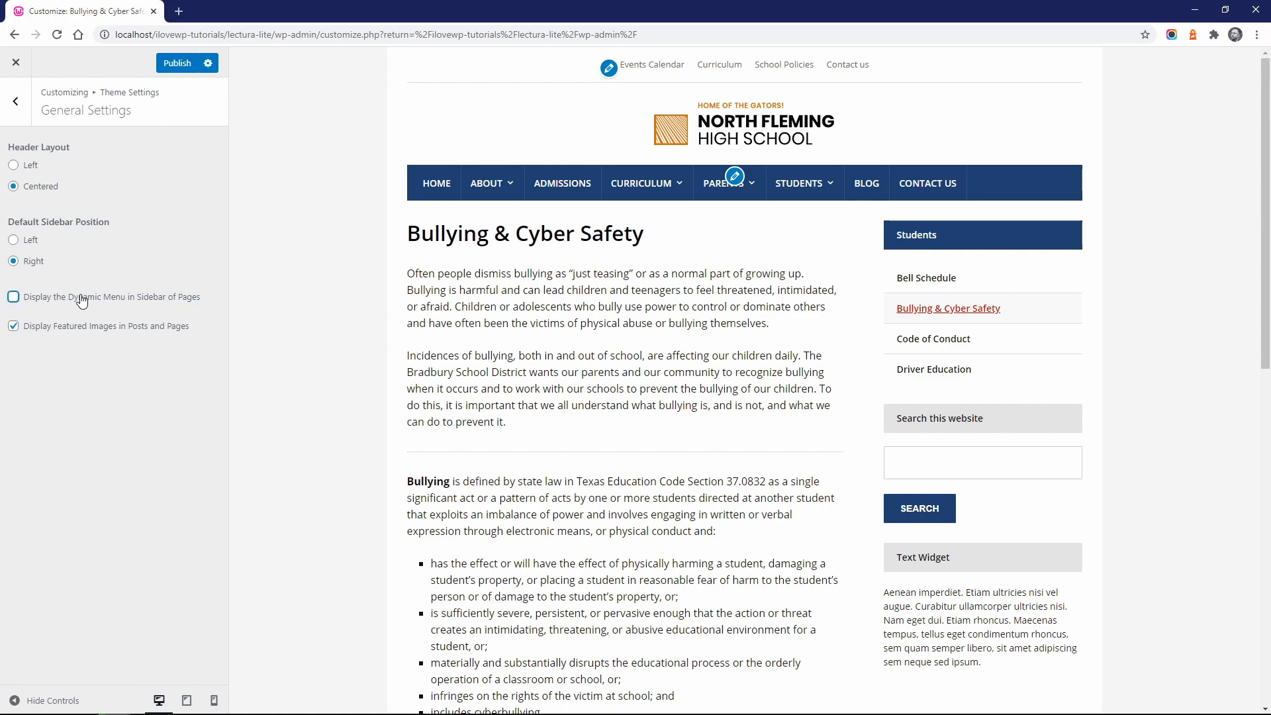
pyautogui.click(153, 298)
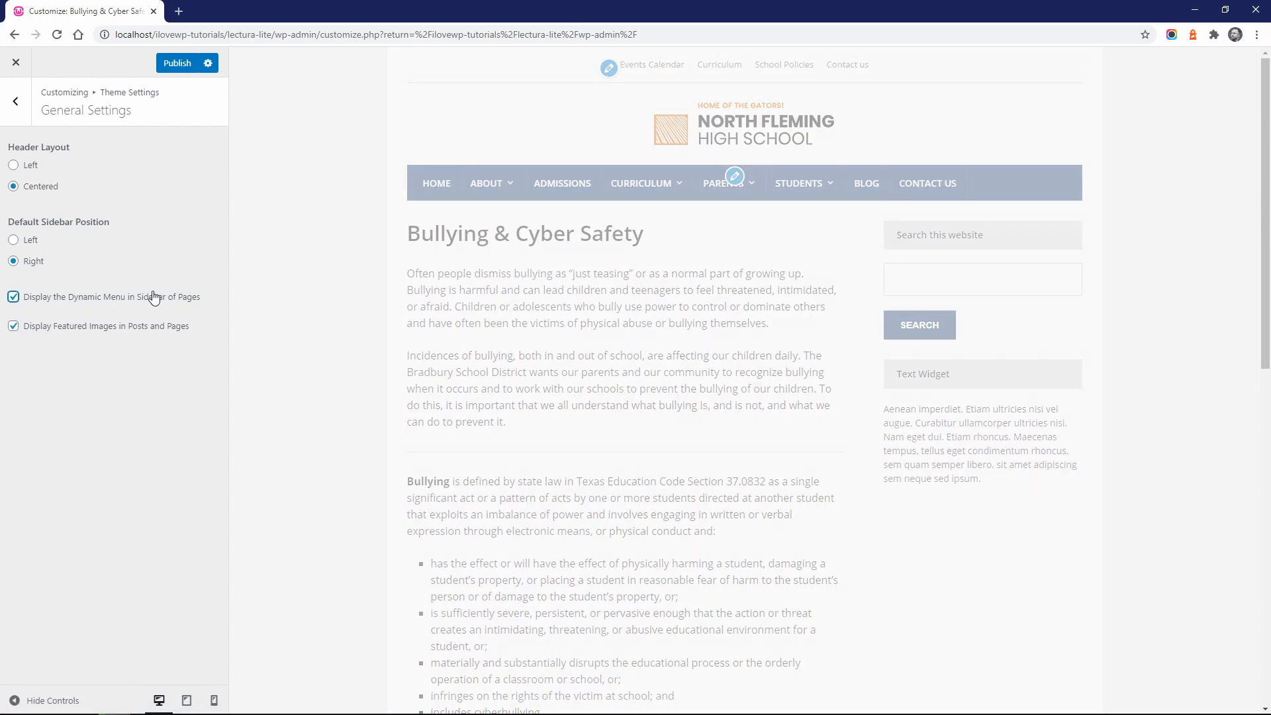
pyautogui.click(940, 342)
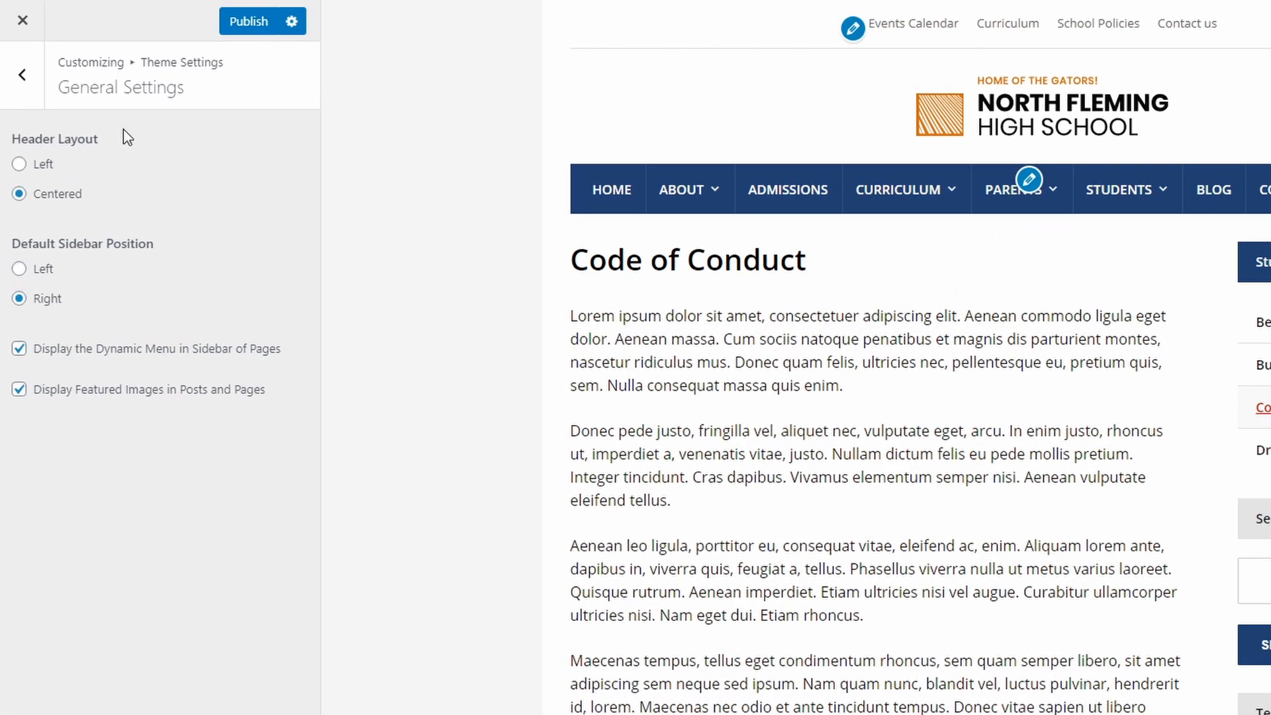
# Open the Theme Footer settings and examine the copyright text and the "Theme by AcademiaThemes" option against the footer in the preview.
pyautogui.click(23, 79)
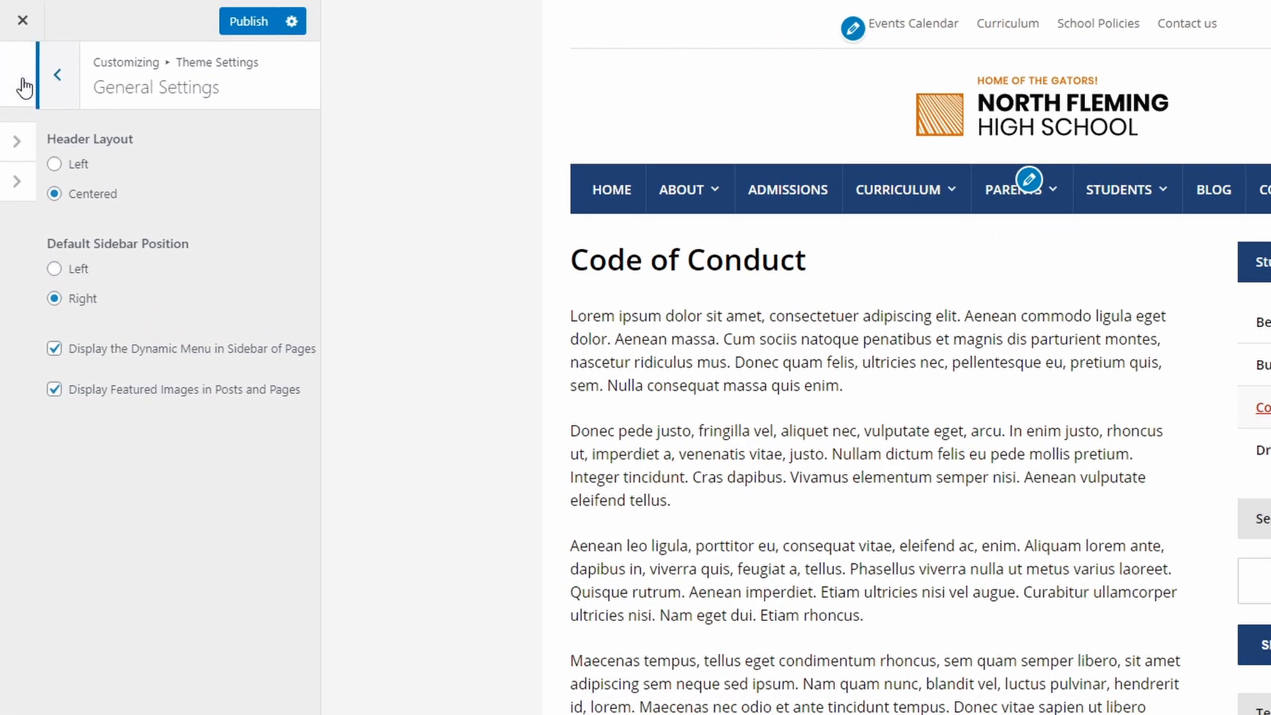
pyautogui.click(24, 83)
pyautogui.click(116, 575)
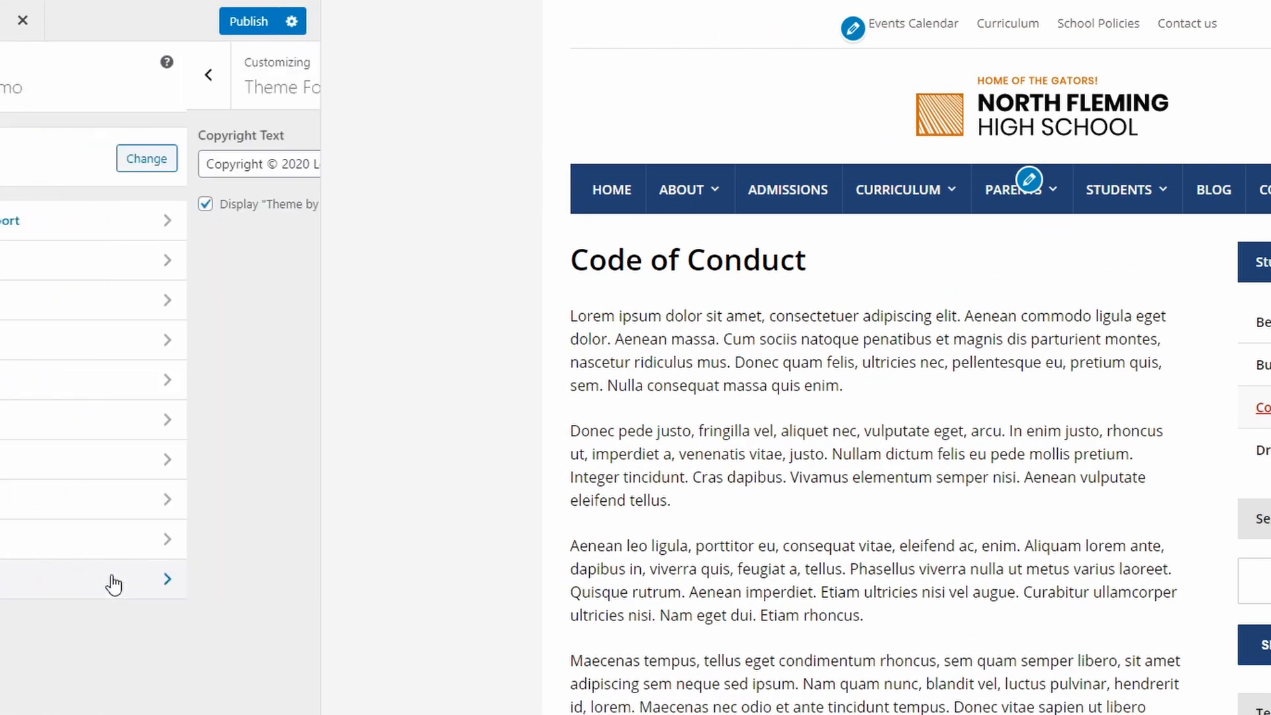
pyautogui.scroll(-15, 719, 566)
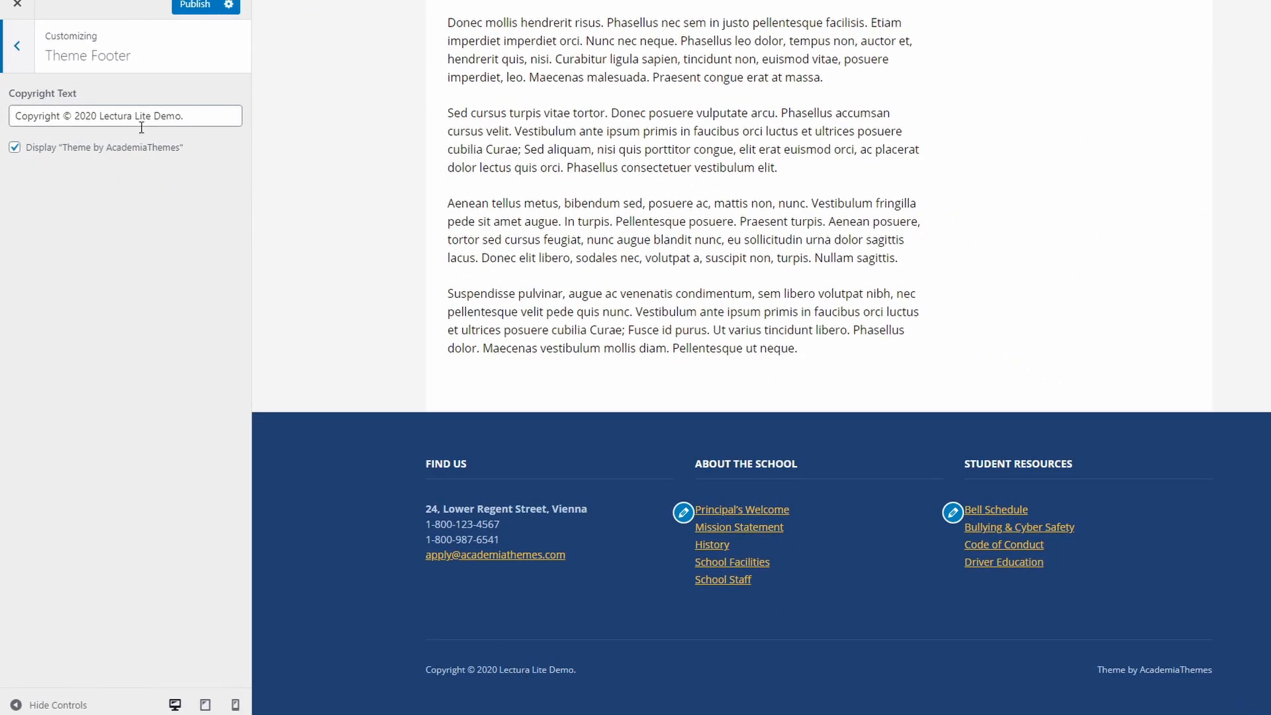
pyautogui.click(95, 149)
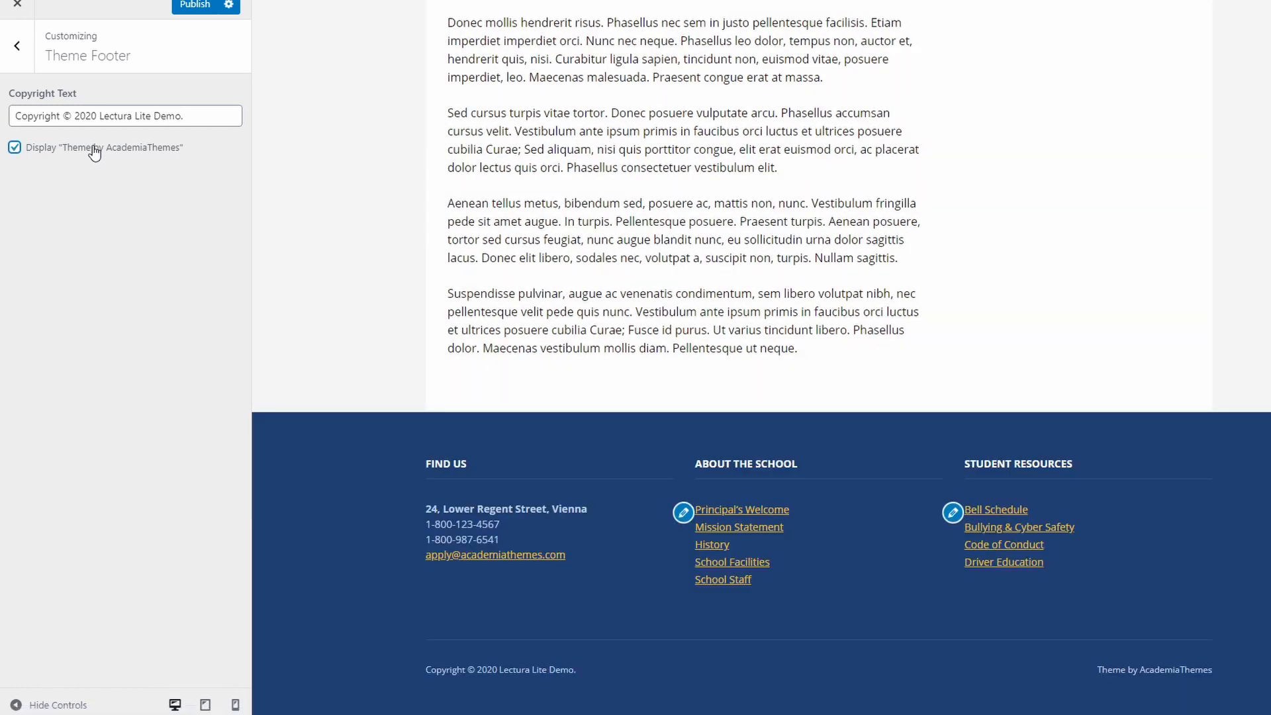
# Return to the main Customizer sections and load the school homepage in the preview.
pyautogui.click(20, 48)
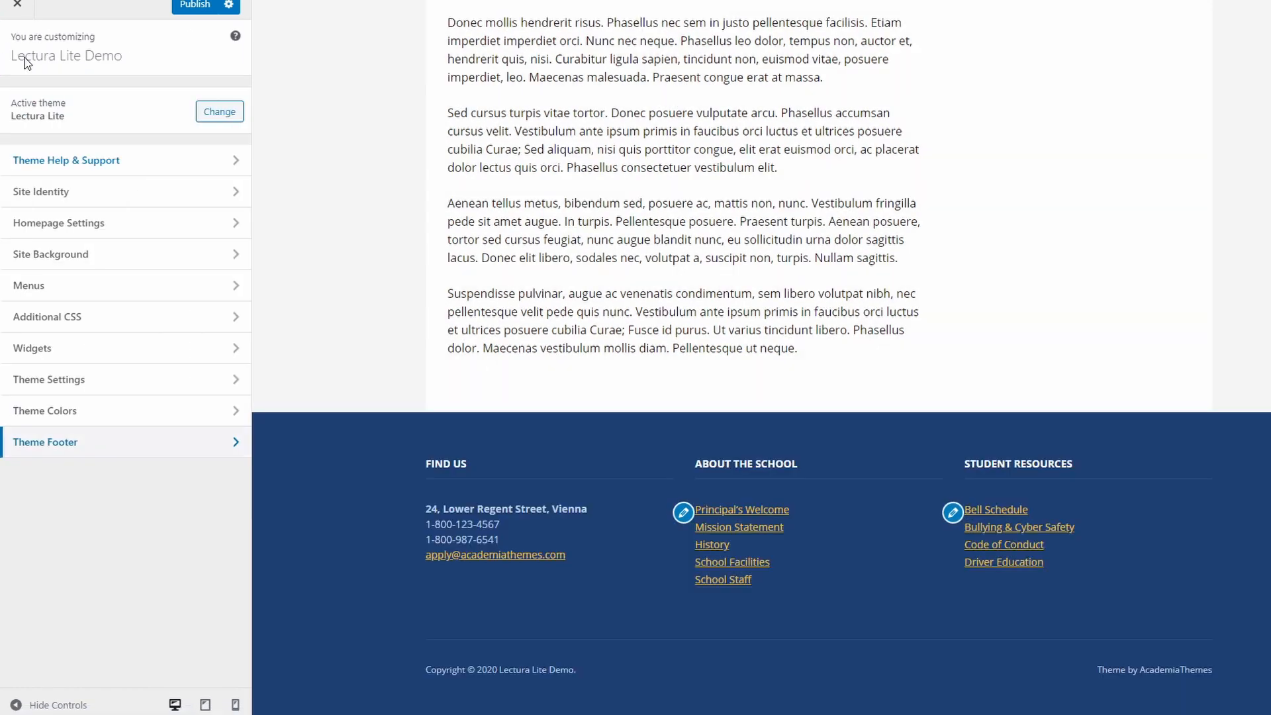
pyautogui.scroll(15, 564, 320)
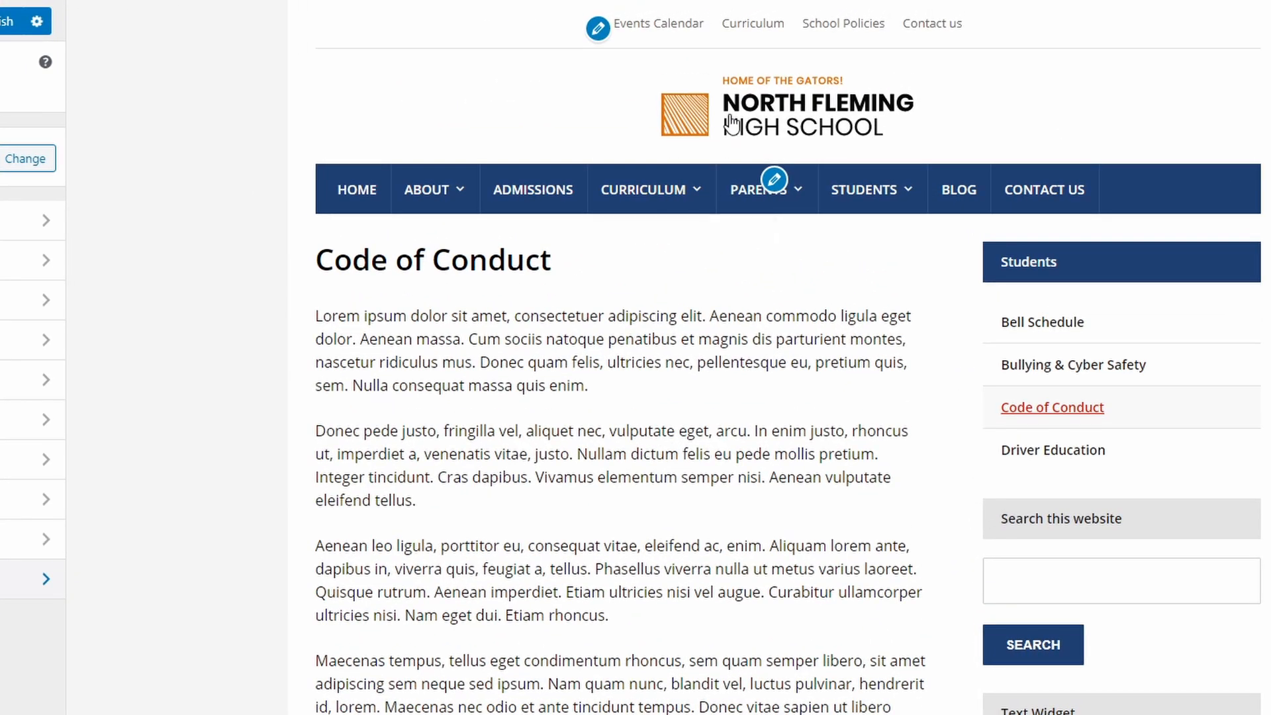
pyautogui.click(730, 124)
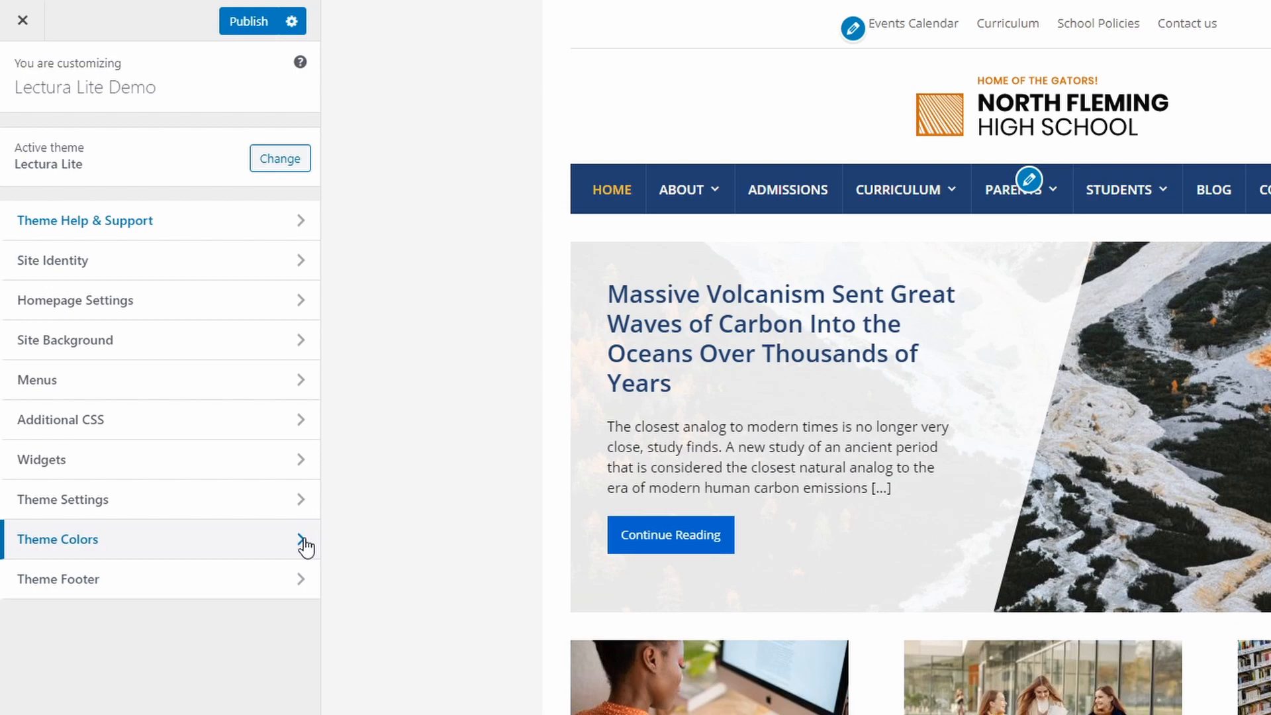
# Examine the colour options for General, Main Menu and Footer within Theme Colors.
pyautogui.click(304, 542)
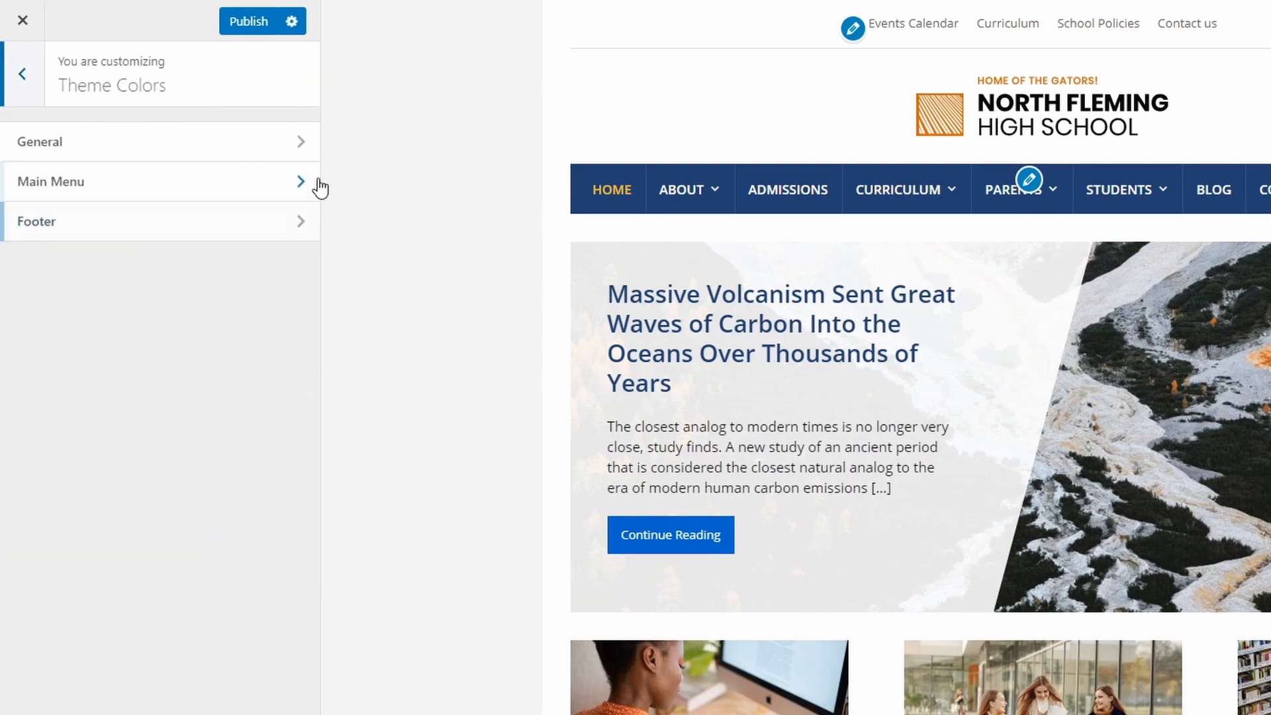
pyautogui.click(306, 142)
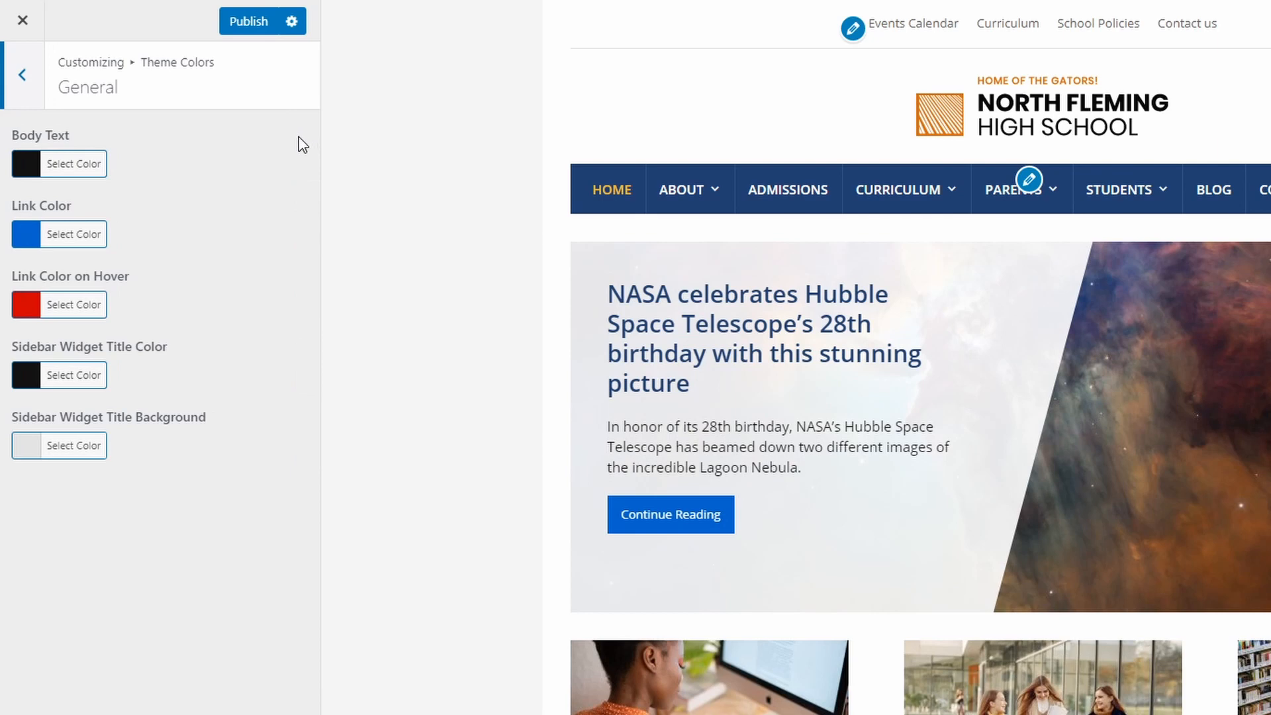
pyautogui.click(31, 98)
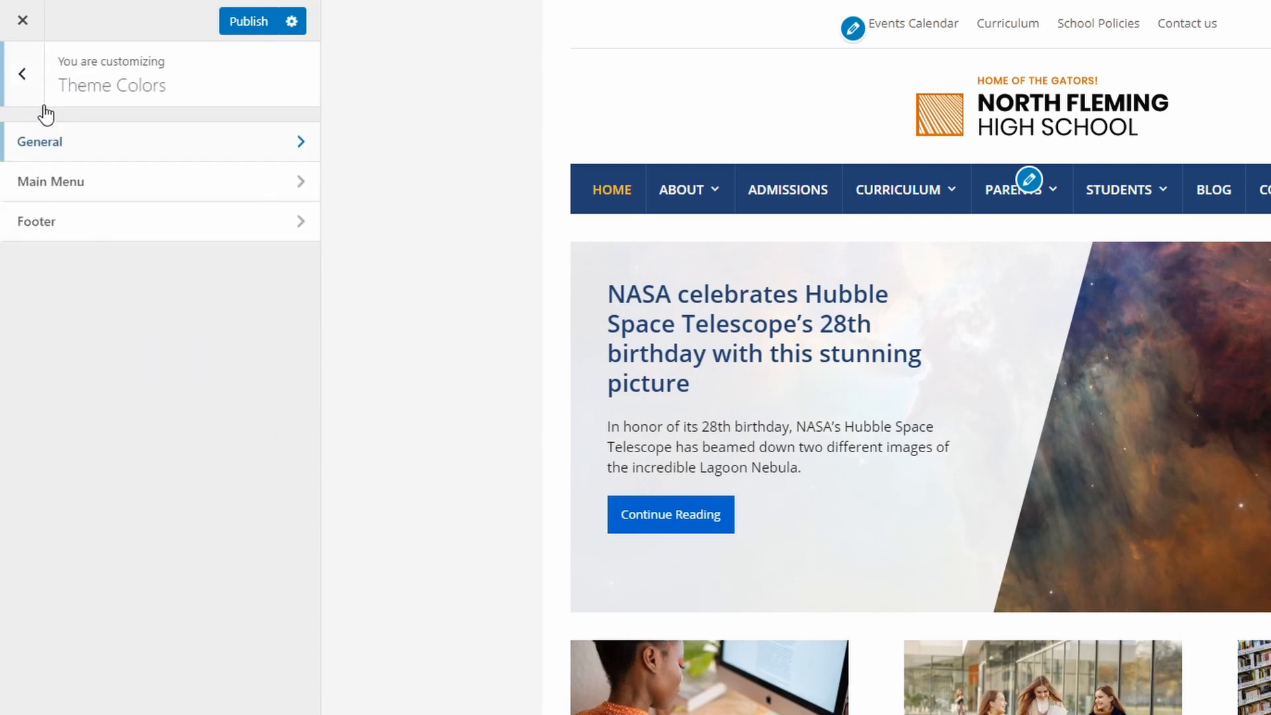
pyautogui.click(291, 186)
pyautogui.click(30, 87)
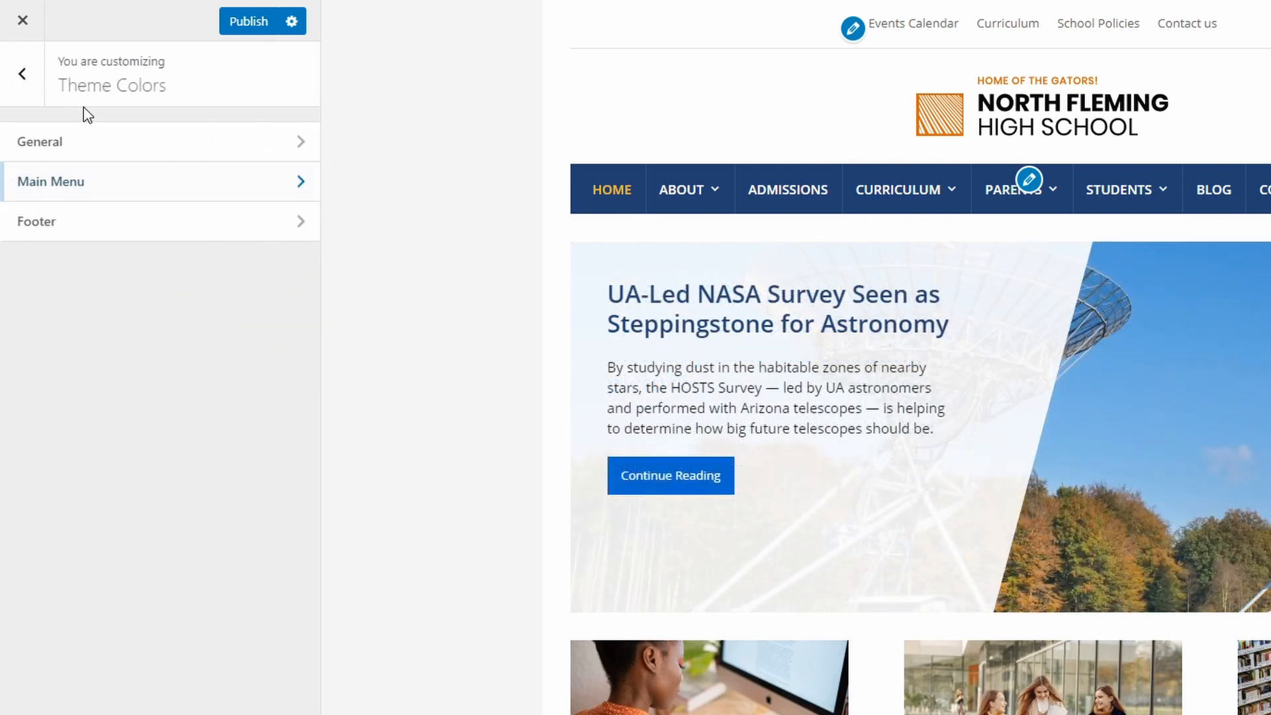
pyautogui.click(303, 222)
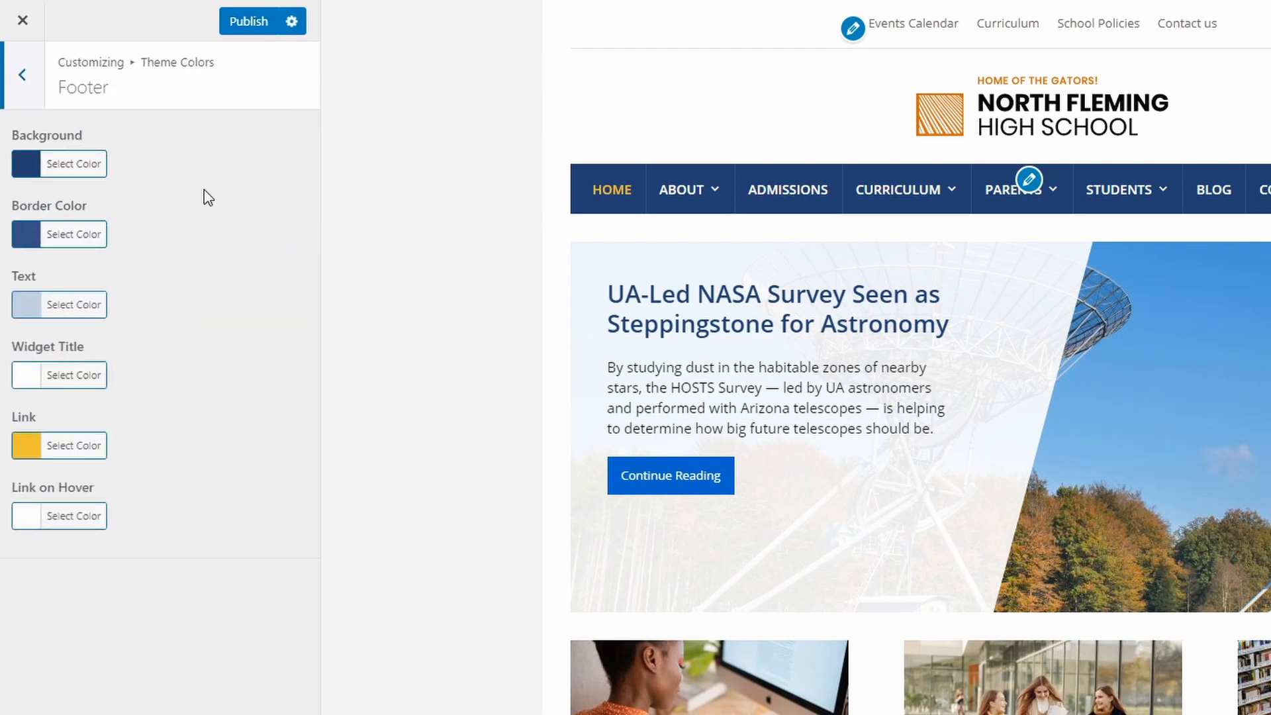
pyautogui.click(31, 87)
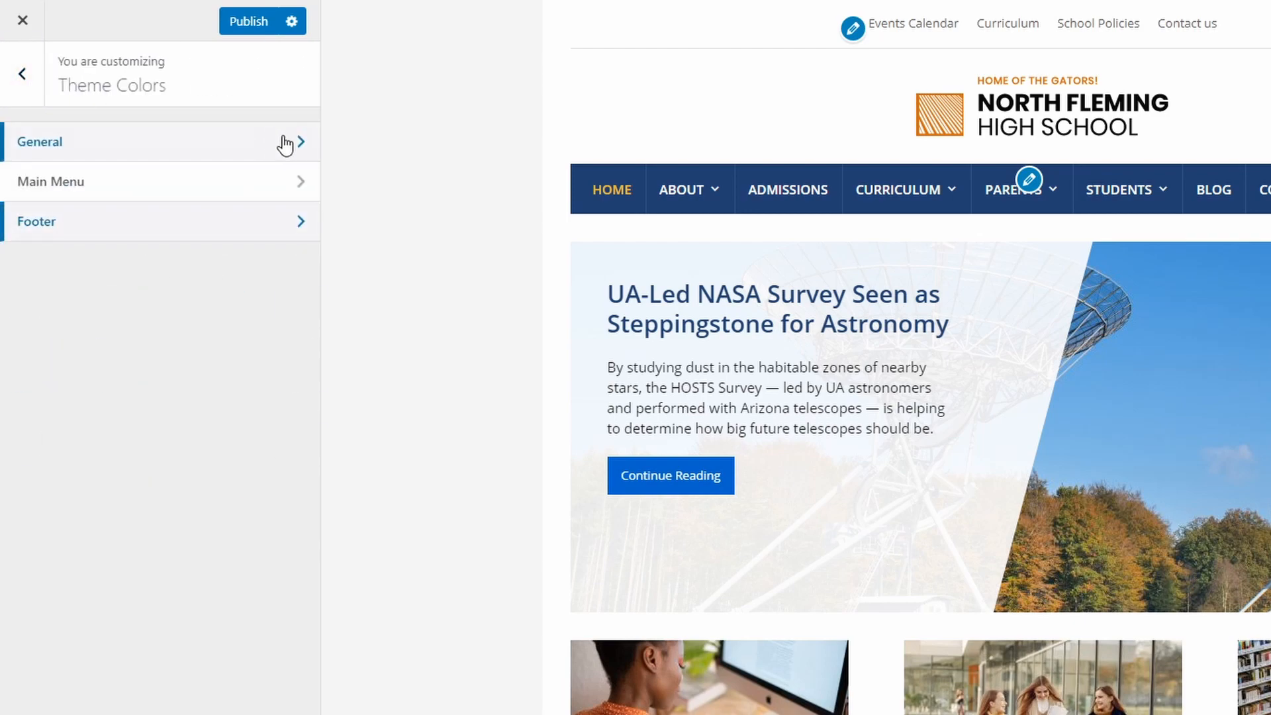
# In the General theme colours, set the Link Color to red #dd3333 and the Link Color on Hover to the preset blue.
pyautogui.click(303, 144)
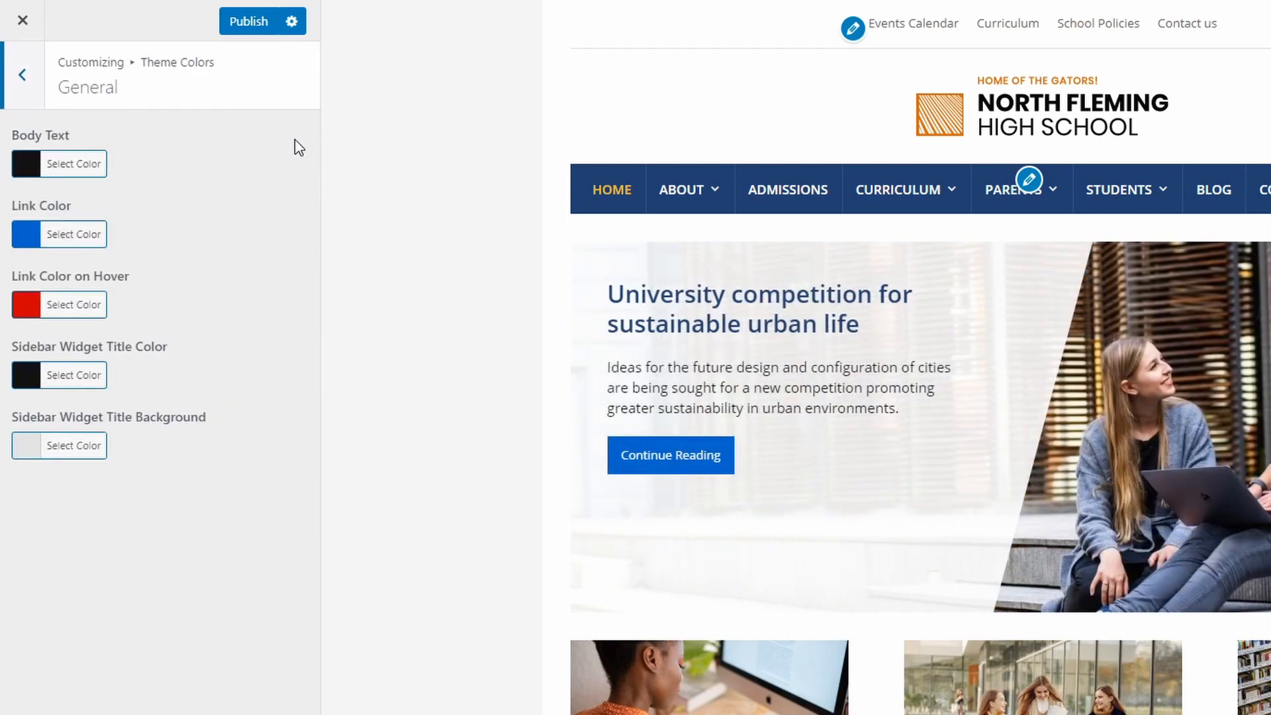
pyautogui.click(85, 236)
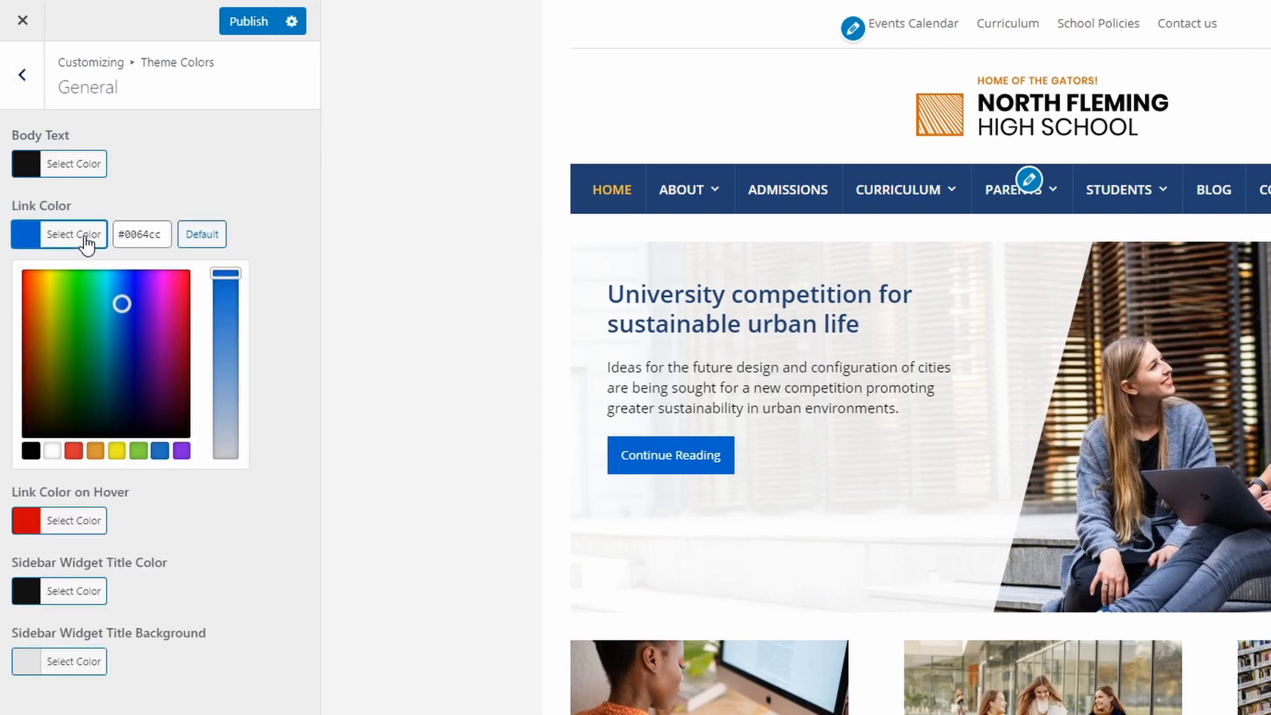
pyautogui.click(73, 451)
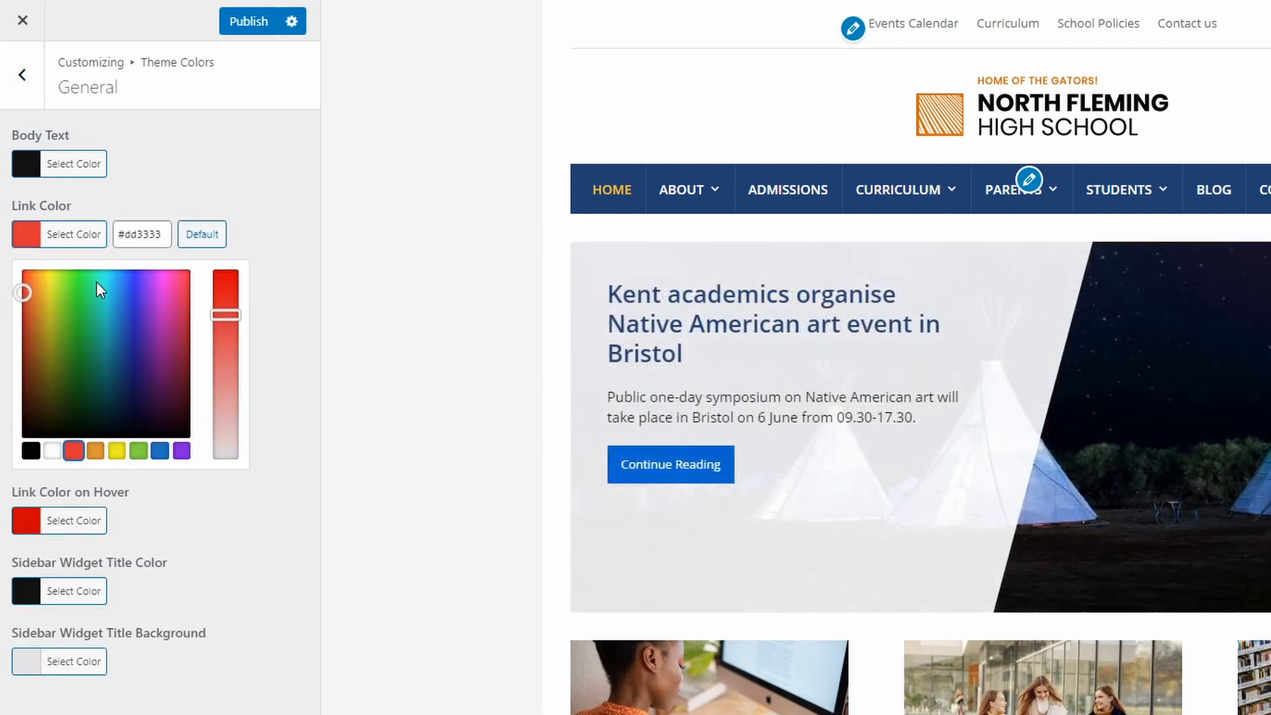
pyautogui.click(80, 240)
pyautogui.click(69, 304)
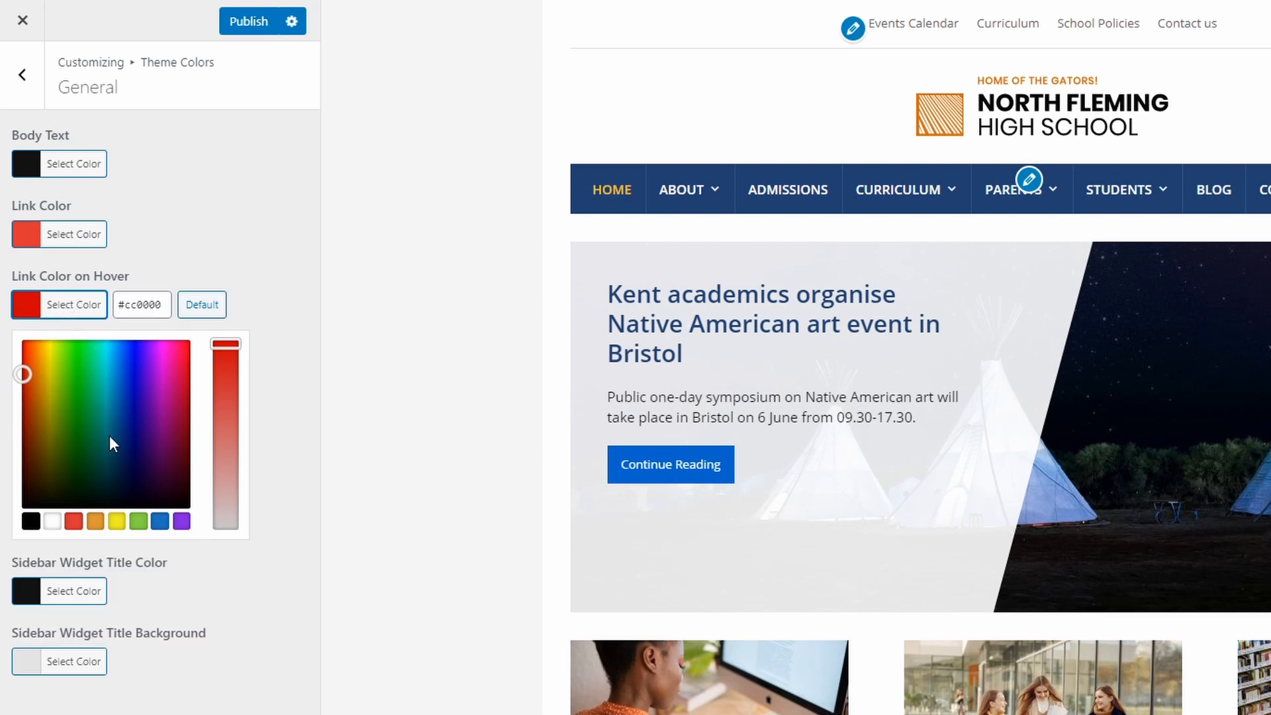
pyautogui.click(160, 521)
pyautogui.click(75, 310)
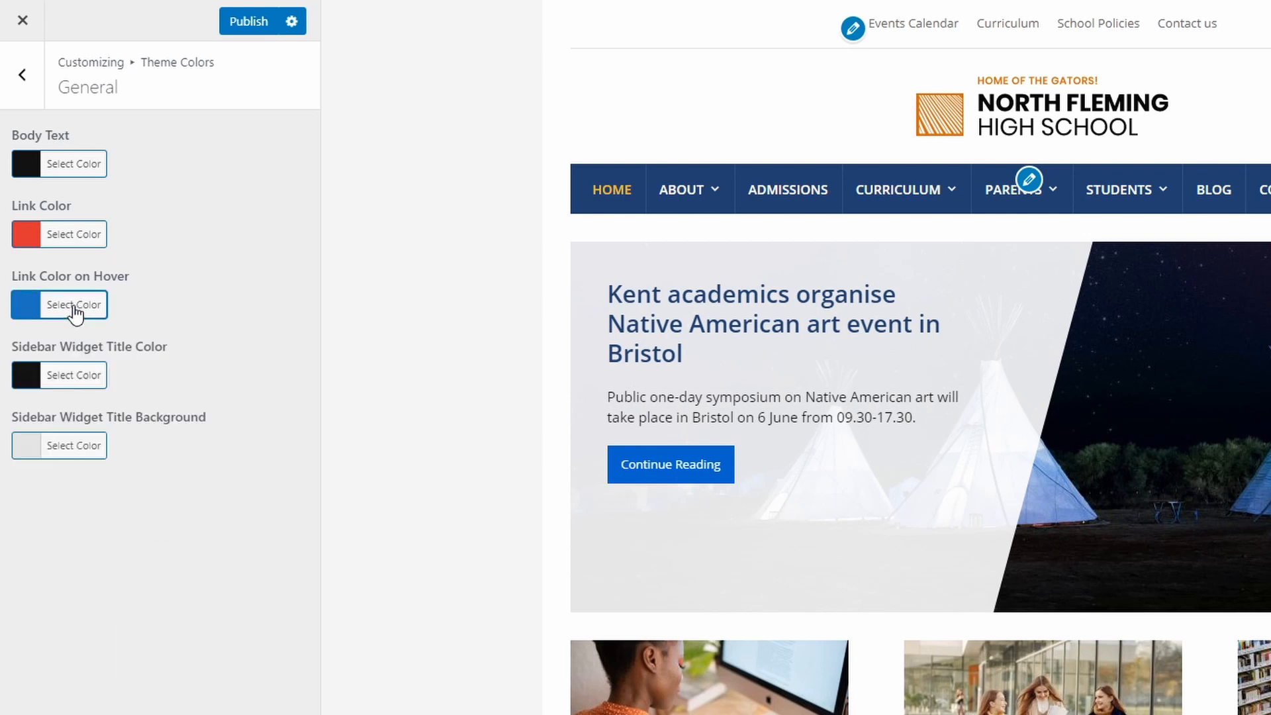
# In the Main Menu colours, set the Menu Background to dark red #ad3030 and the Border Color to a lighter red.
pyautogui.click(22, 74)
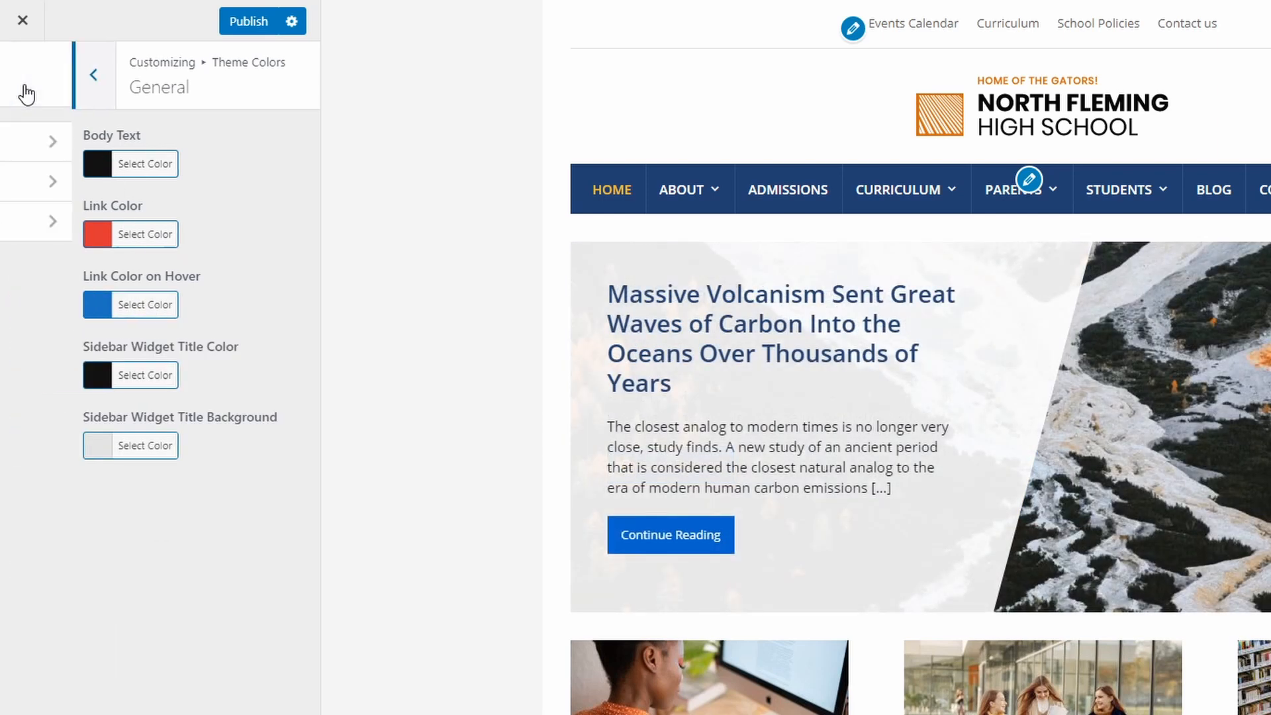
pyautogui.click(60, 181)
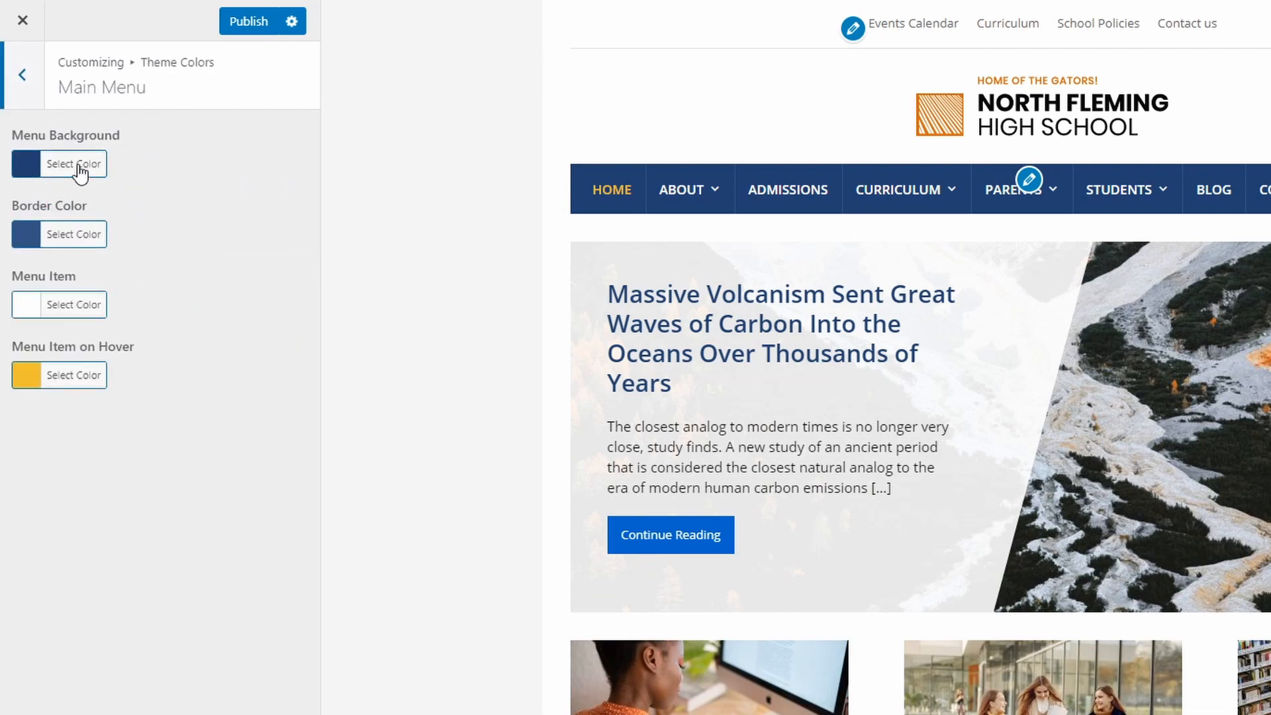
pyautogui.click(80, 172)
pyautogui.moveTo(56, 248); pyautogui.dragTo(2, 254)
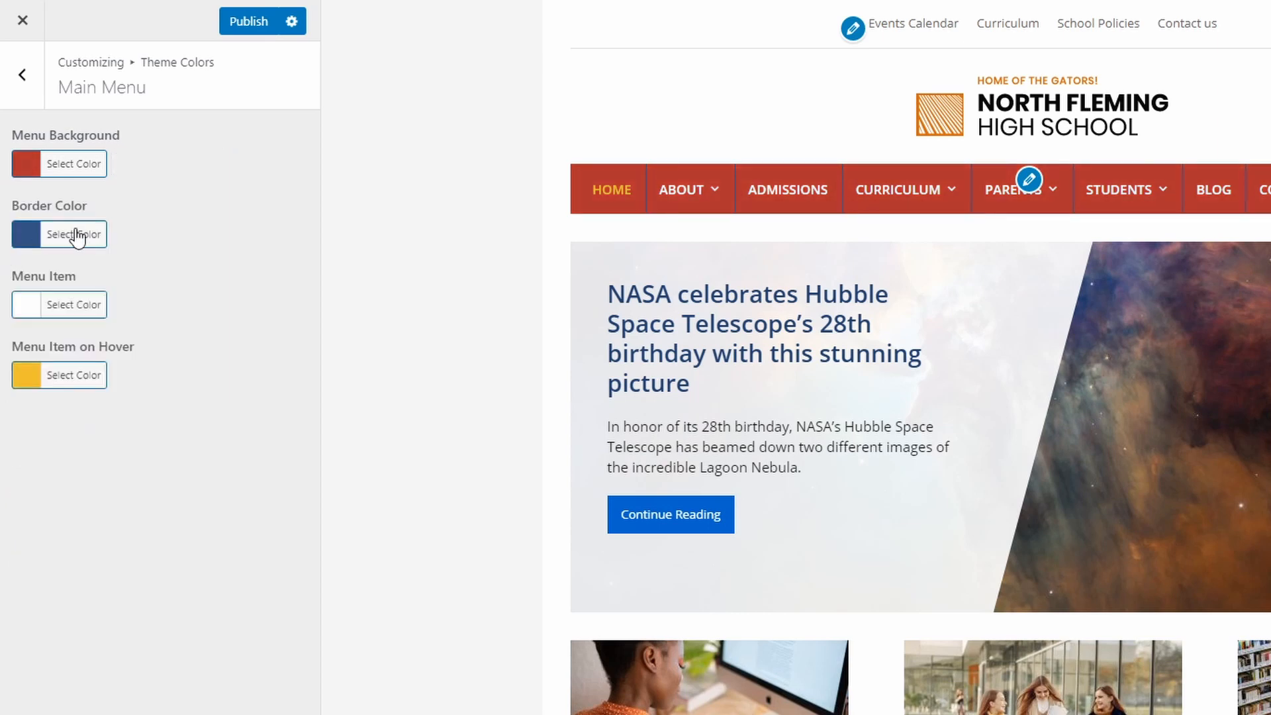
pyautogui.click(76, 235)
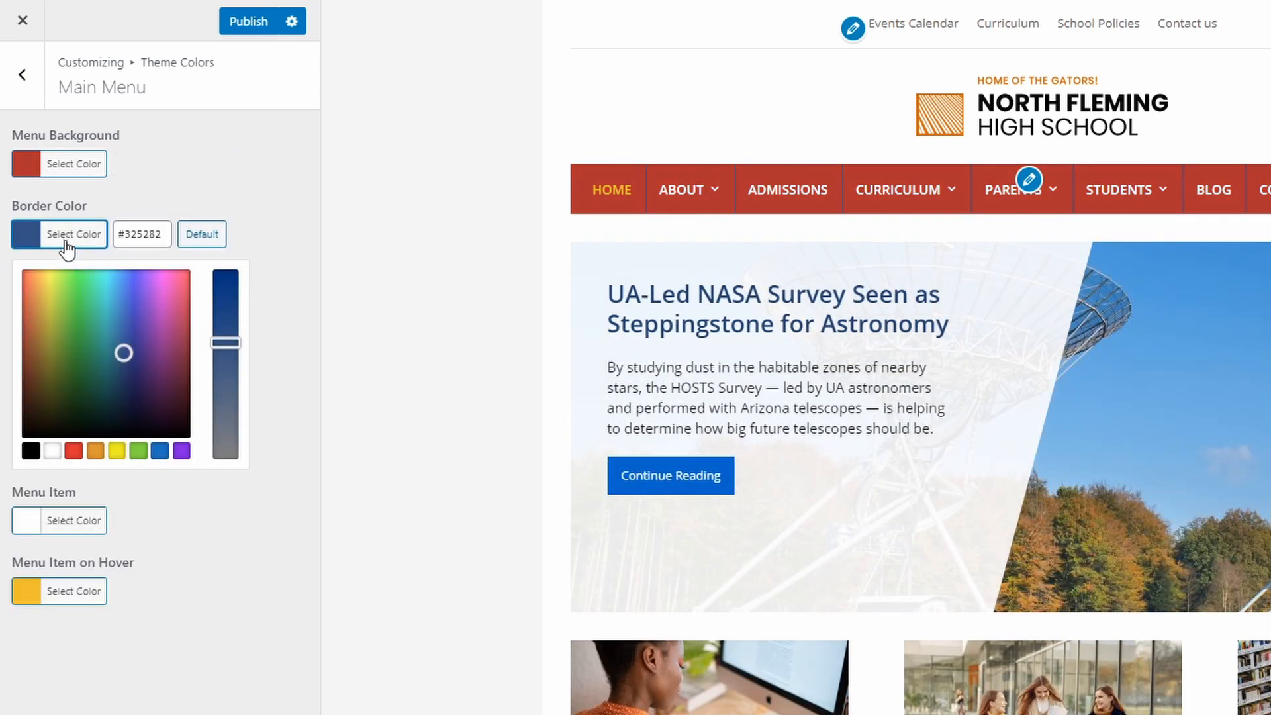
pyautogui.moveTo(28, 296); pyautogui.dragTo(7, 299)
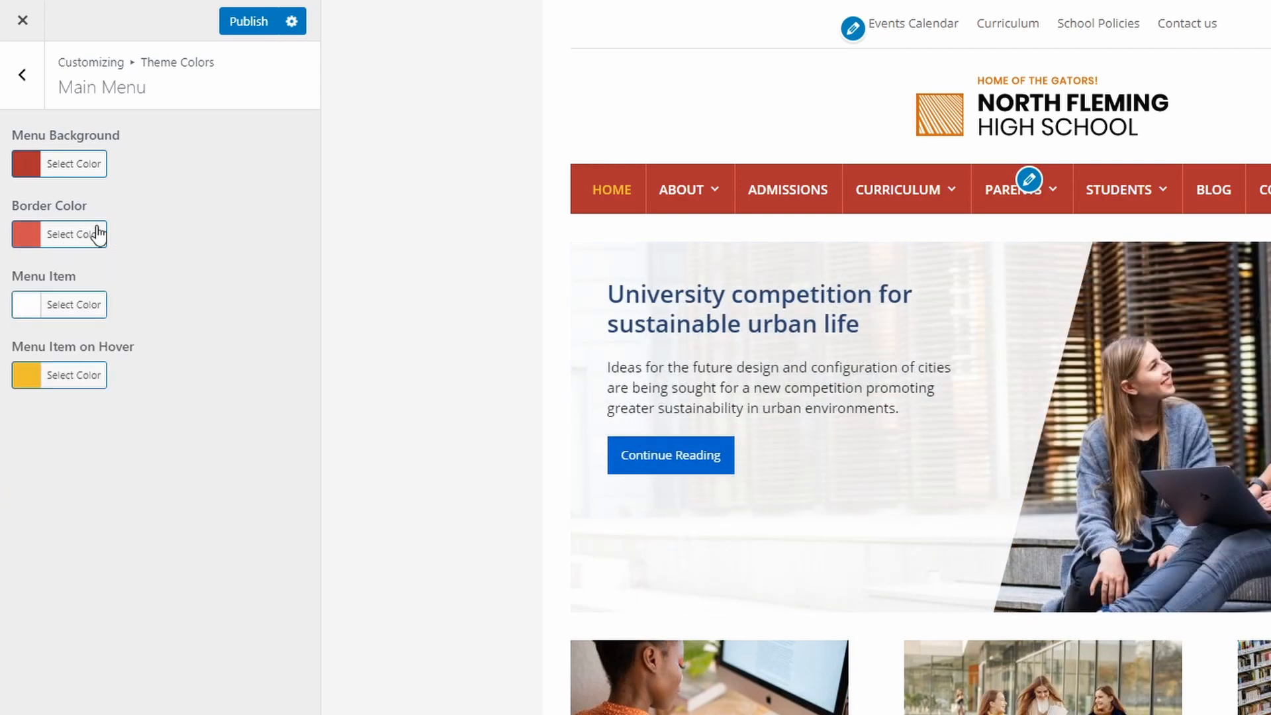
# Copy the Menu Background colour code #ad3030 and collapse its colour picker.
pyautogui.click(74, 165)
pyautogui.click(147, 165)
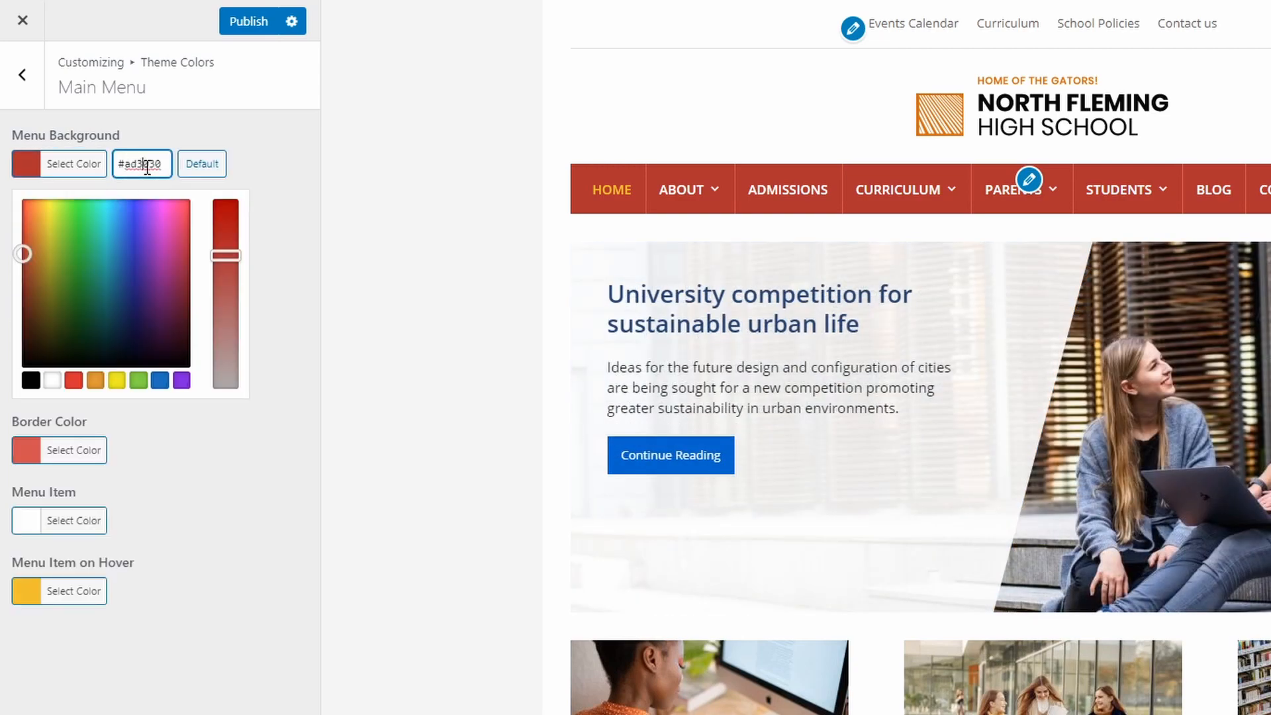
pyautogui.rightClick(147, 168)
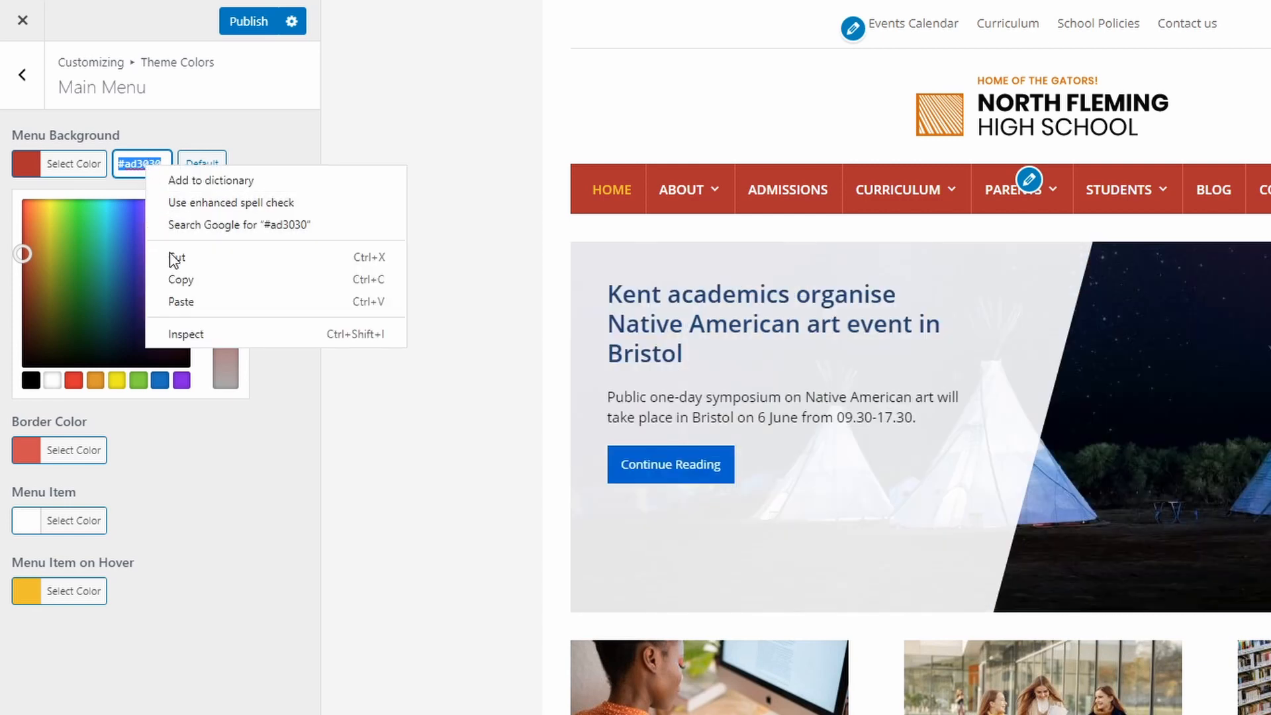
pyautogui.click(171, 280)
pyautogui.click(69, 167)
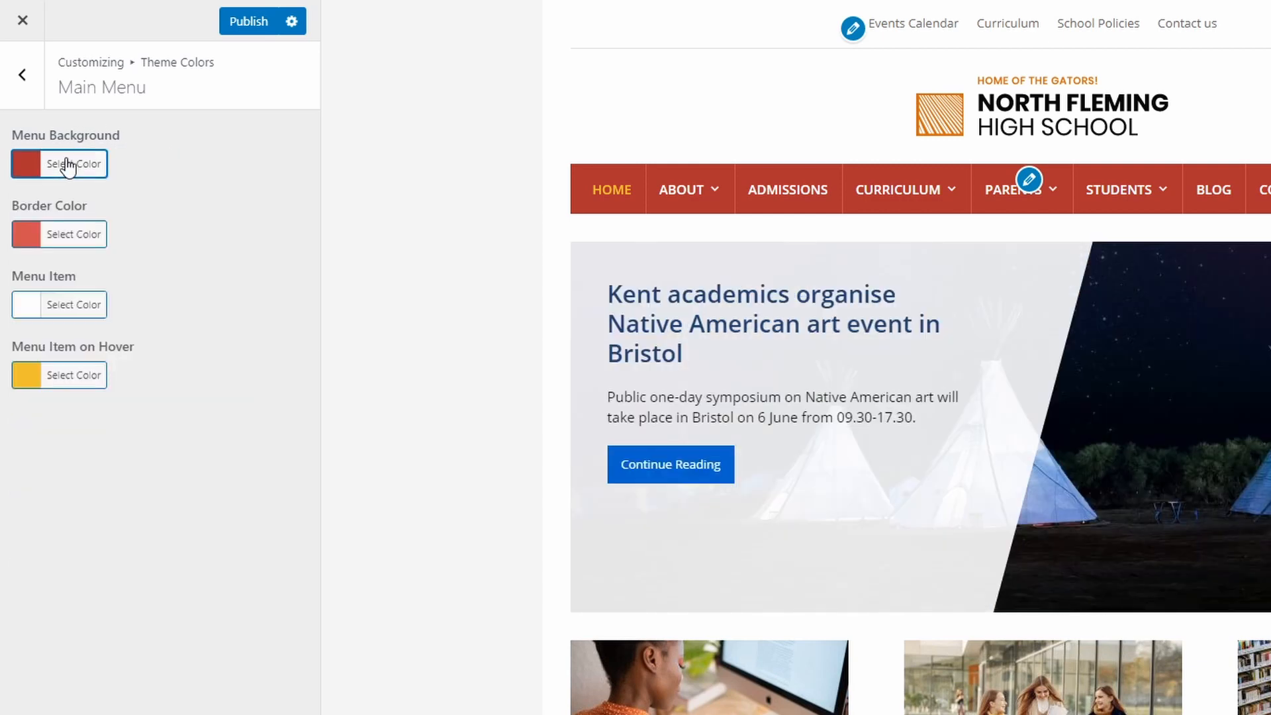
# In the Footer colours, set the Background to the copied #ad3030 and the Border Color to lighter red #d35050.
pyautogui.click(33, 103)
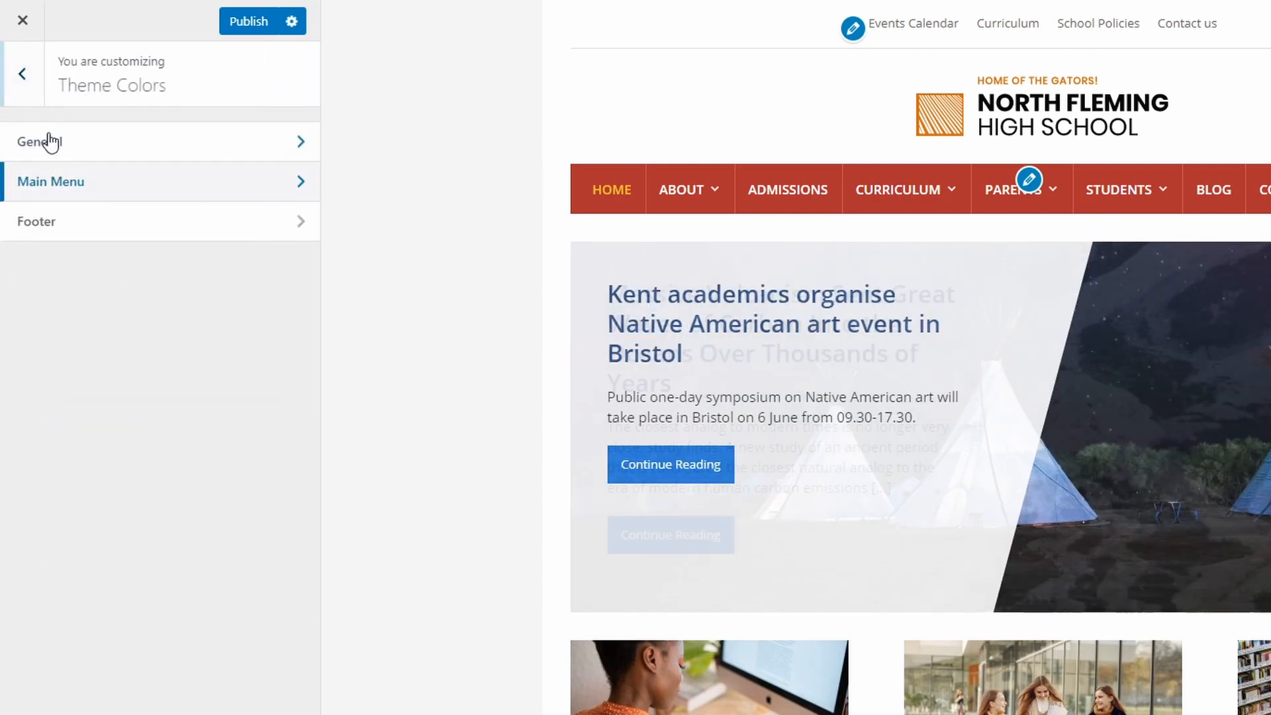
pyautogui.click(56, 224)
pyautogui.scroll(-15, 431, 477)
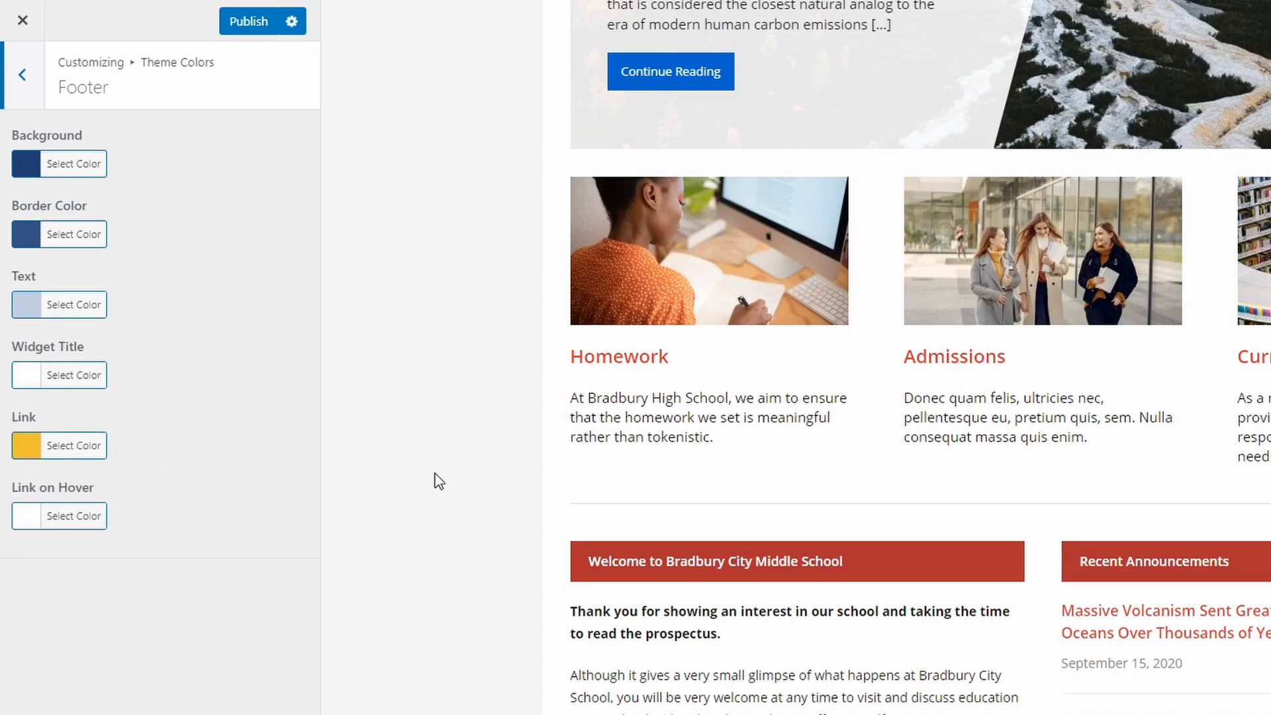
pyautogui.scroll(-15, 440, 481)
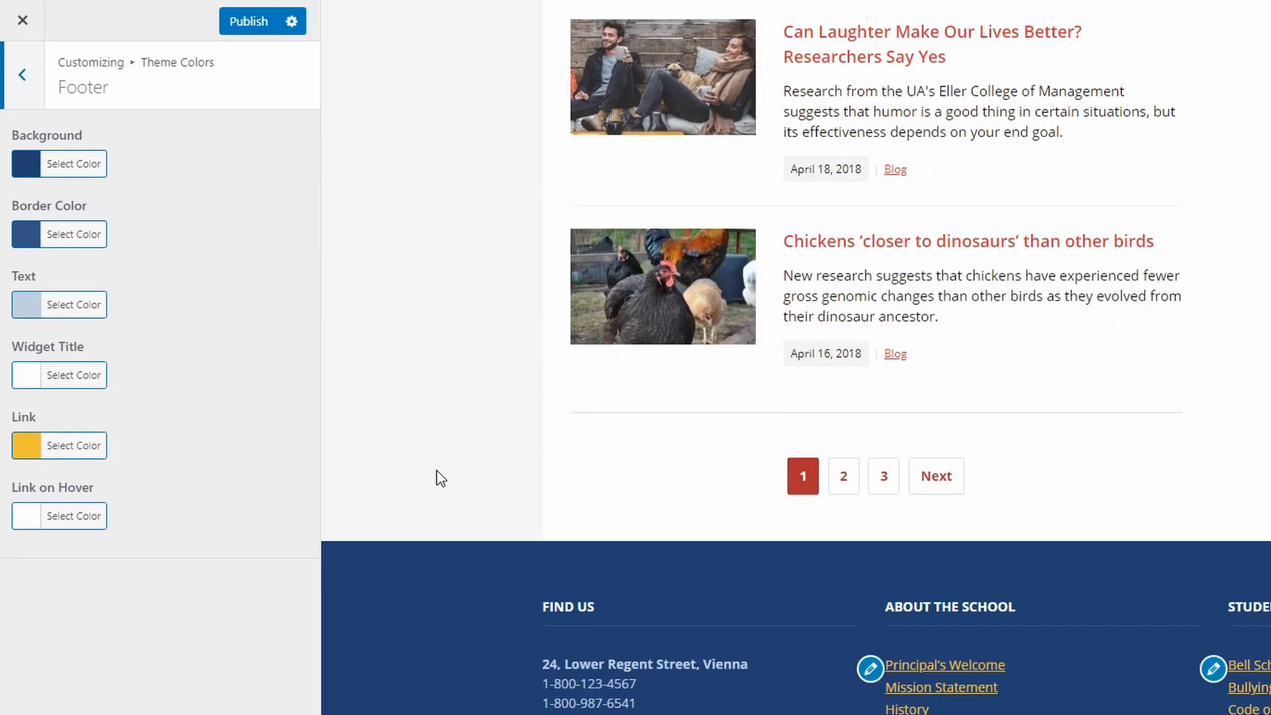
pyautogui.click(74, 164)
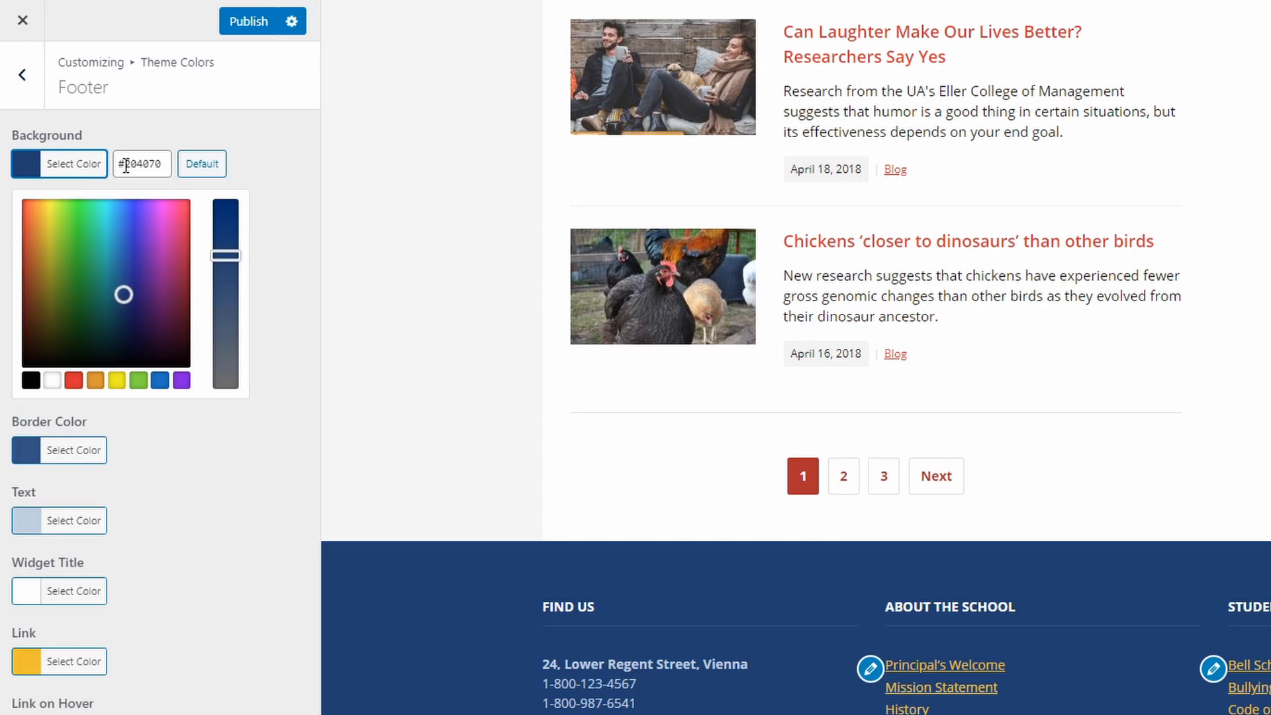
pyautogui.tripleClick(143, 165)
pyautogui.rightClick(144, 164)
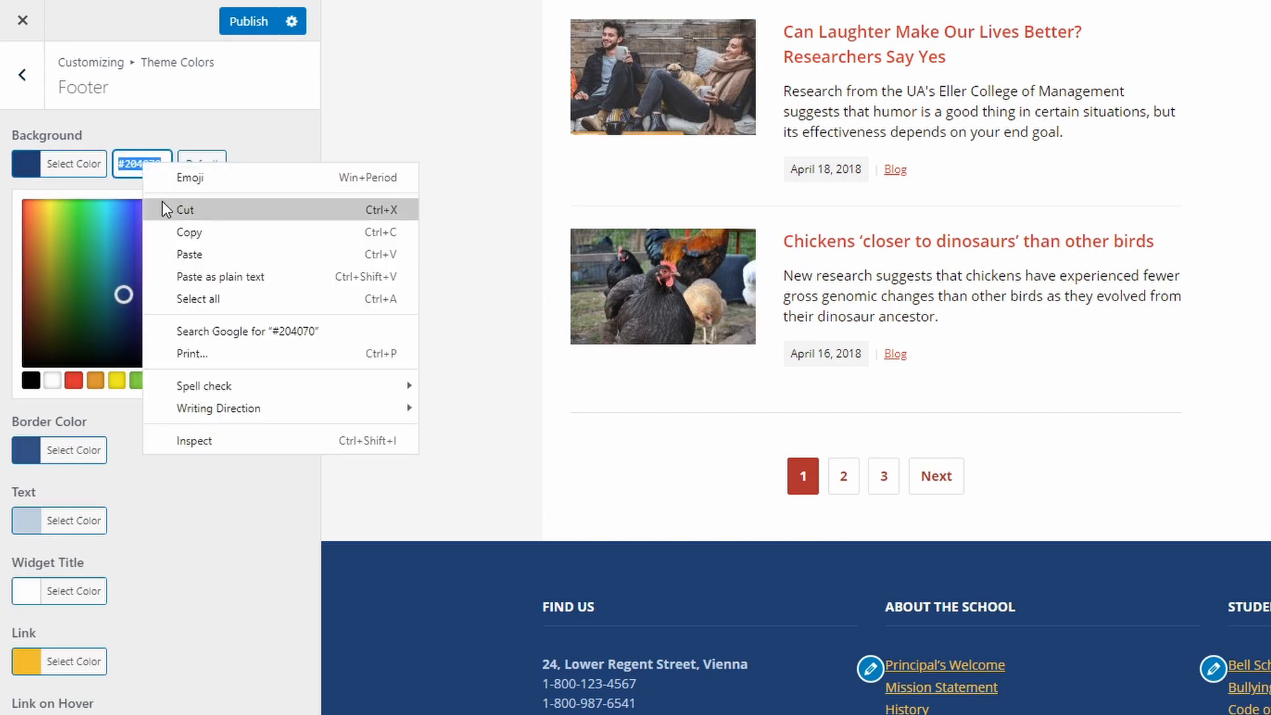
pyautogui.click(174, 257)
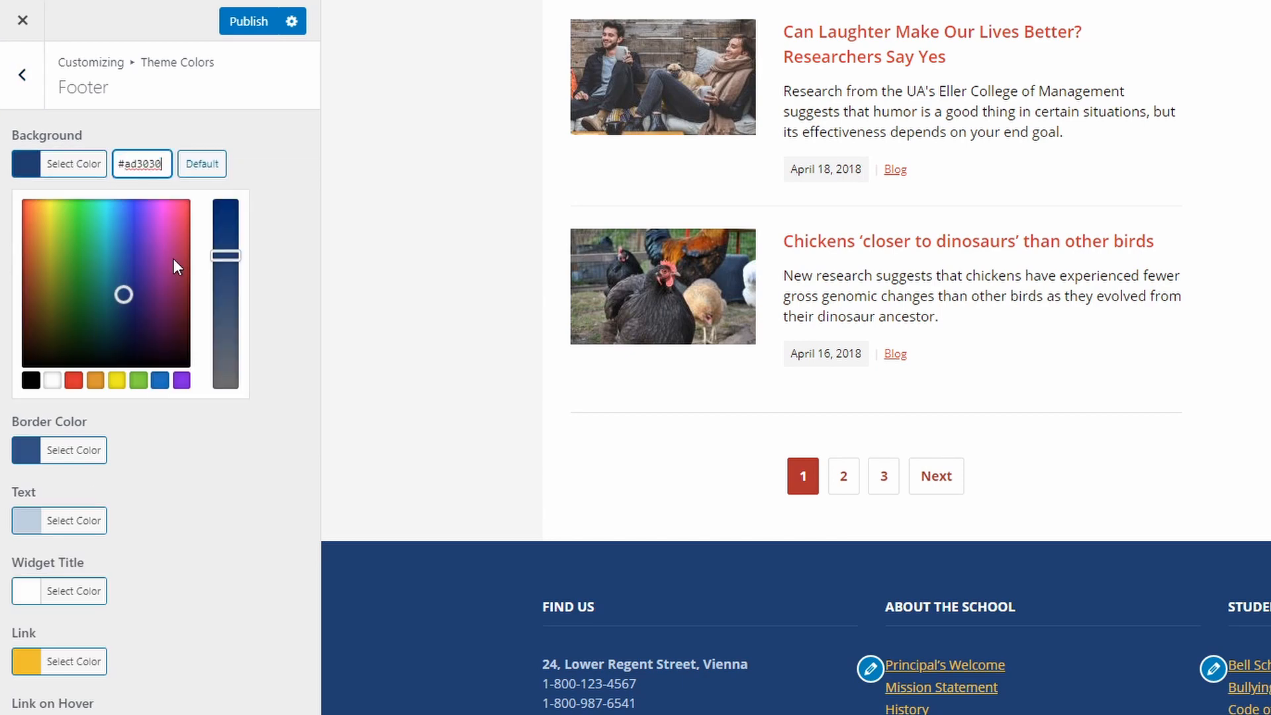
pyautogui.click(85, 172)
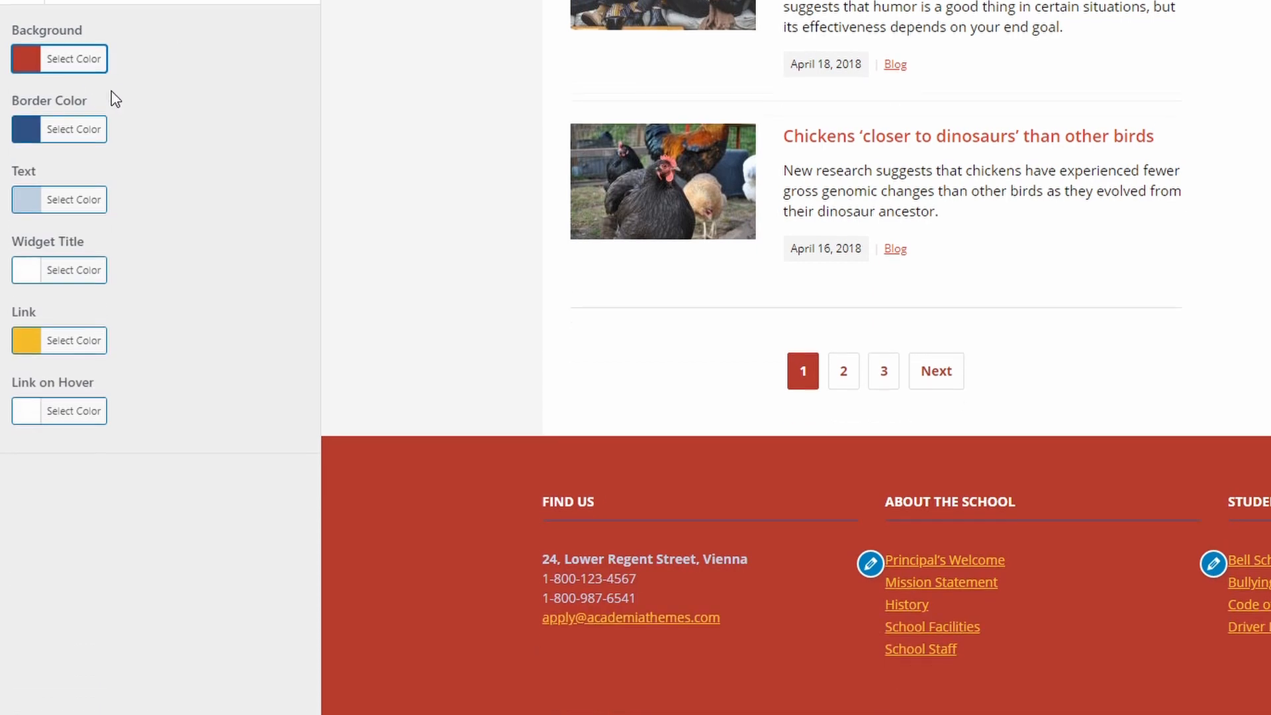
pyautogui.click(83, 124)
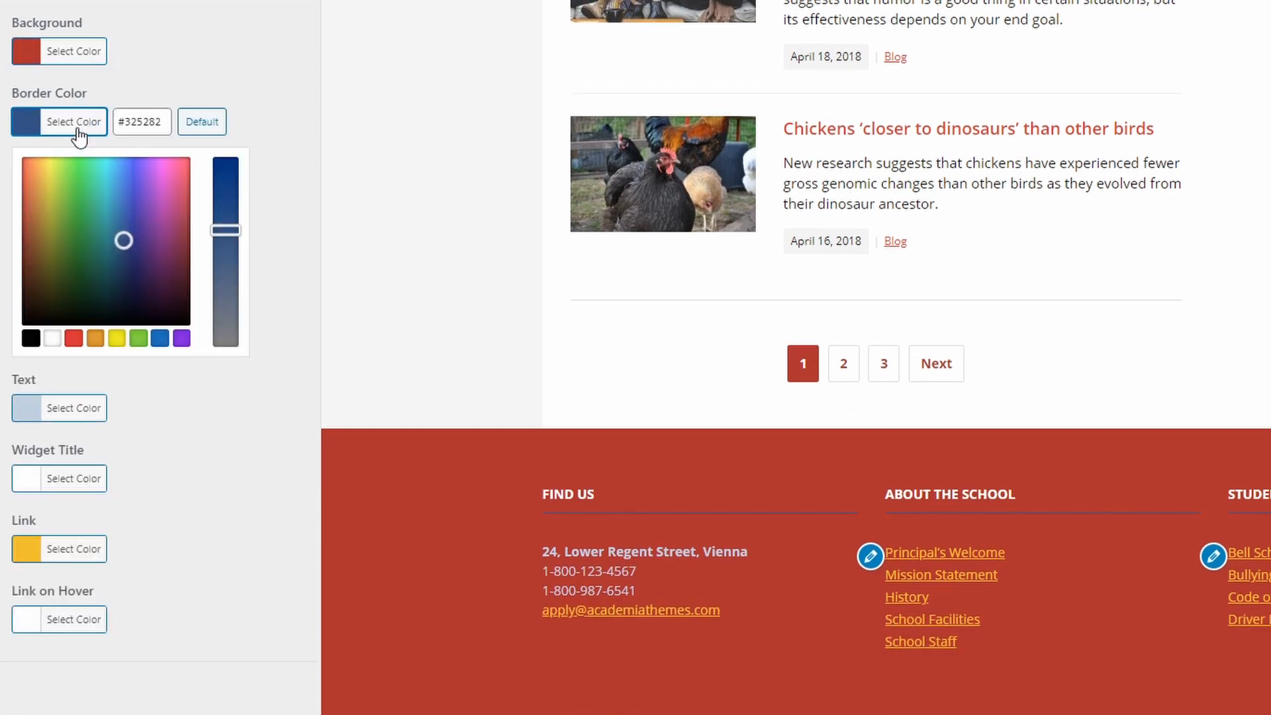
pyautogui.moveTo(30, 180); pyautogui.dragTo(22, 186)
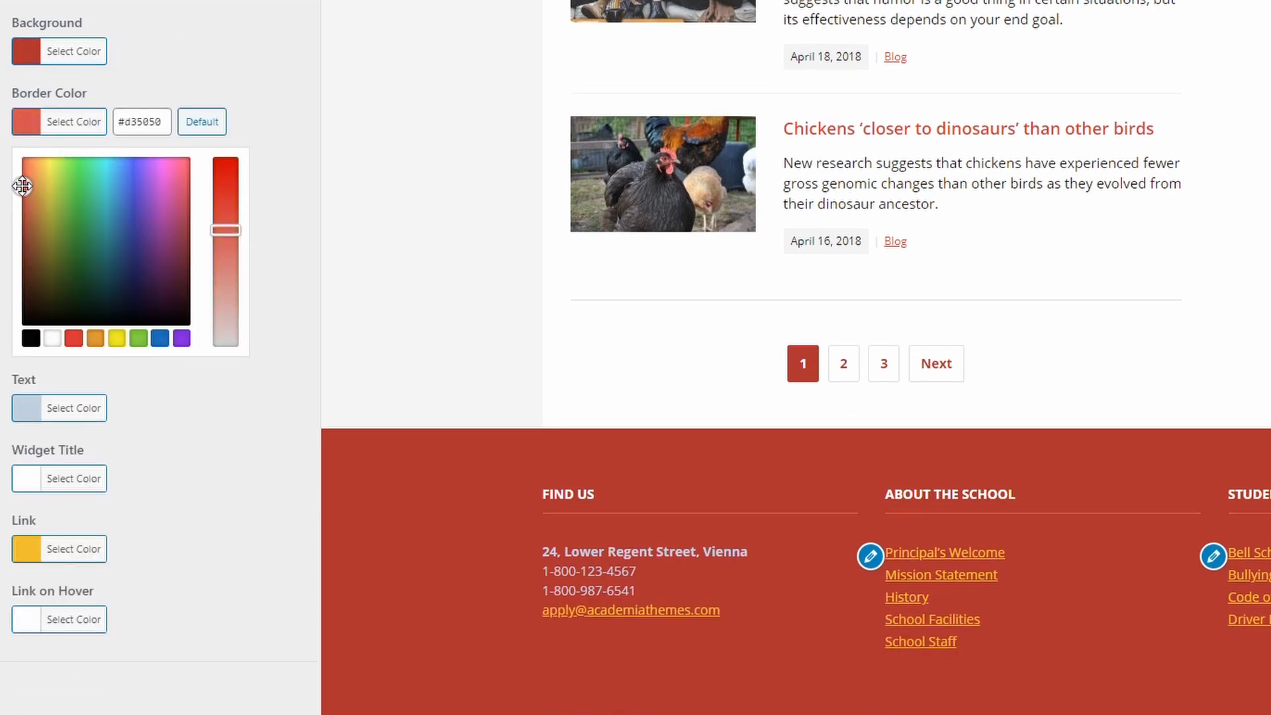
# Collapse the footer Border Color picker and set the footer Text color to a light pinkish grey.
pyautogui.click(61, 126)
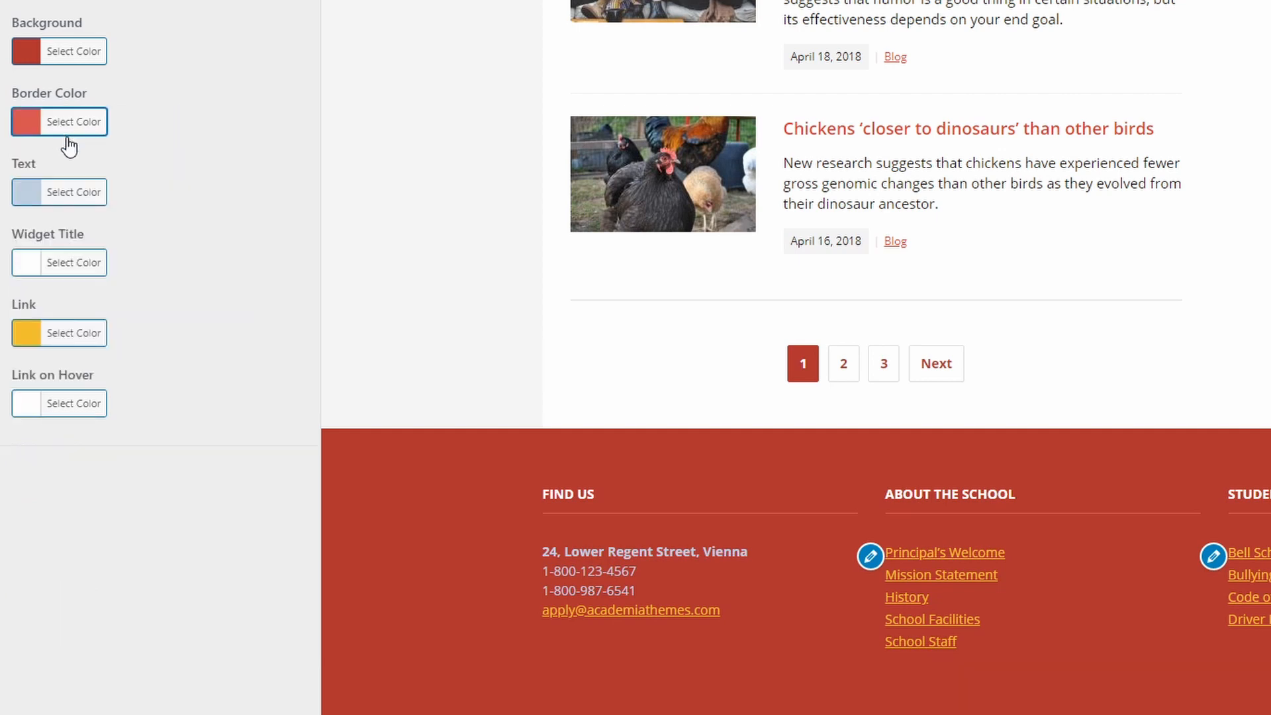
pyautogui.click(86, 192)
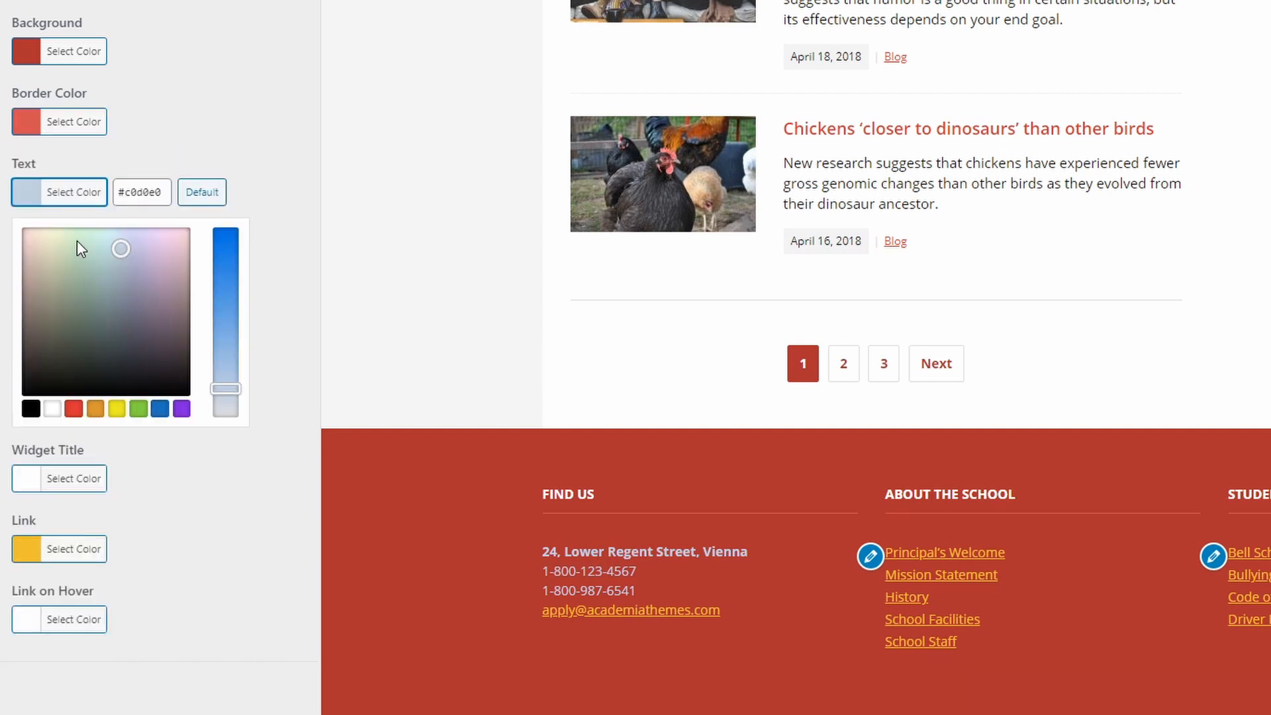
pyautogui.moveTo(58, 240); pyautogui.dragTo(11, 226)
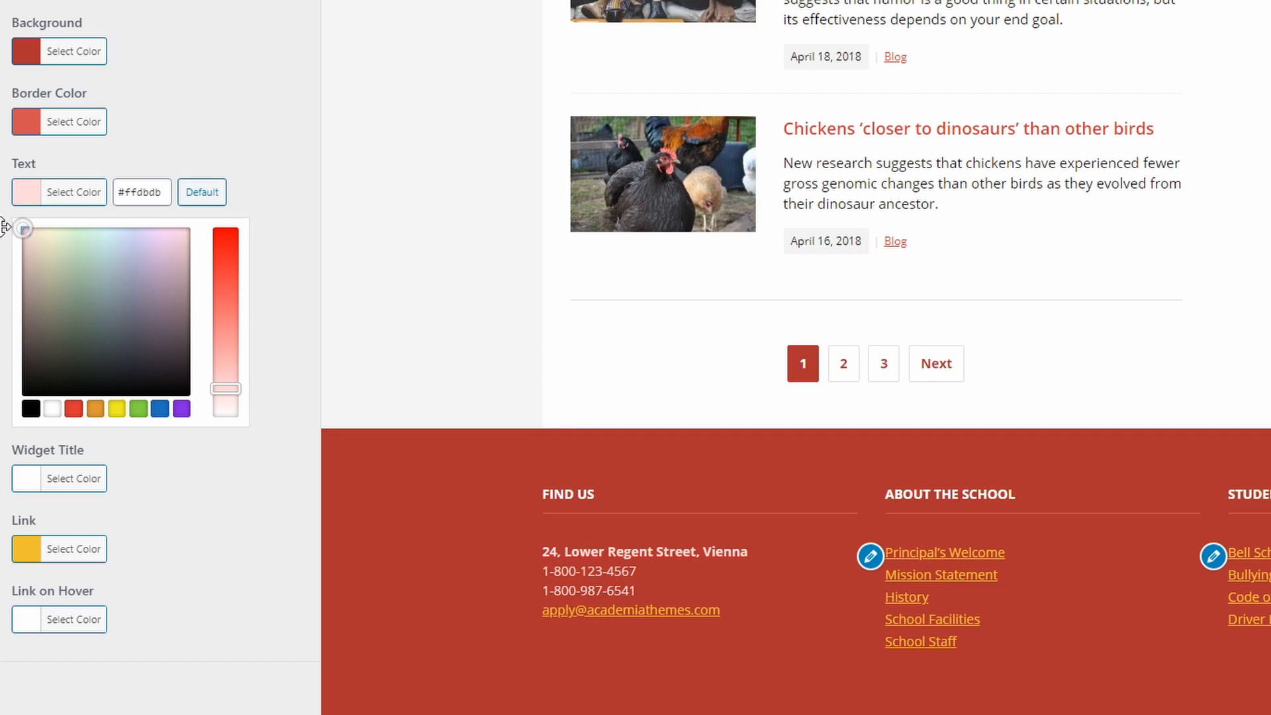
pyautogui.moveTo(4, 226); pyautogui.dragTo(2, 261)
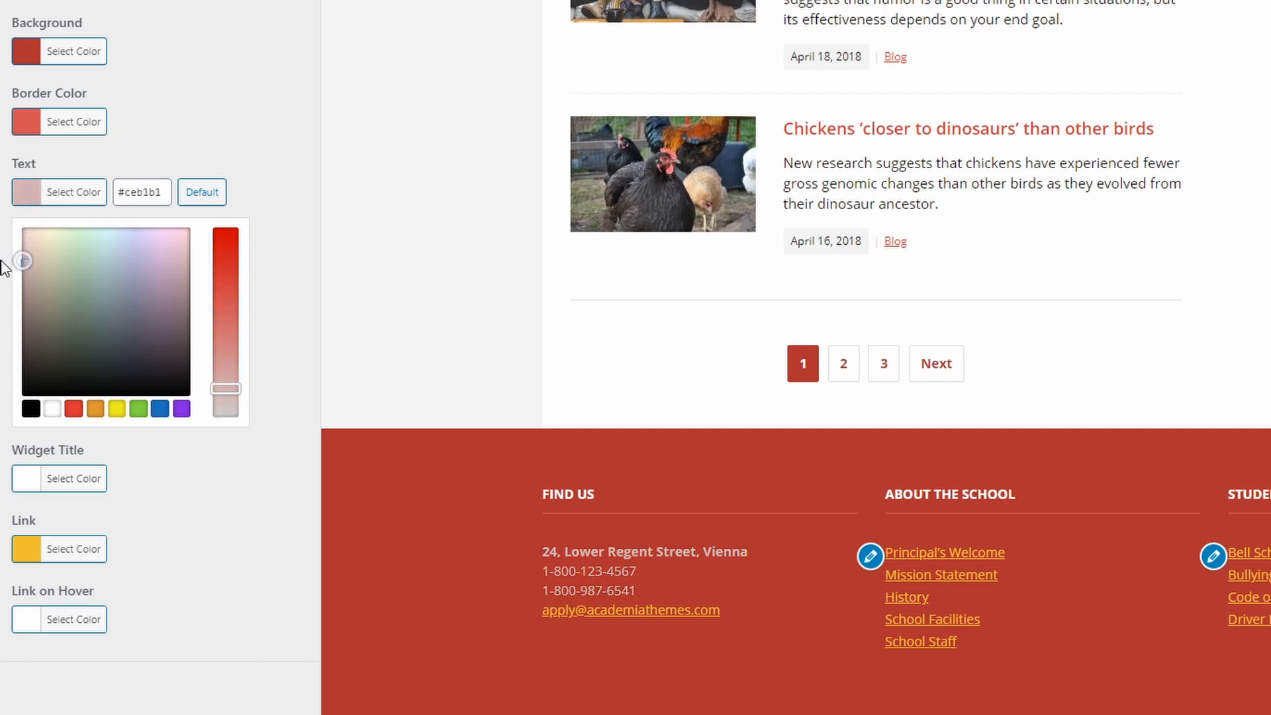
pyautogui.click(71, 196)
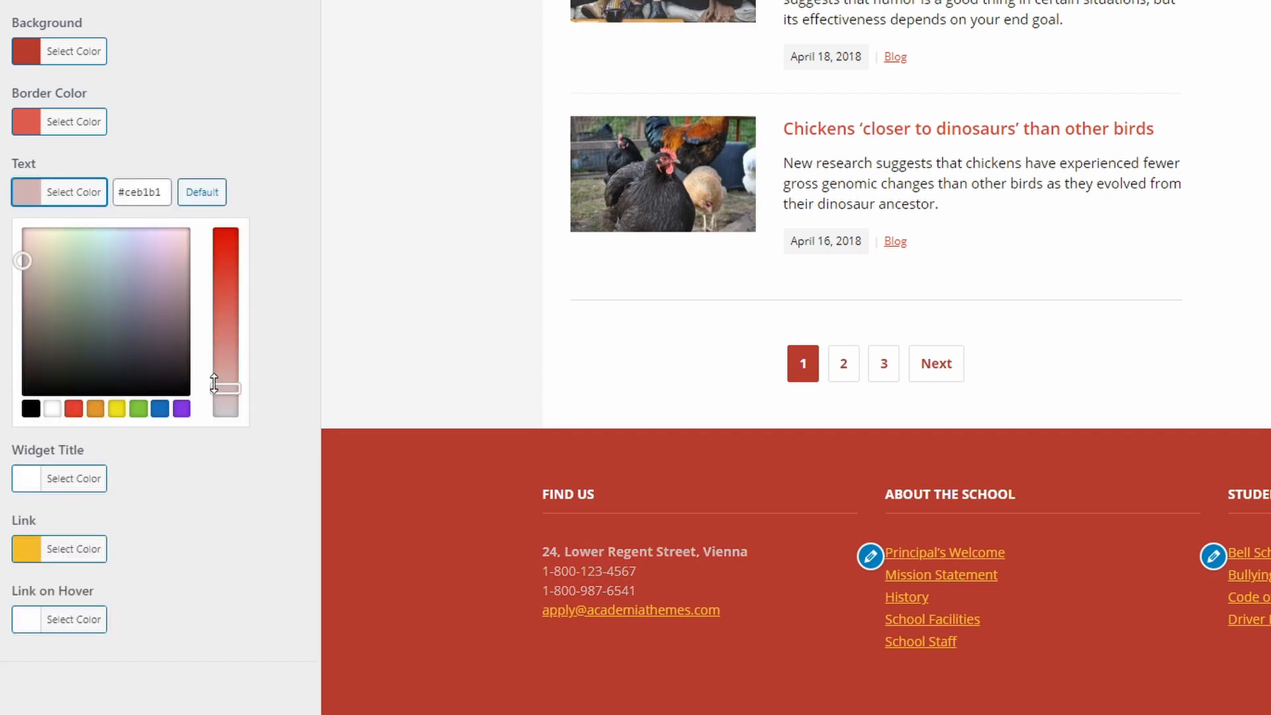
pyautogui.moveTo(214, 384); pyautogui.dragTo(219, 415)
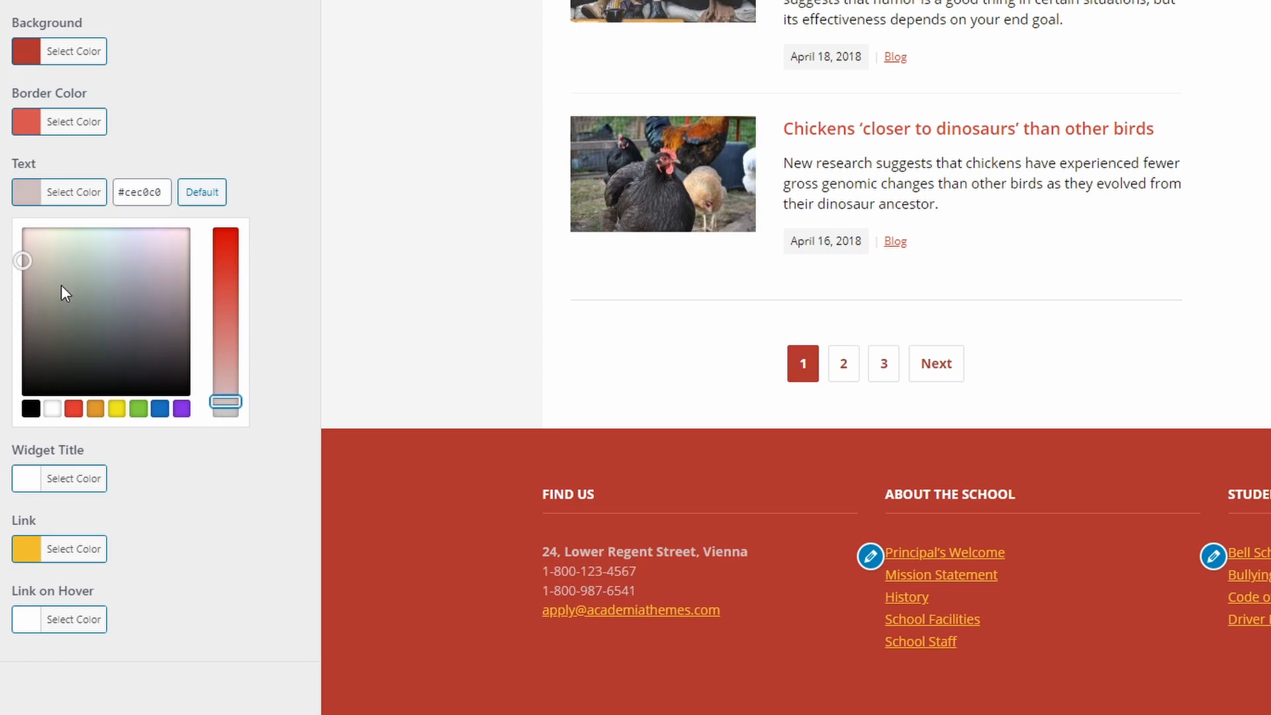
pyautogui.moveTo(23, 260); pyautogui.dragTo(34, 238)
pyautogui.click(66, 196)
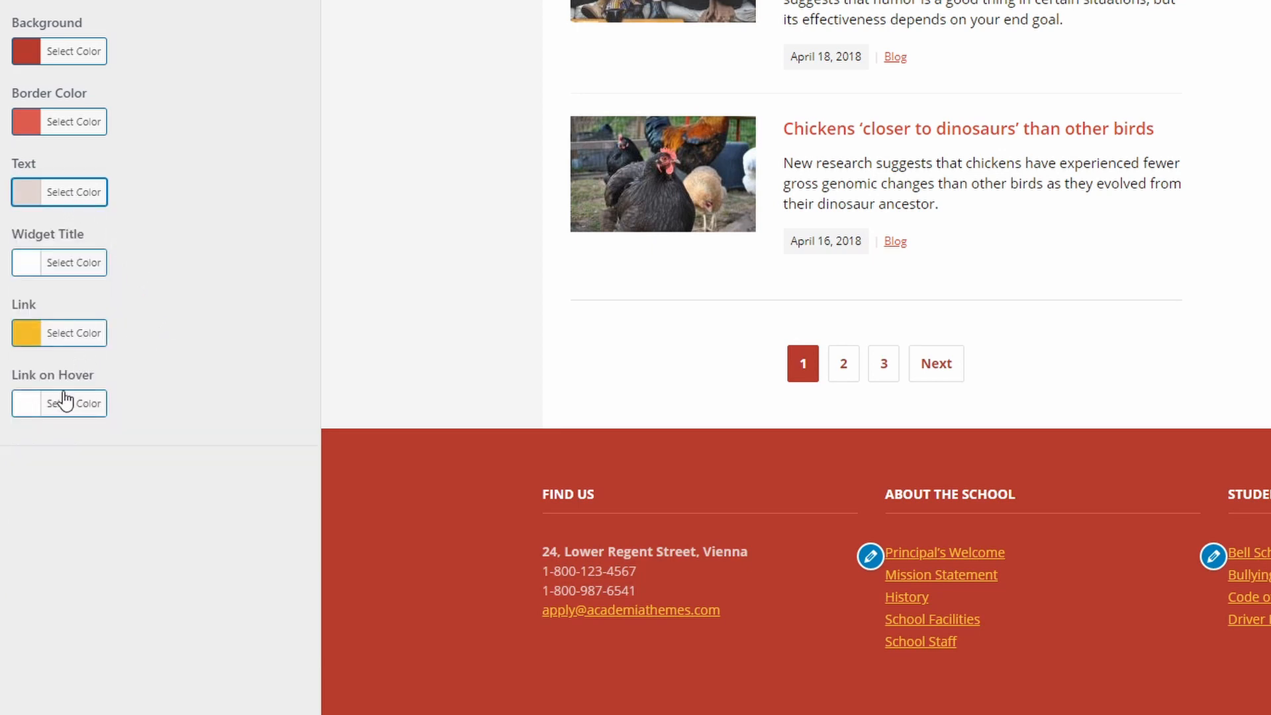
# In the Footer colours, set the Link color to white and the Link on Hover color to the preset yellow.
pyautogui.click(72, 336)
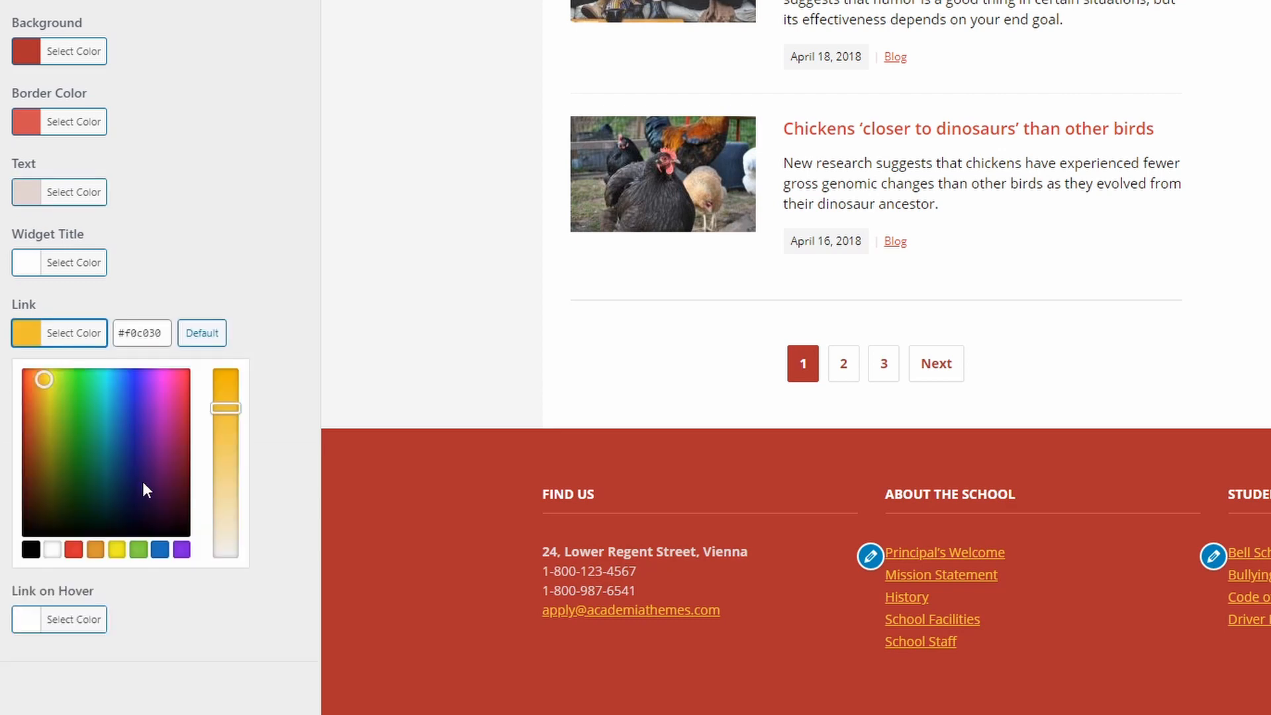
pyautogui.click(31, 550)
pyautogui.moveTo(65, 420); pyautogui.dragTo(2, 311)
pyautogui.click(61, 406)
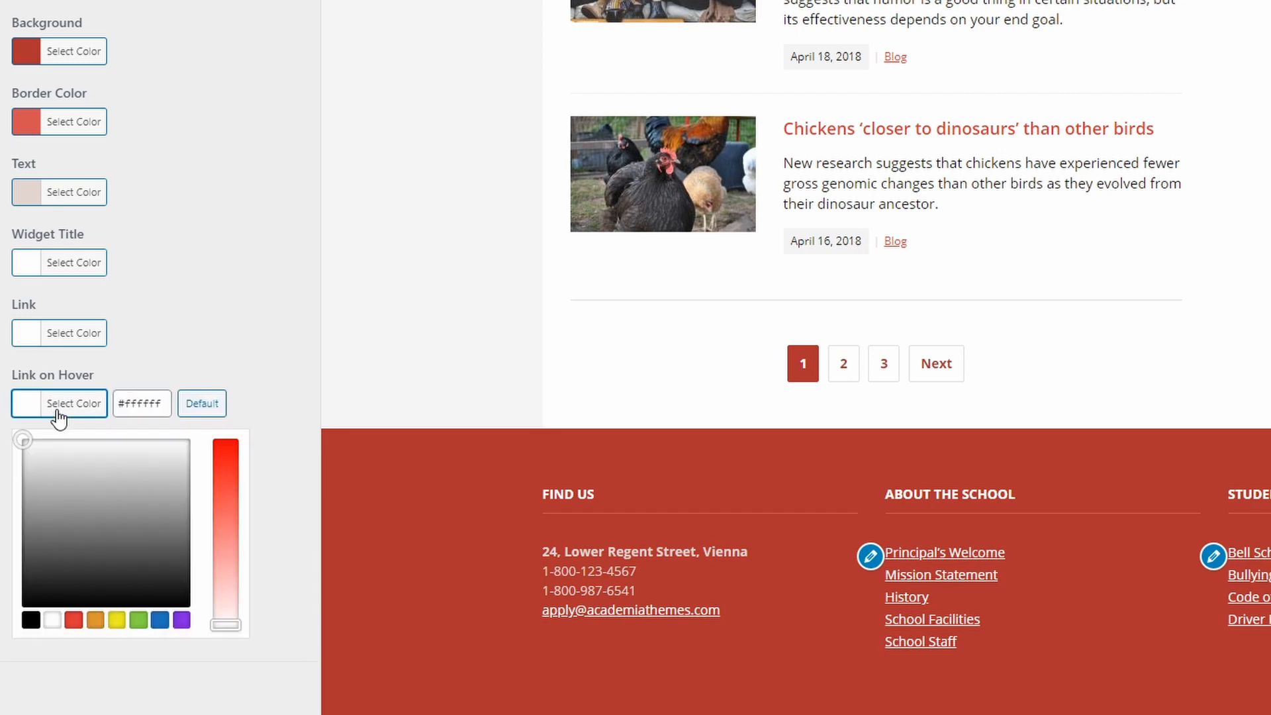
pyautogui.click(116, 621)
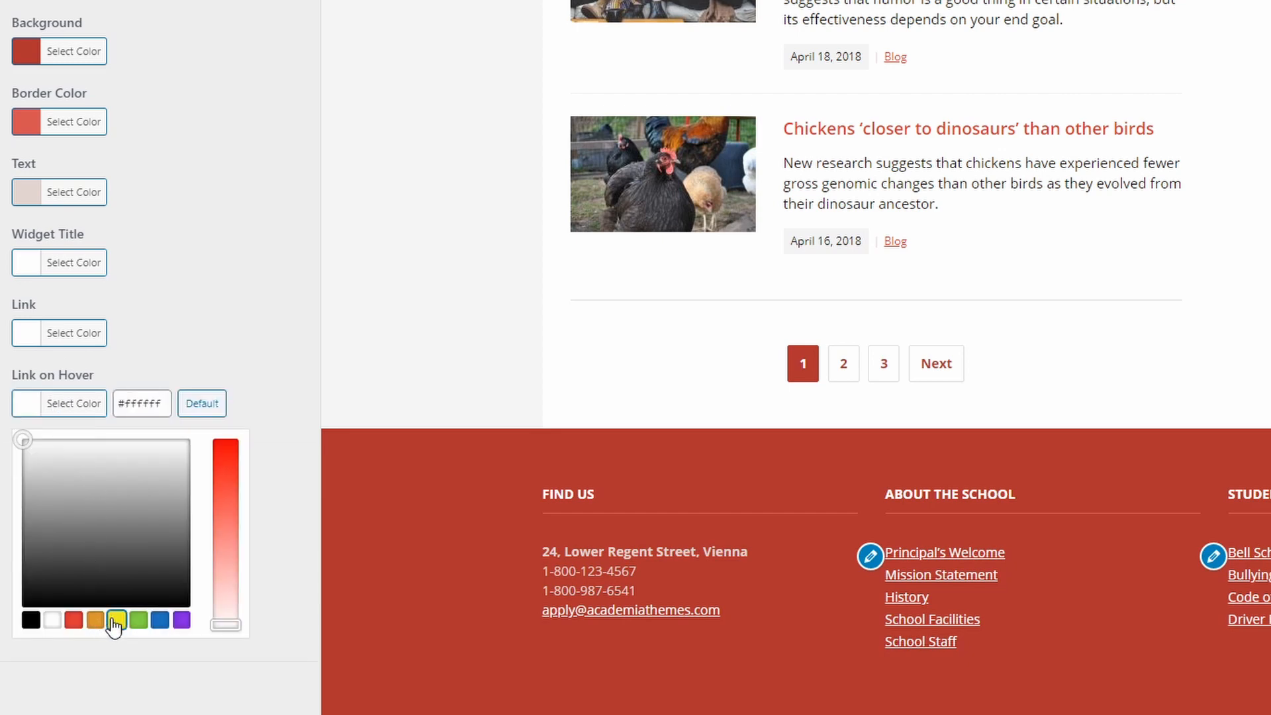
pyautogui.click(84, 405)
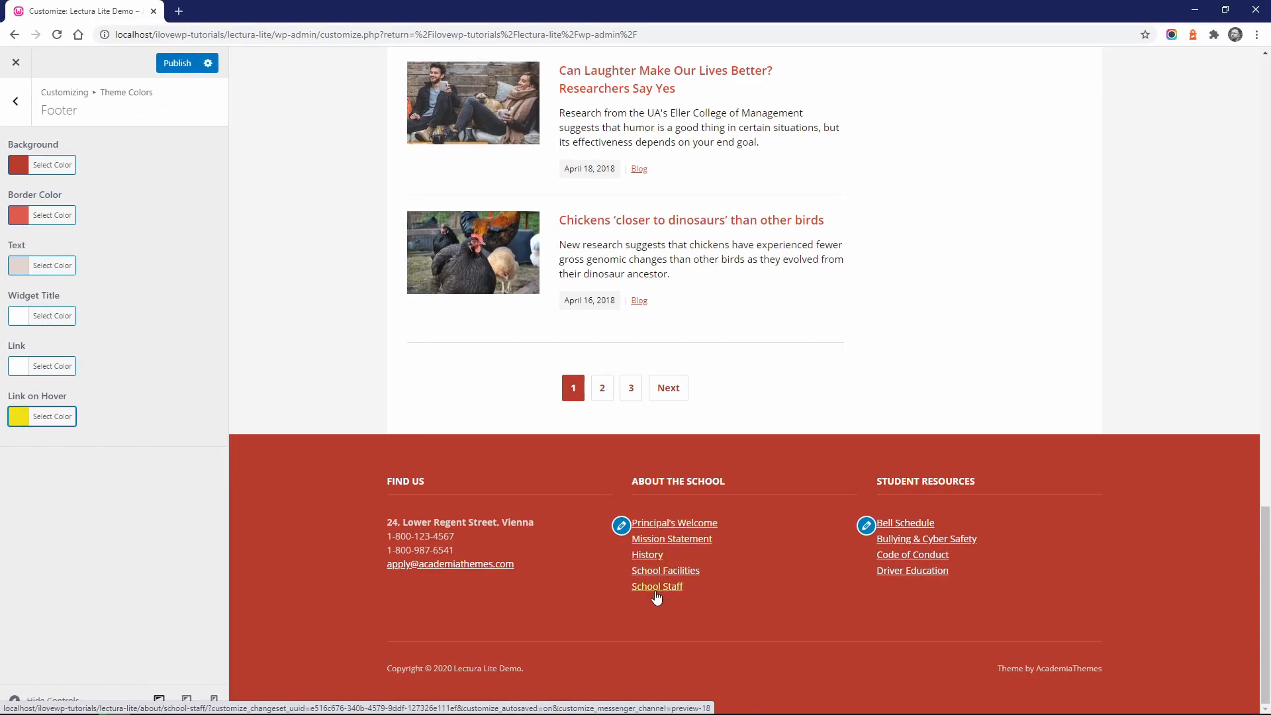
# Review the new colours in the preview on the homepage and the Students page Bullying & Cyber Safety, including its footer.
pyautogui.scroll(15, 658, 615)
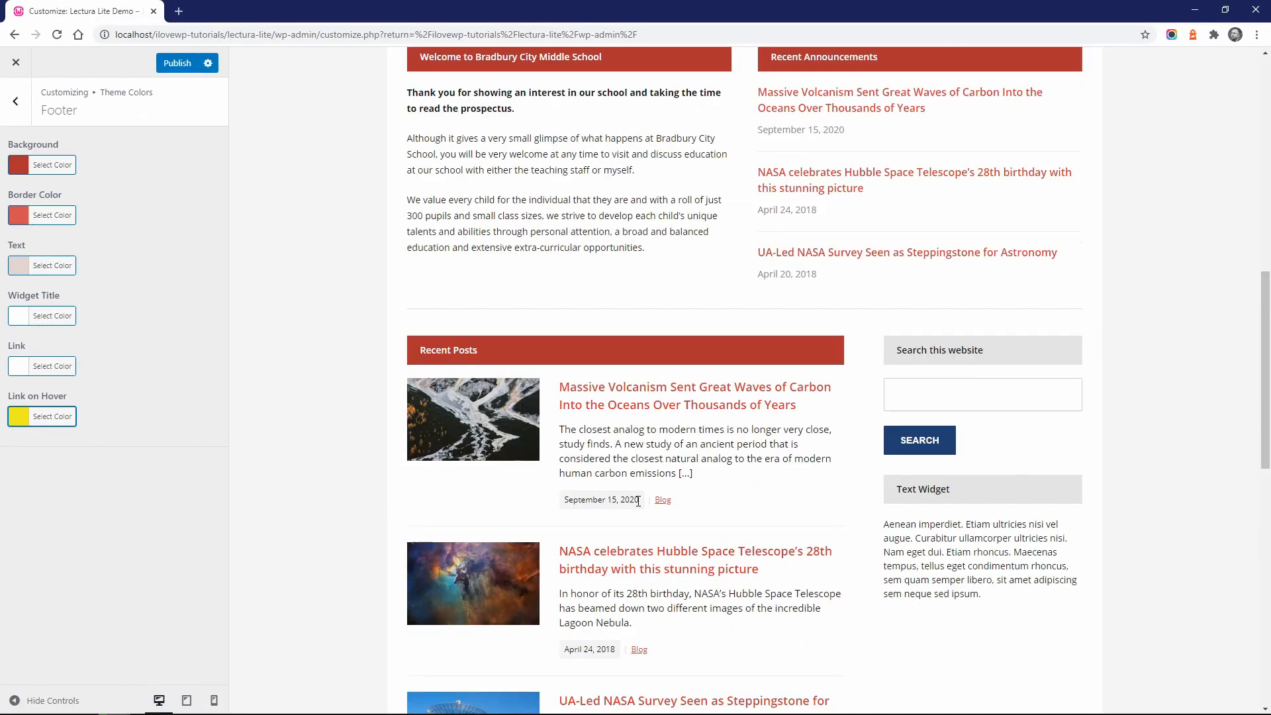
pyautogui.scroll(9, 653, 475)
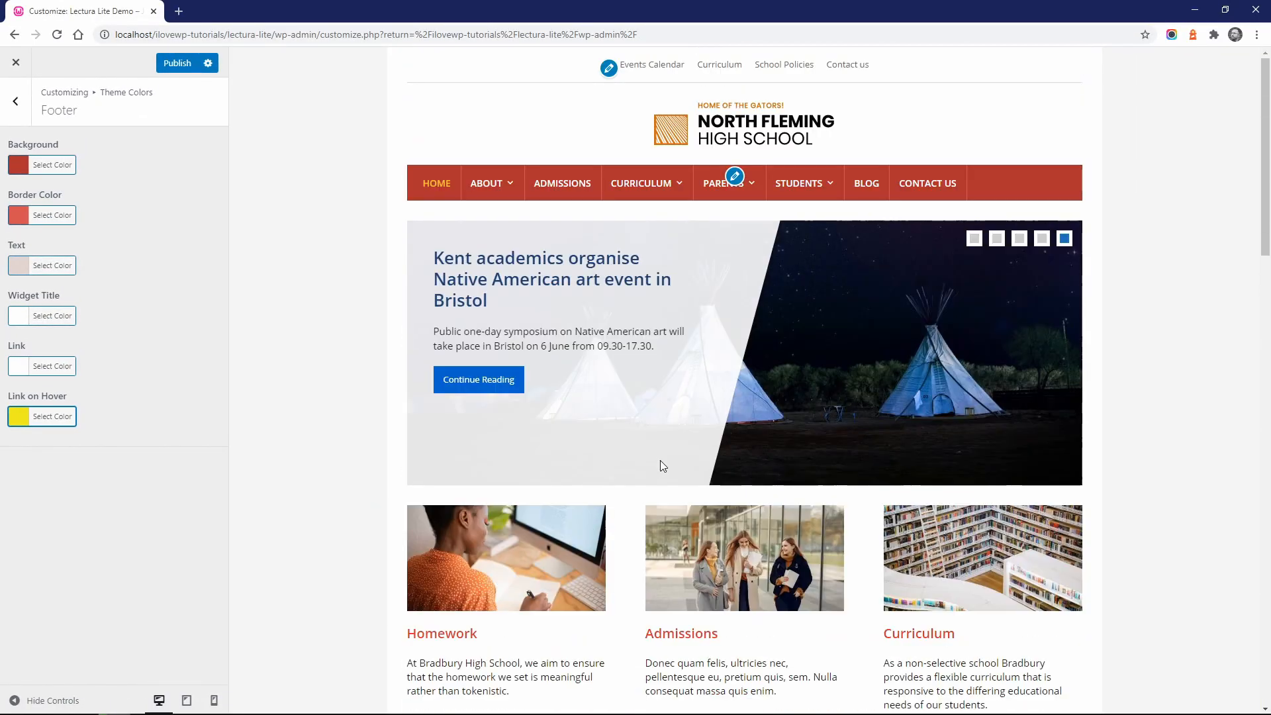
pyautogui.moveTo(805, 183)
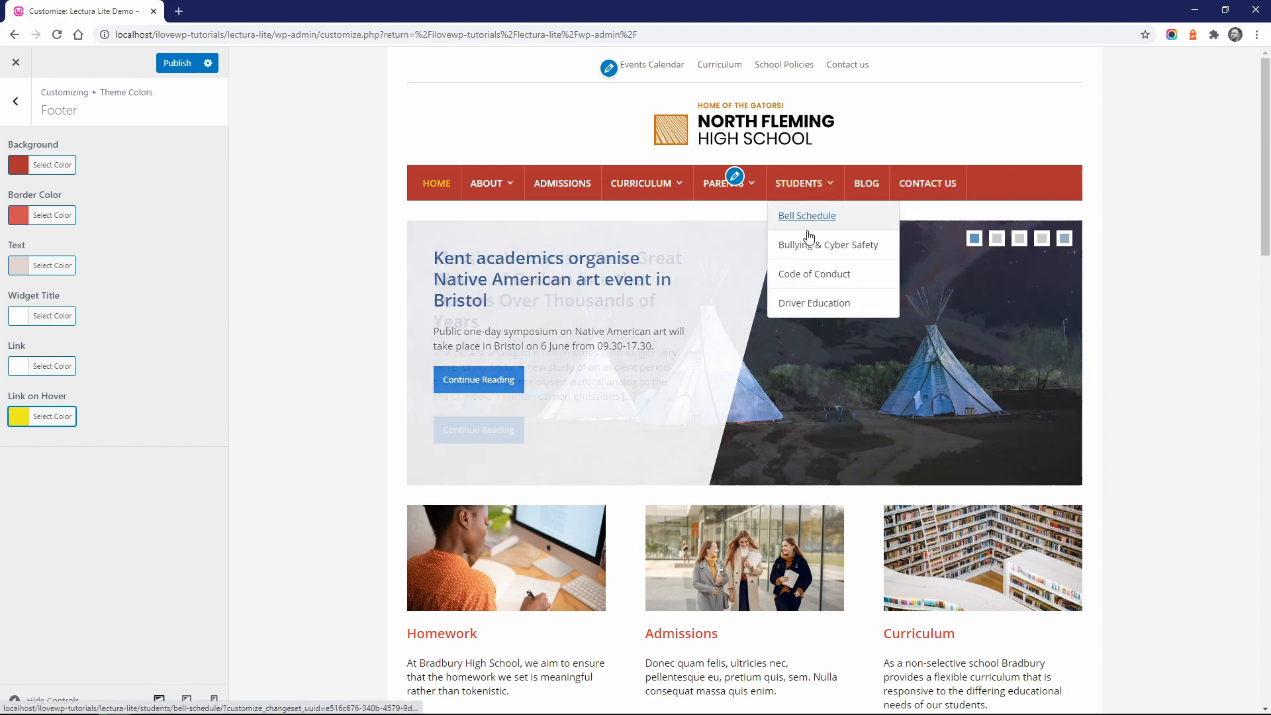
pyautogui.click(804, 246)
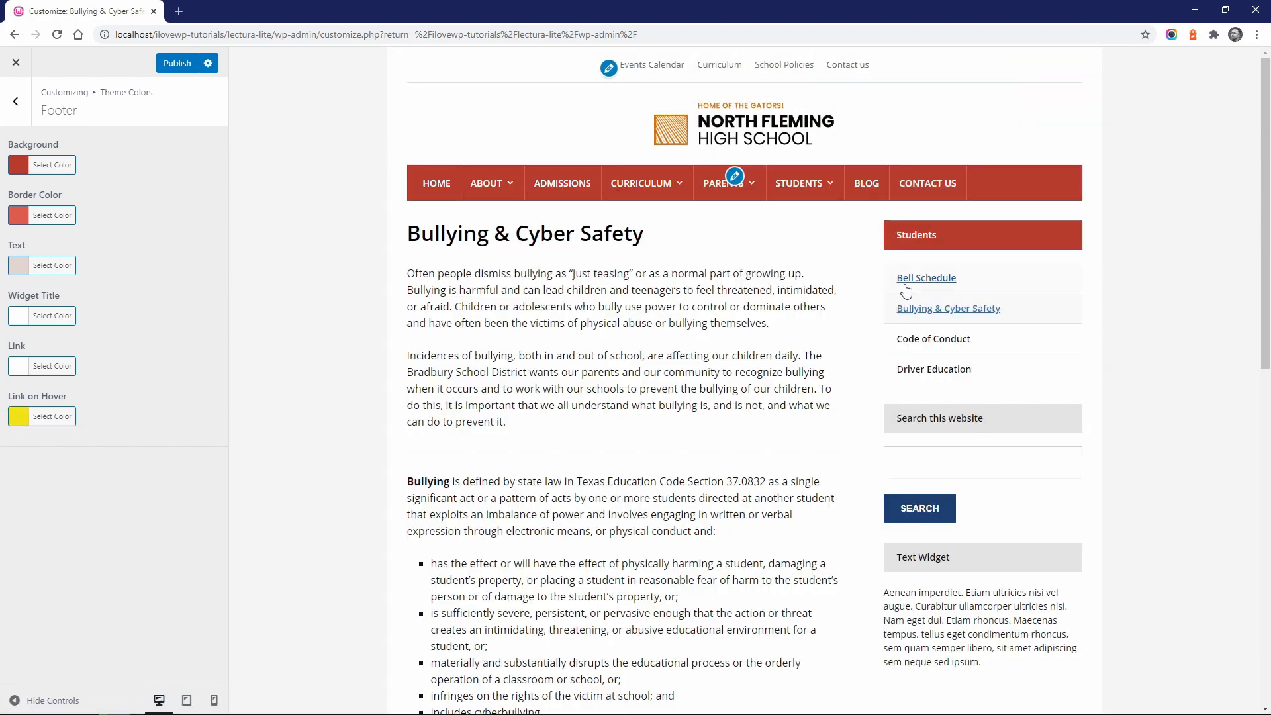
pyautogui.scroll(-11, 680, 419)
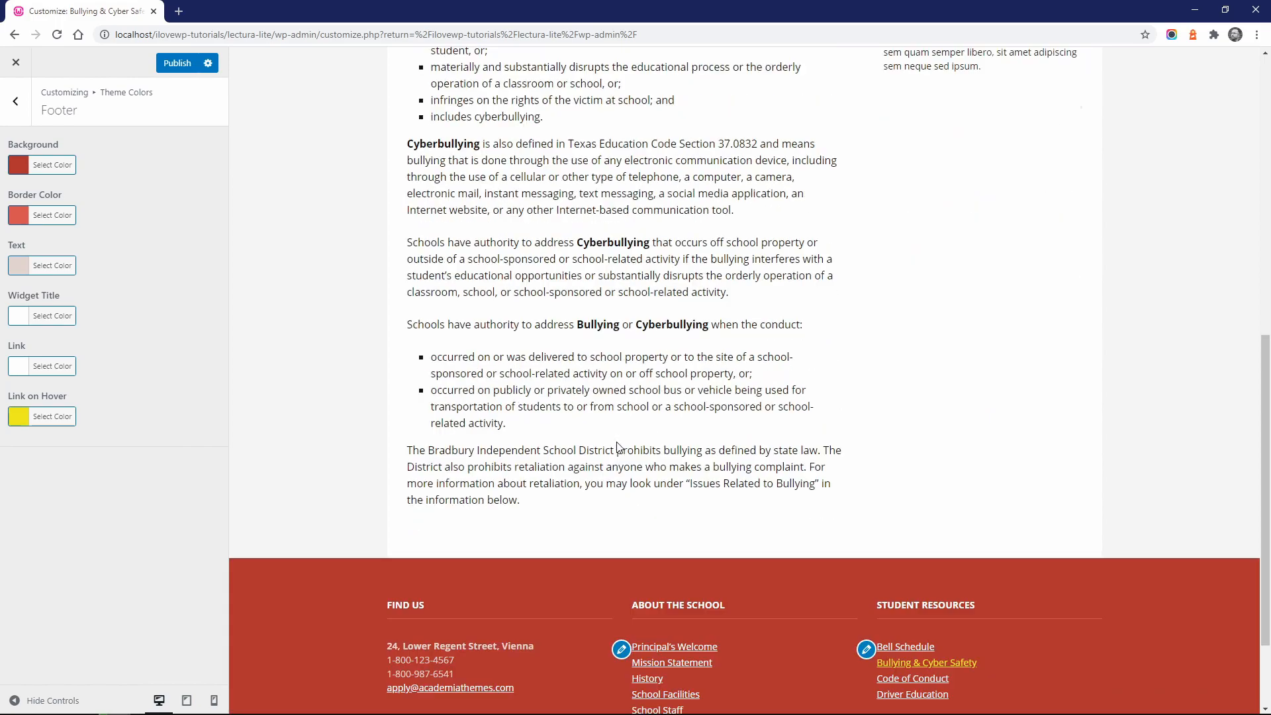
pyautogui.scroll(11, 617, 442)
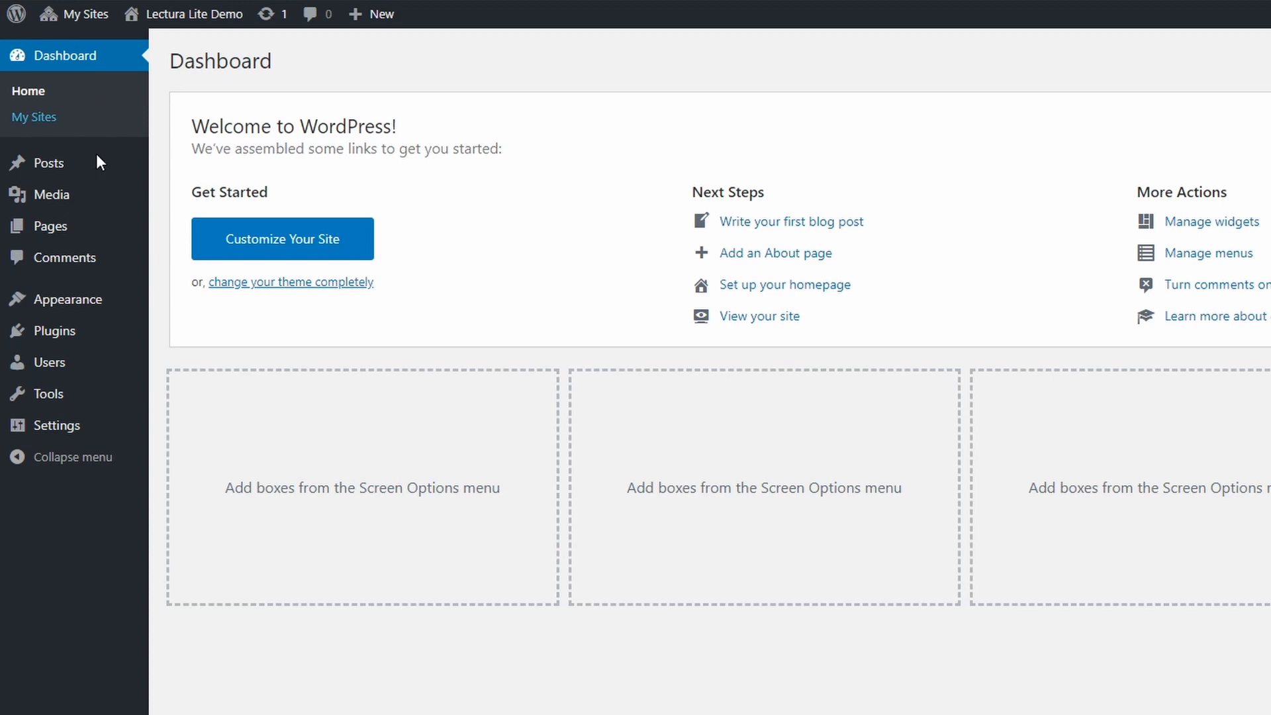
# Open the Lectura Lite Theme information page from the WordPress dashboard.
pyautogui.moveTo(80, 298)
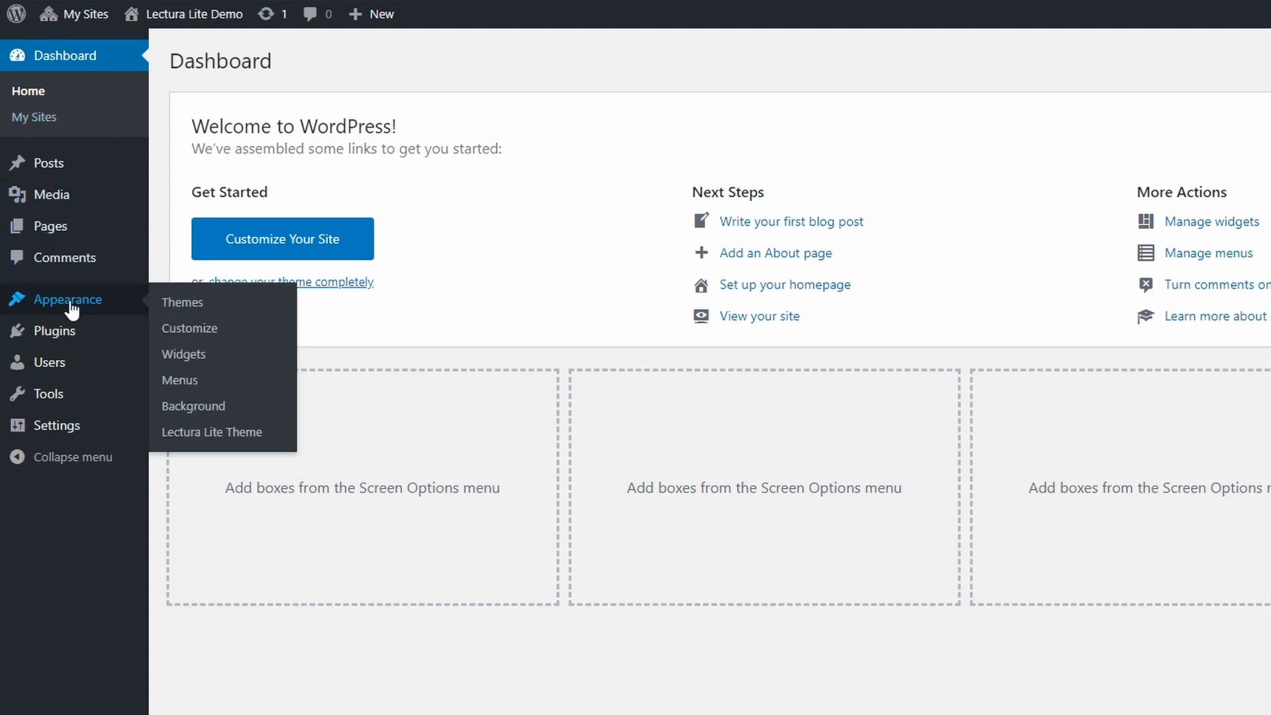
pyautogui.click(229, 434)
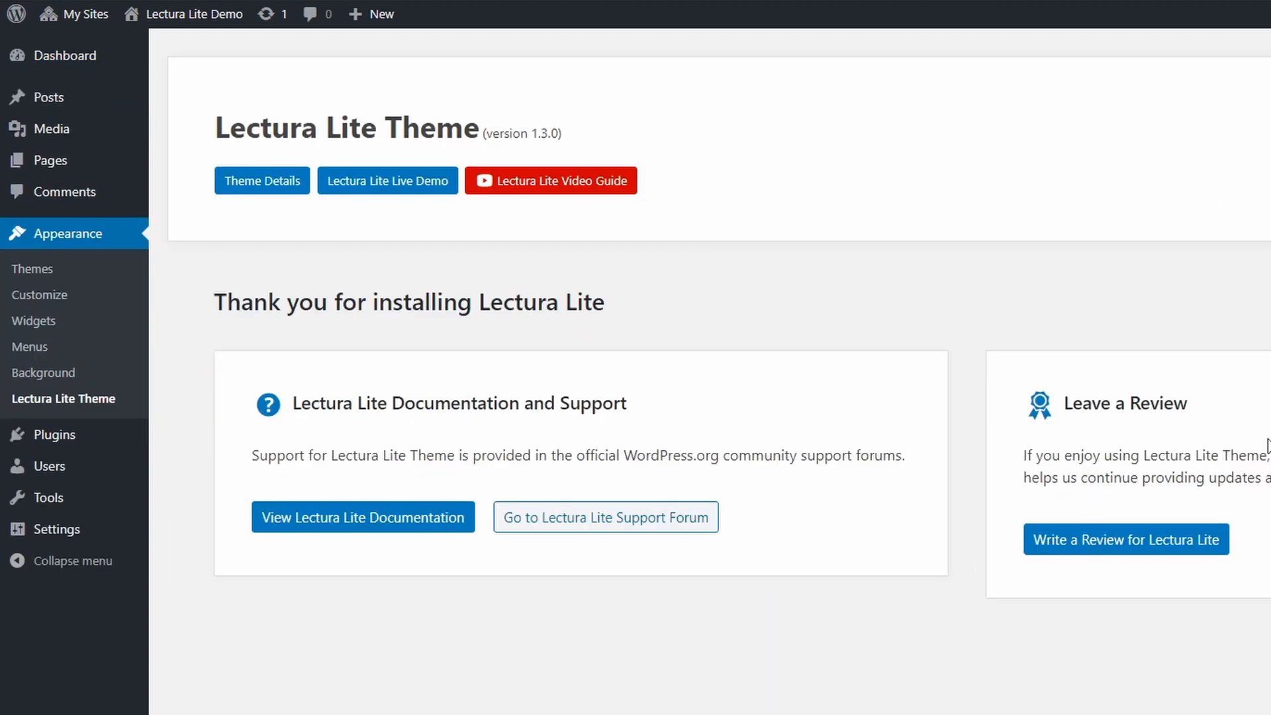